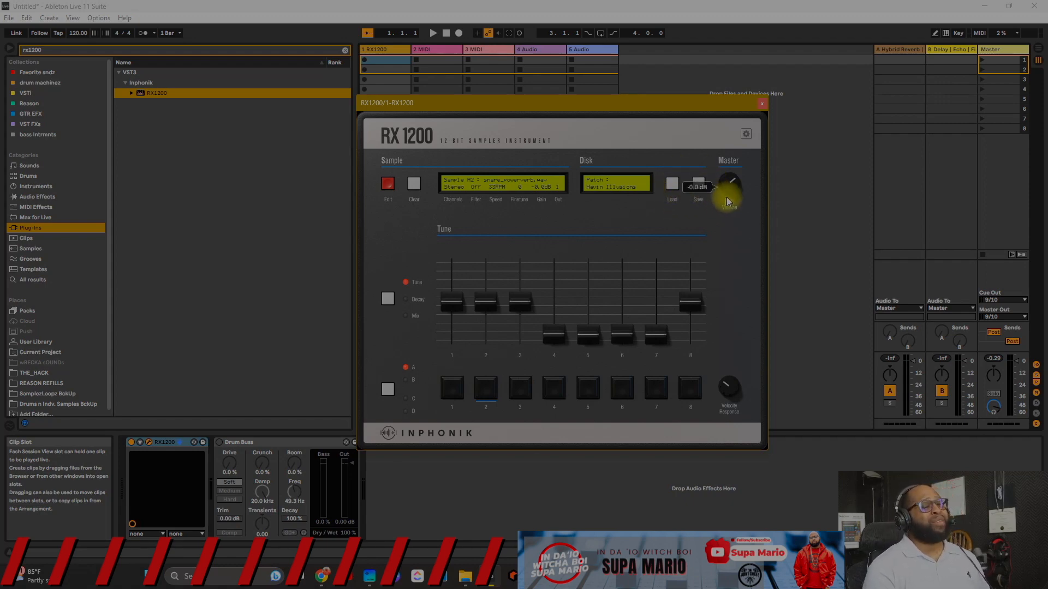
Open the RX1200 preset browser and select the Young Blood 808 preset in the Factory Collection
left_click(673, 186)
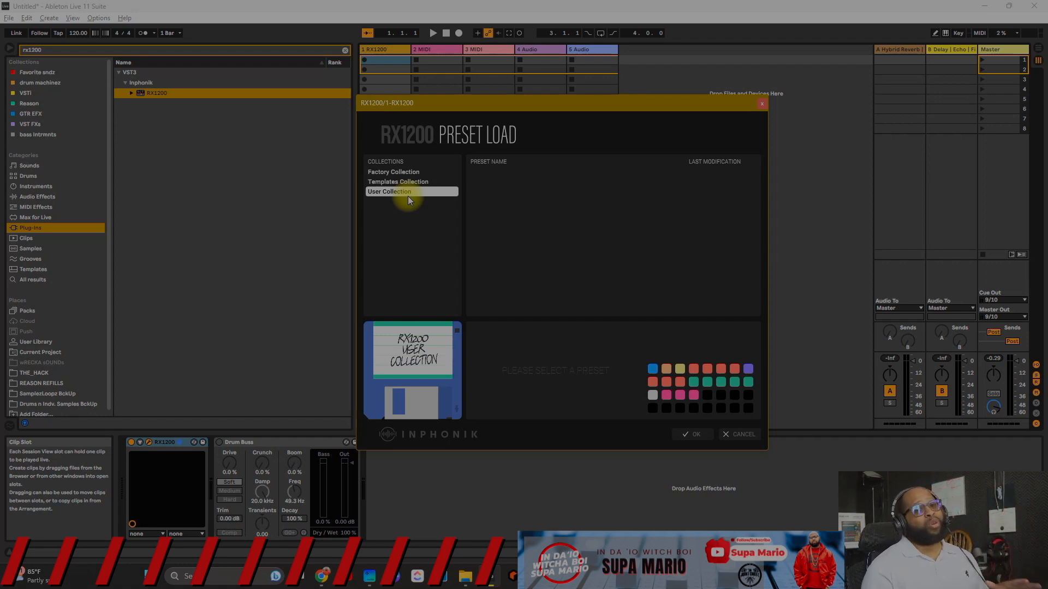
left_click(384, 172)
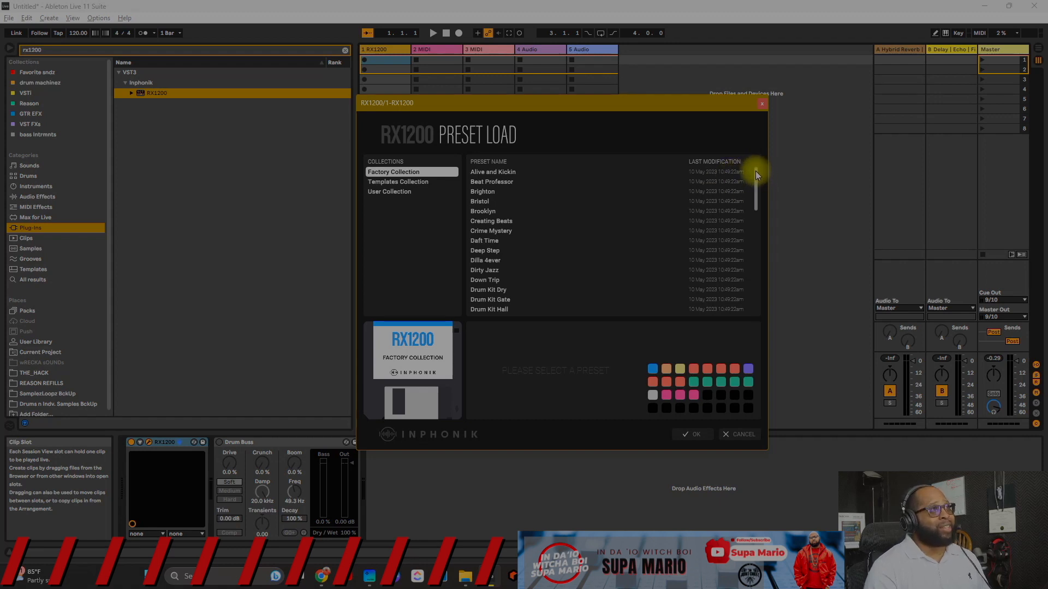
left_click_drag(755, 171, 758, 291)
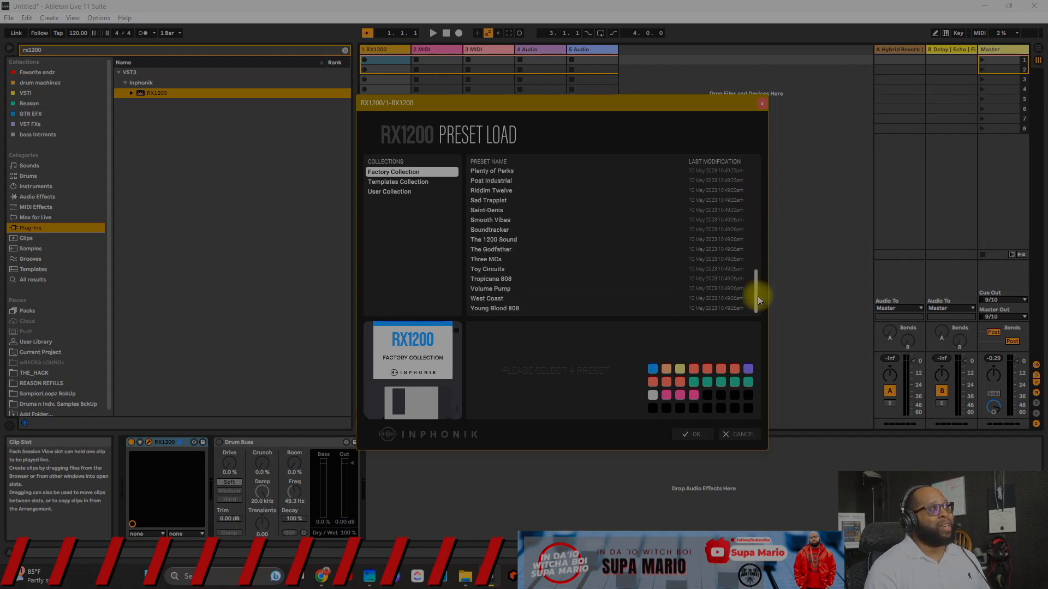
left_click(495, 308)
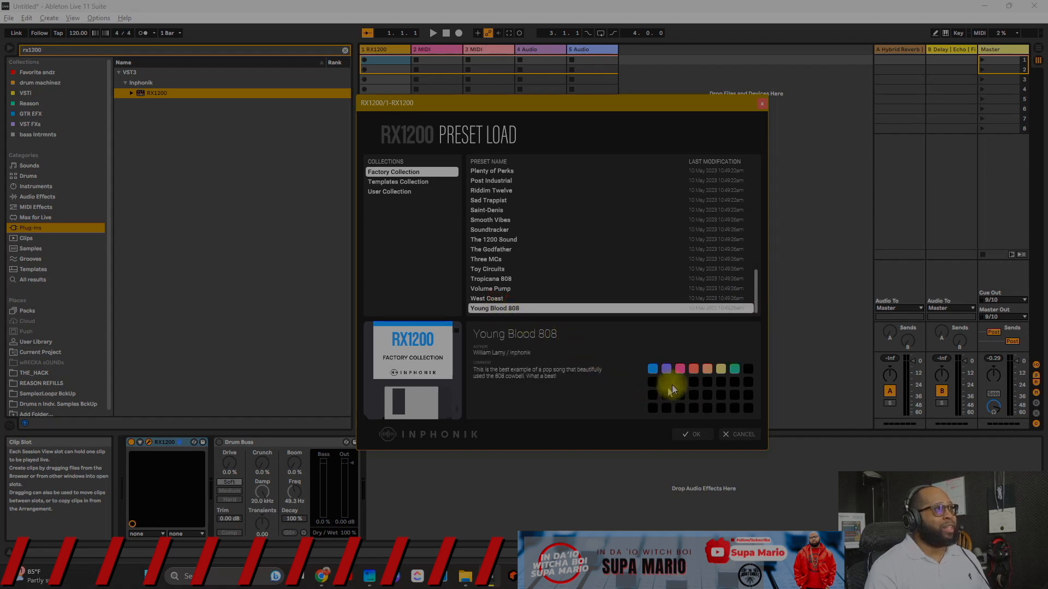
Audition the colored pads in the Young Blood 808 preview one after another in both directions
left_click(654, 369)
left_click(678, 370)
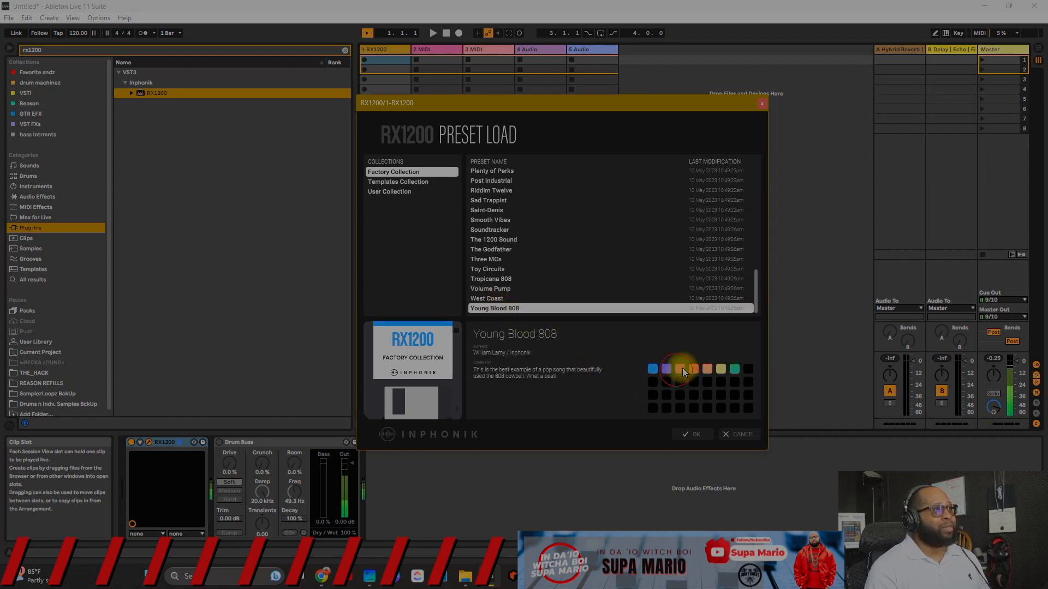
left_click(693, 369)
left_click(707, 369)
left_click(721, 369)
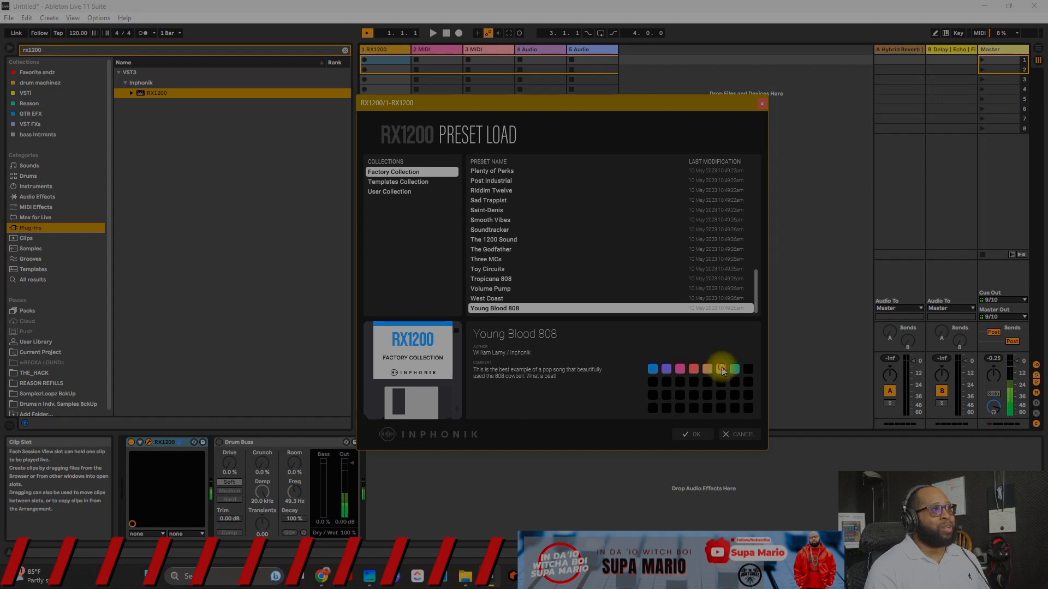
left_click(734, 367)
left_click(721, 368)
left_click(707, 369)
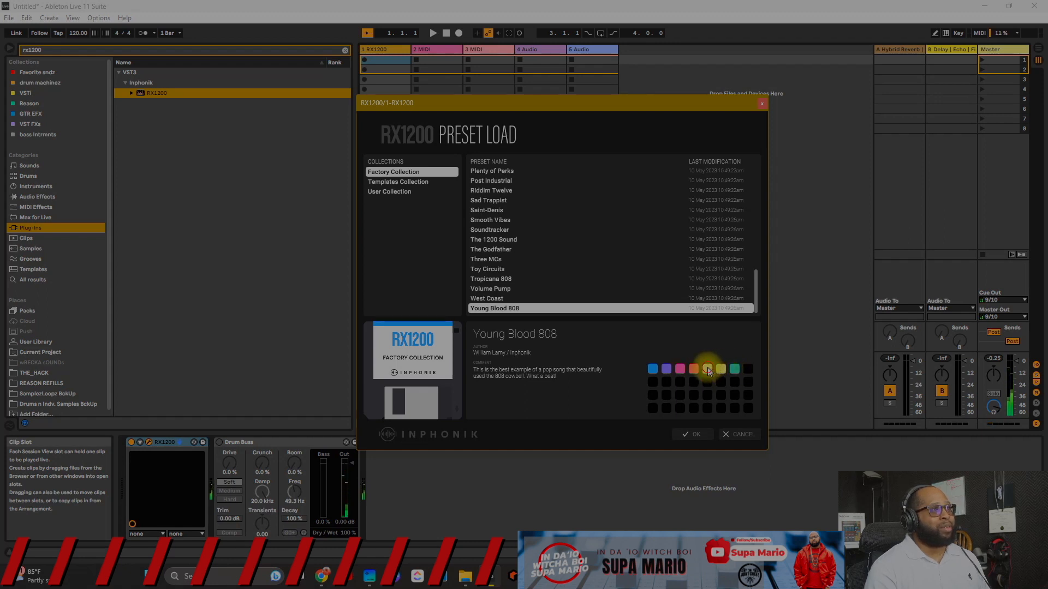
left_click(694, 369)
left_click(680, 368)
left_click(667, 369)
left_click(655, 369)
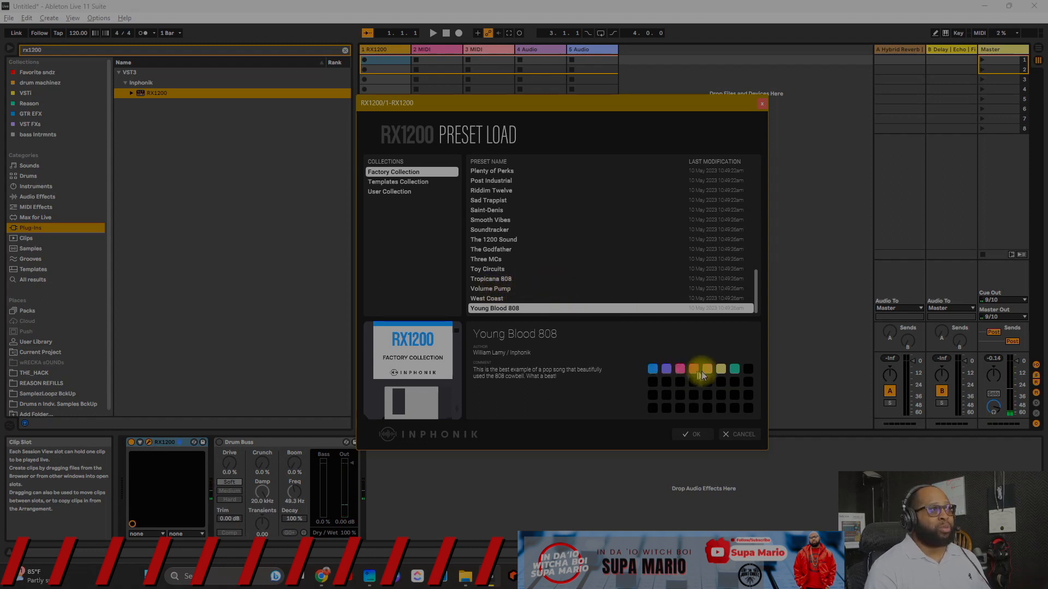
left_click(693, 369)
left_click(684, 368)
left_click(711, 369)
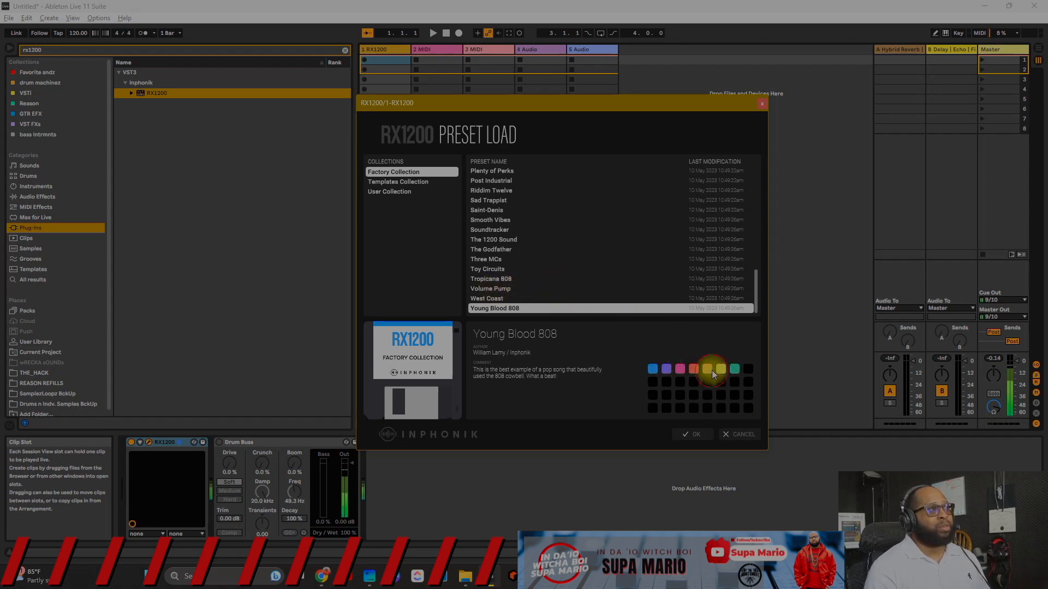
Load the Havin Illusions preset from the factory preset list
scroll(564, 286, "up", 10)
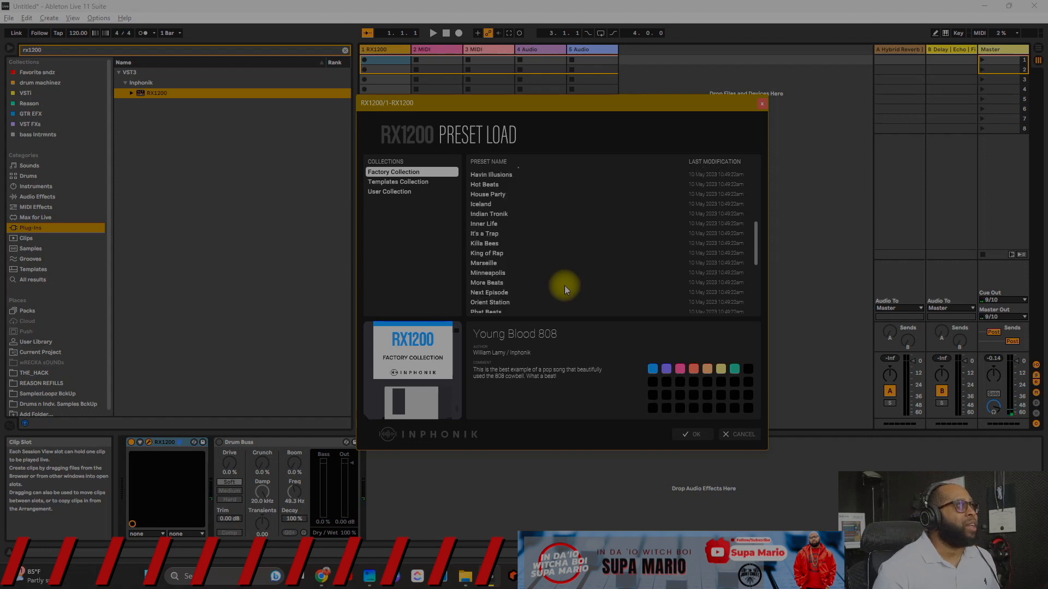
double_click(485, 207)
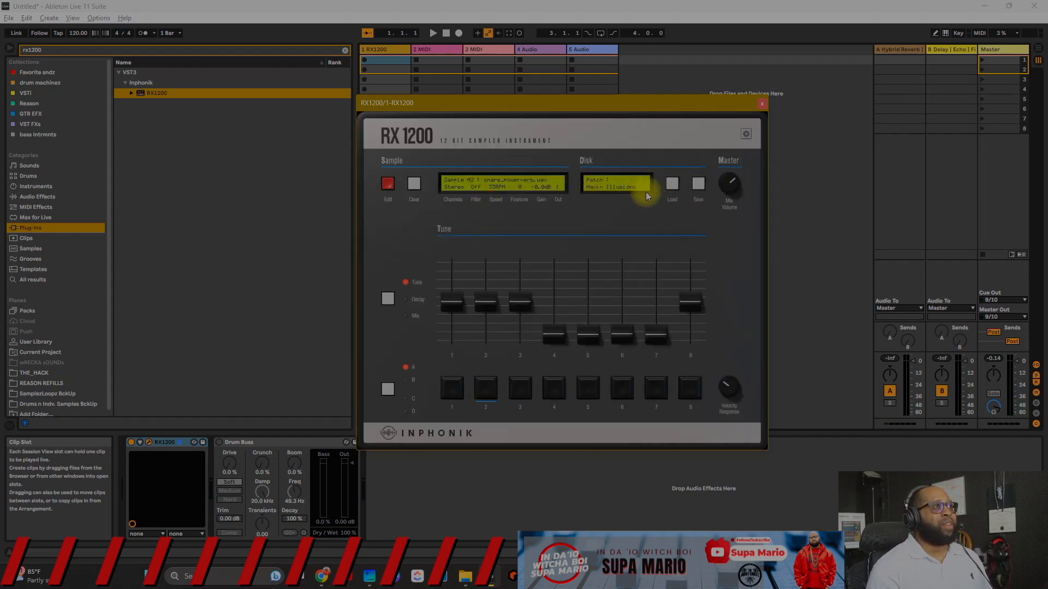
Reopen the preset browser and look through the presets in the Templates Collection
left_click(673, 185)
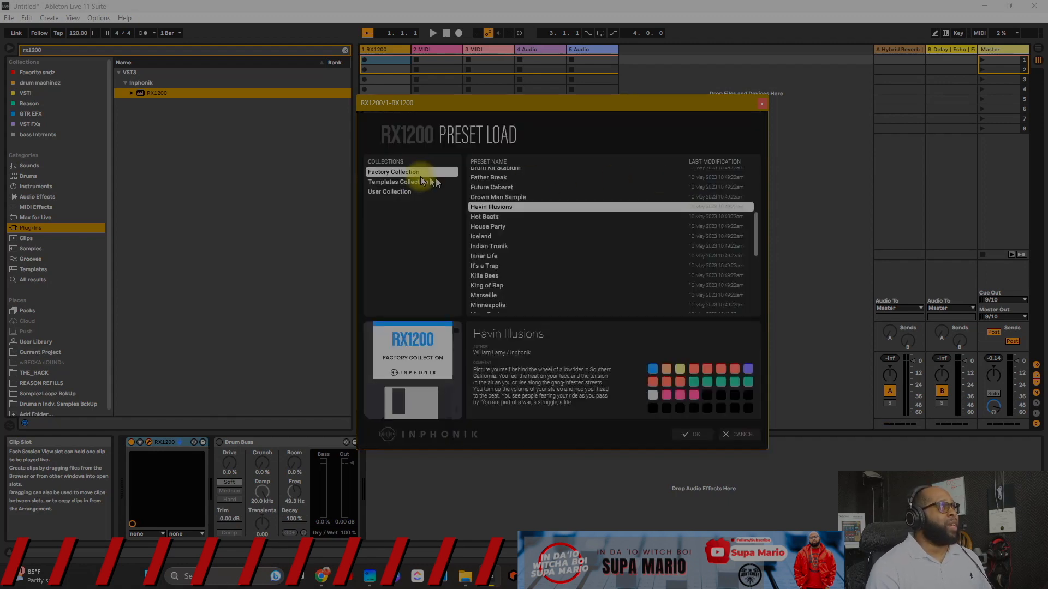
left_click(407, 184)
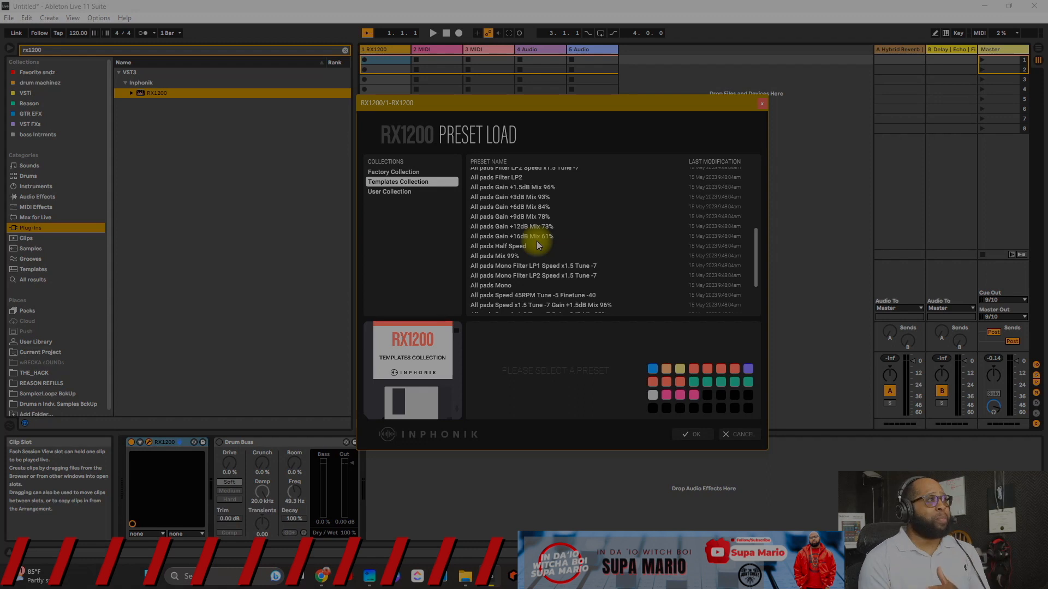
scroll(538, 246, "down", 3)
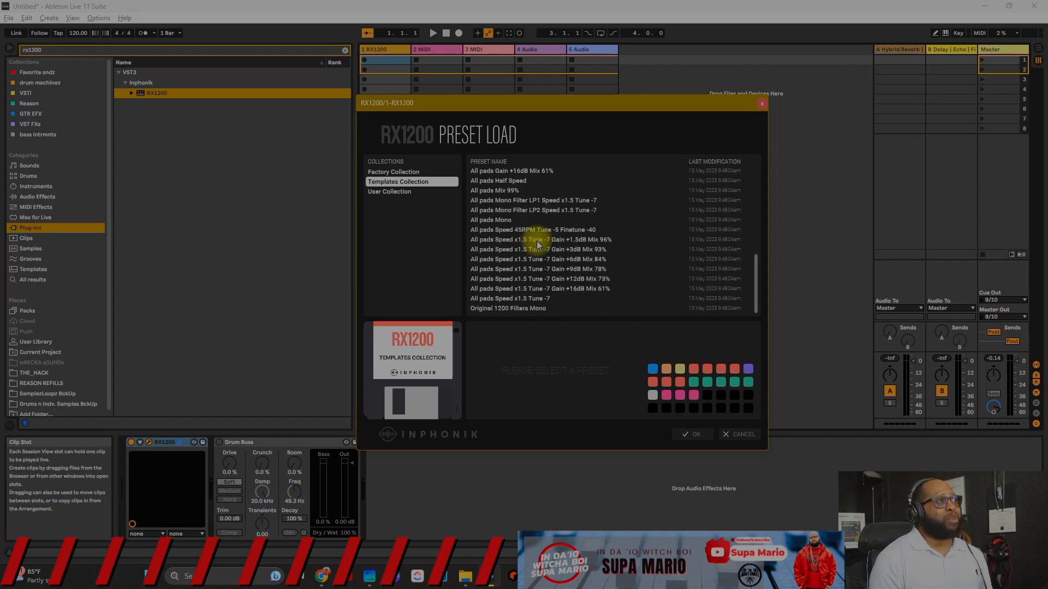
scroll(538, 246, "up", 3)
scroll(538, 246, "down", 3)
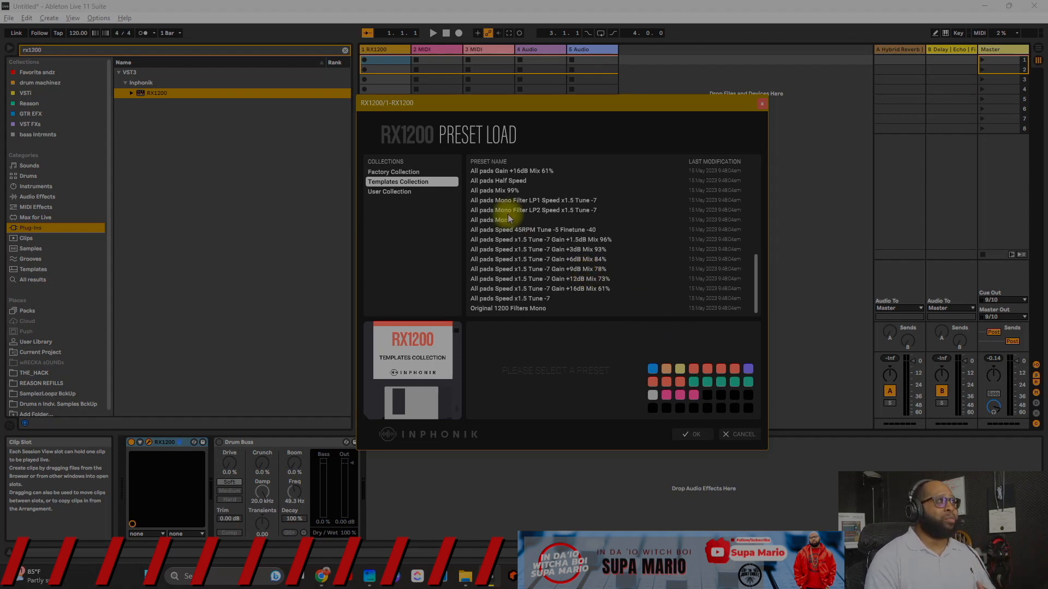
scroll(505, 215, "up", 8)
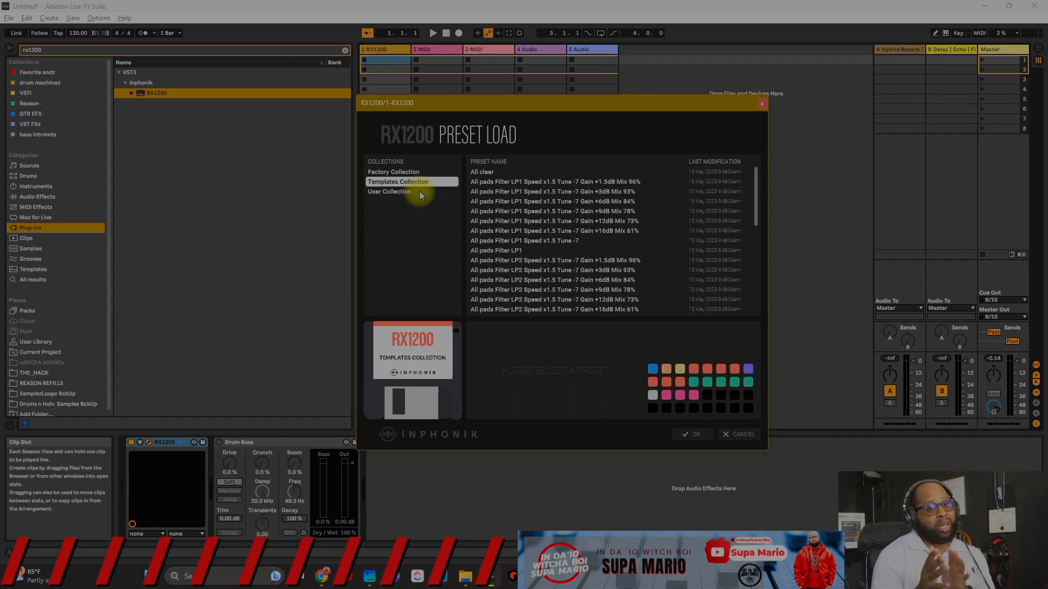
Return to the Factory Collection and confirm Havin Illusions as the preset to load
left_click(389, 173)
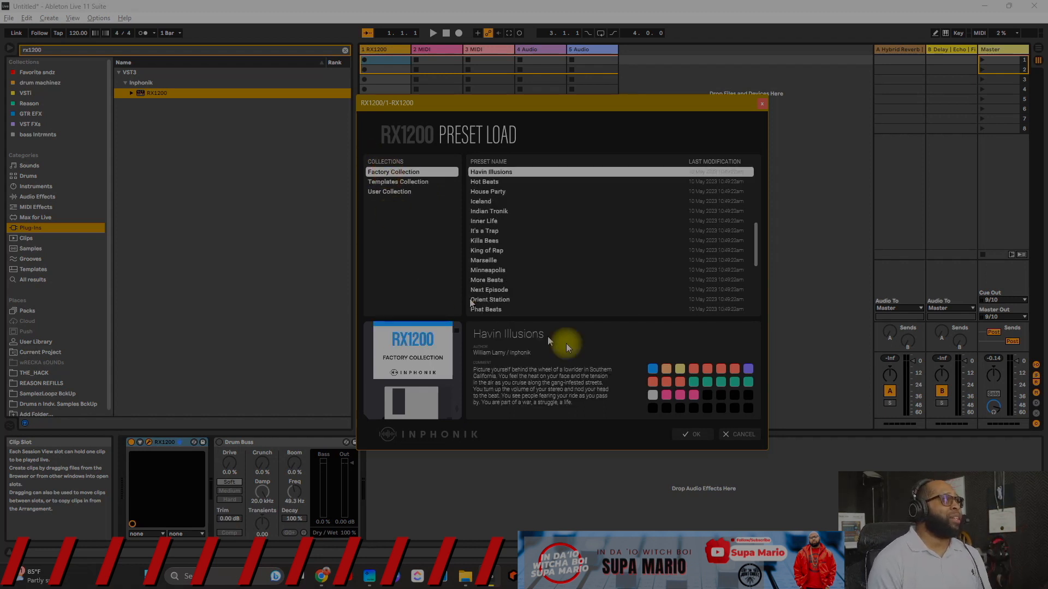
left_click(696, 434)
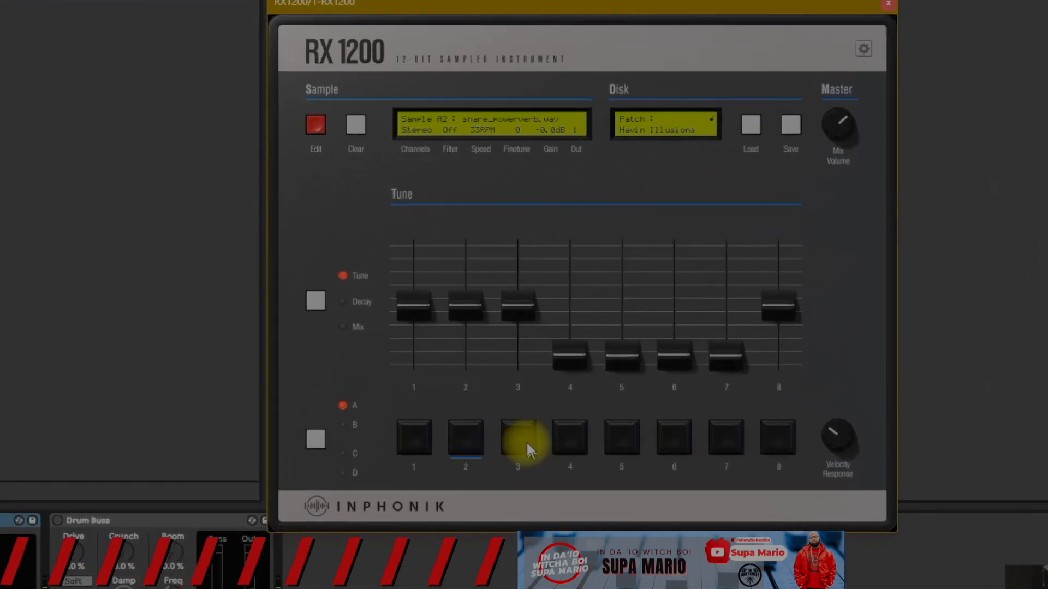
Select pads 3, 4, 1 and 2 of bank A in turn to show their sample settings
left_click(526, 443)
left_click(577, 445)
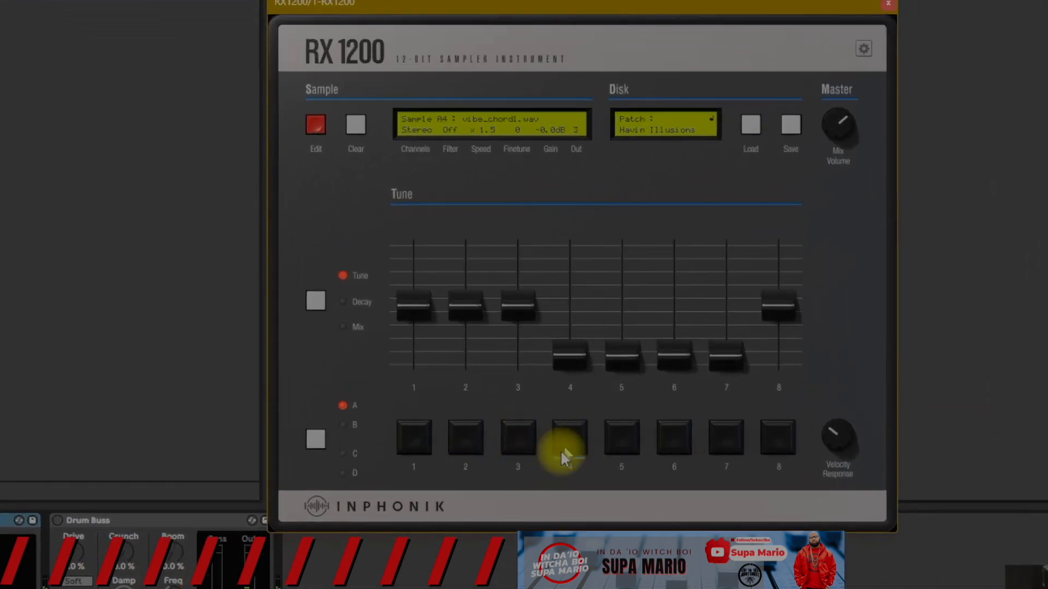
left_click(416, 439)
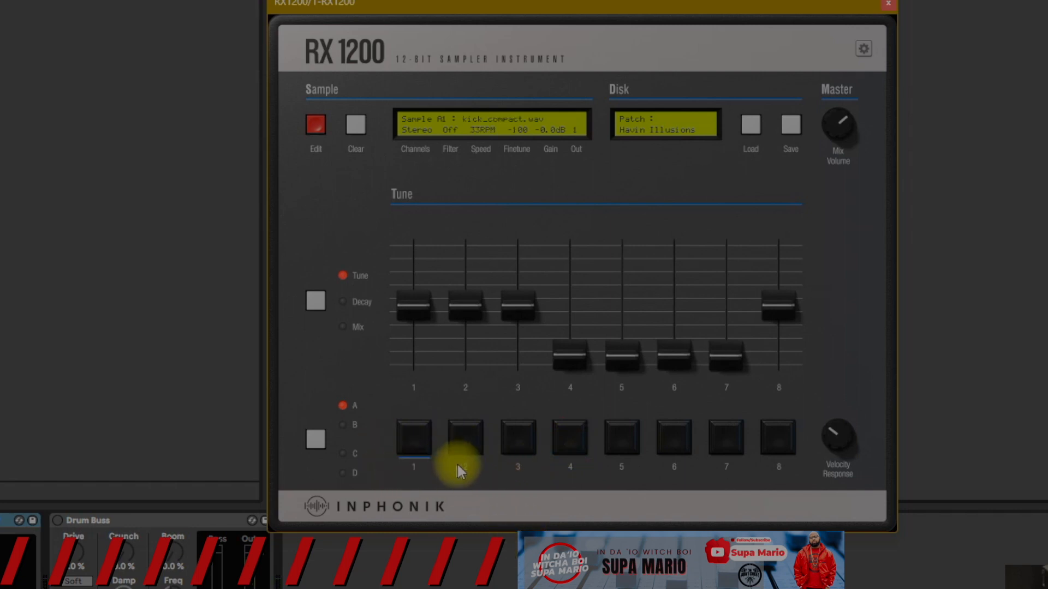
left_click(467, 436)
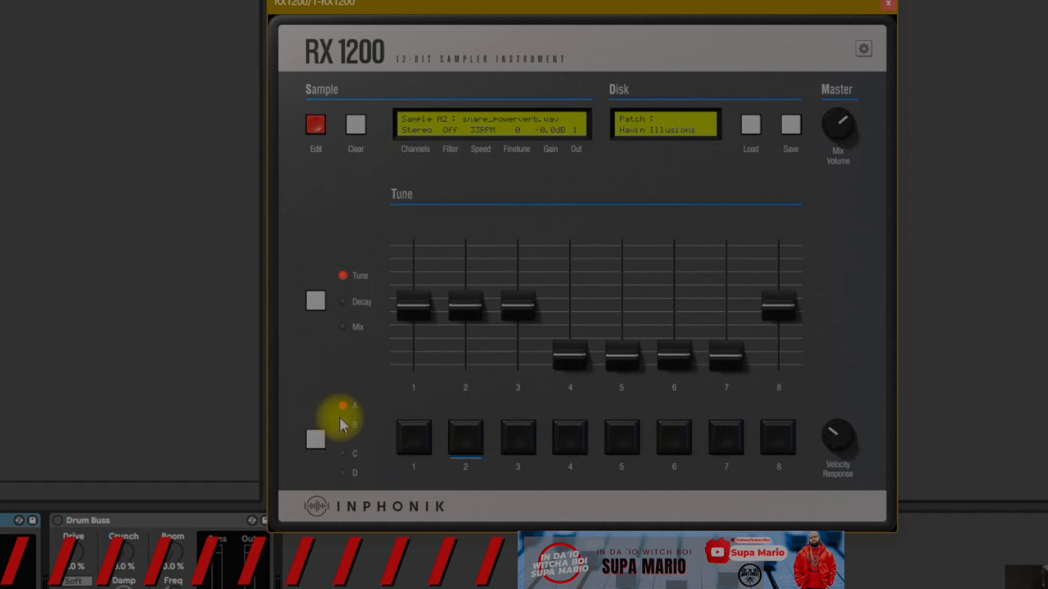
Cycle the pad bank through B, C and D and back to A
left_click(315, 441)
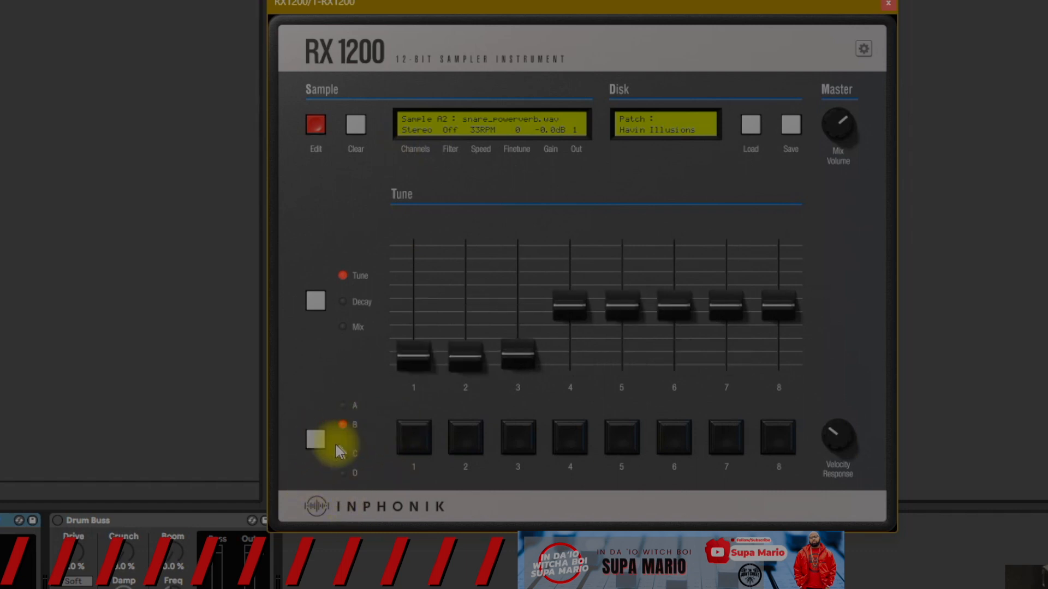
left_click(315, 439)
left_click(314, 438)
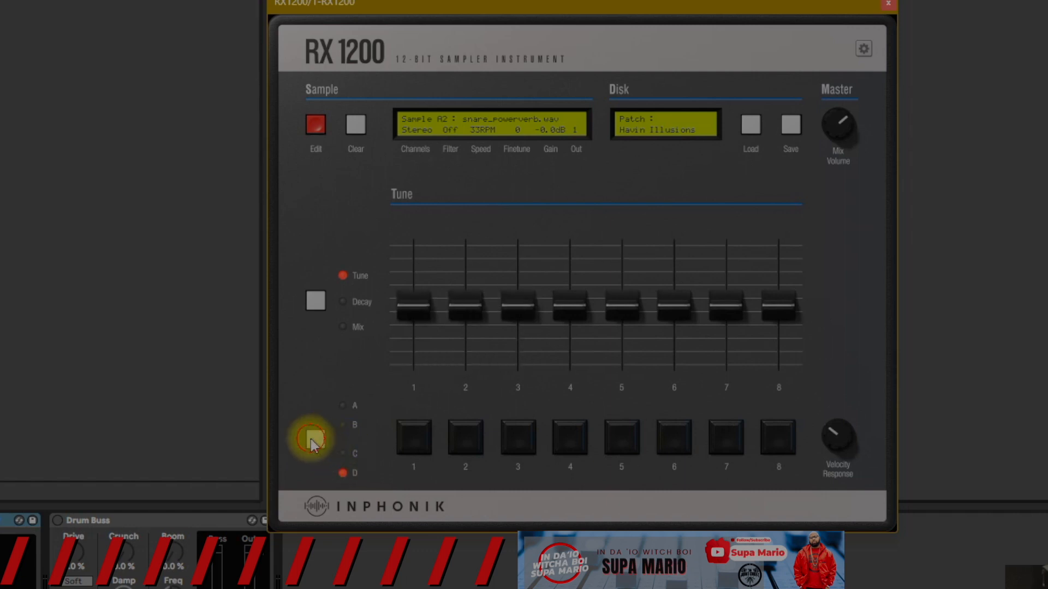
left_click(315, 439)
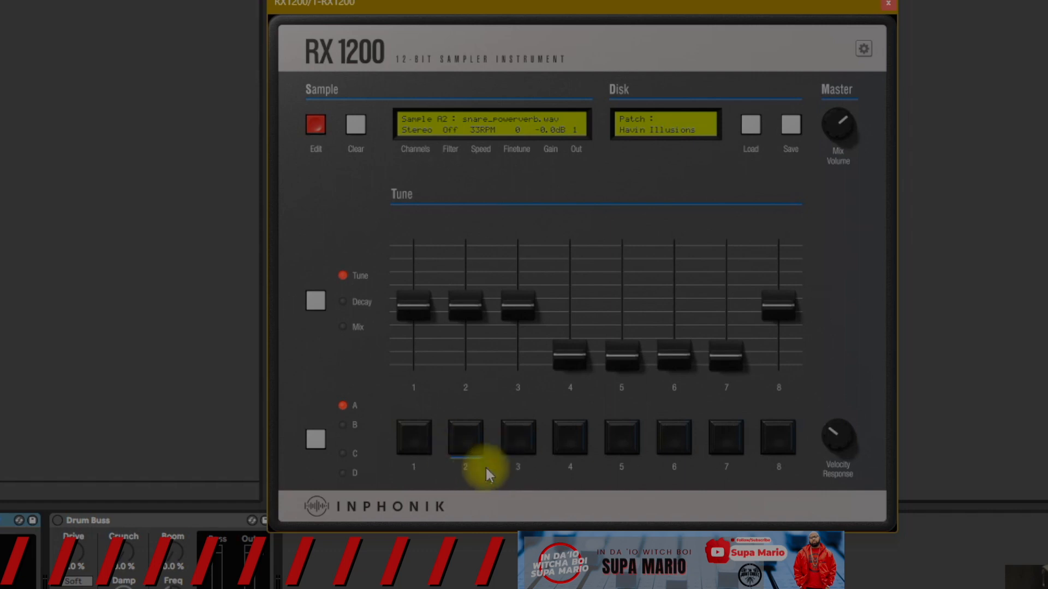
Try the Mono, Left and Right channel modes on the pad A2 snare sample and return it to Stereo
left_click(413, 129)
left_click(428, 141)
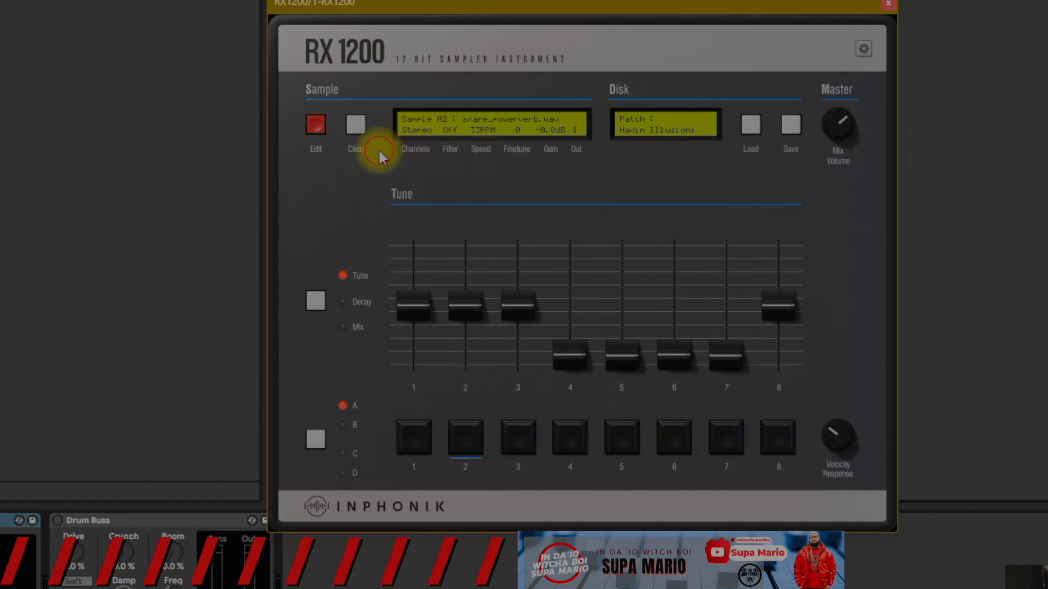
left_click(425, 129)
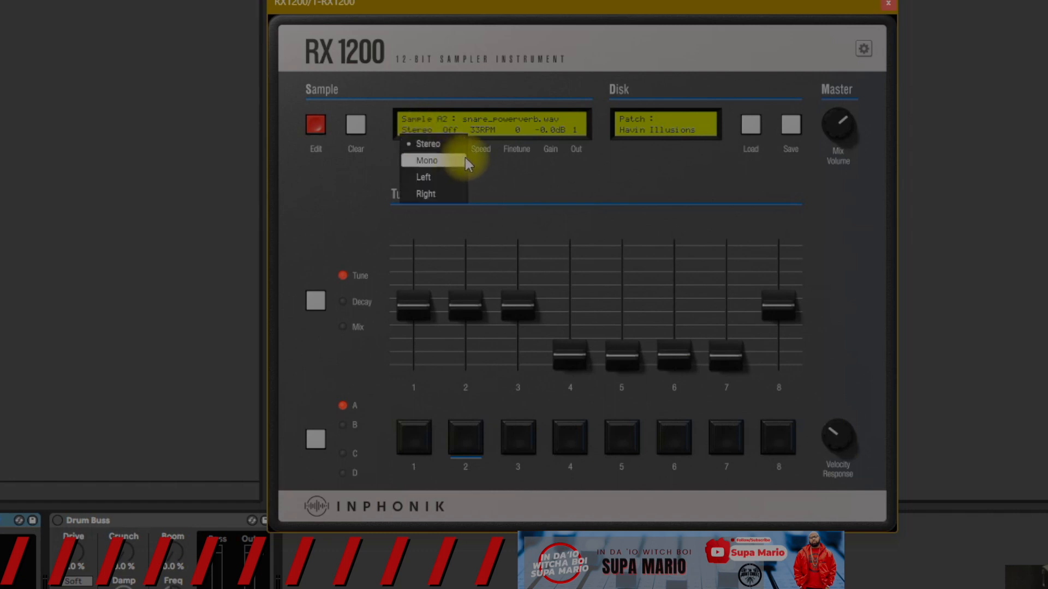
left_click(456, 158)
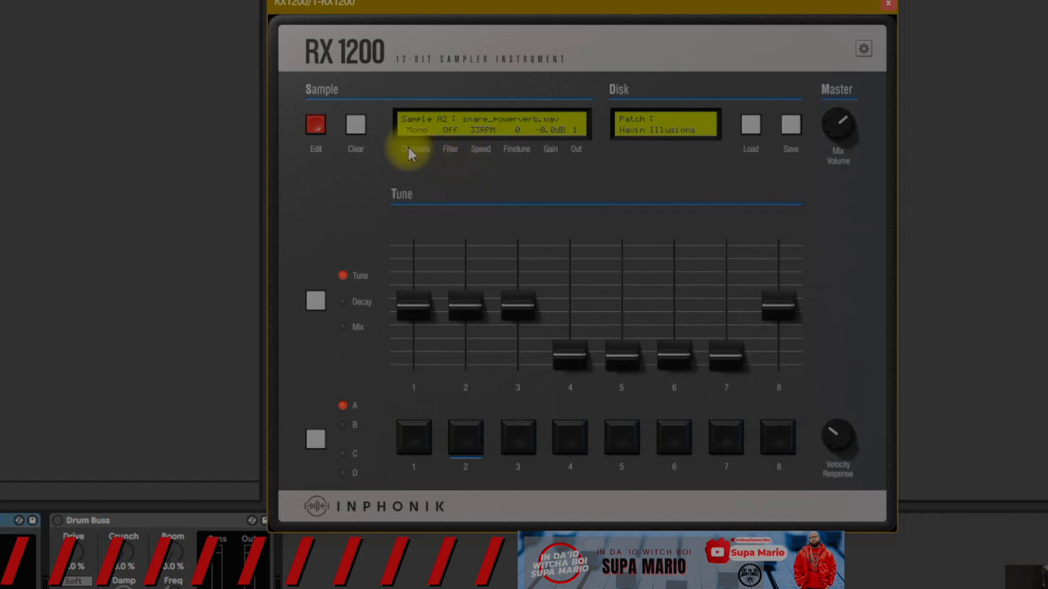
left_click(414, 131)
left_click(420, 178)
left_click(416, 129)
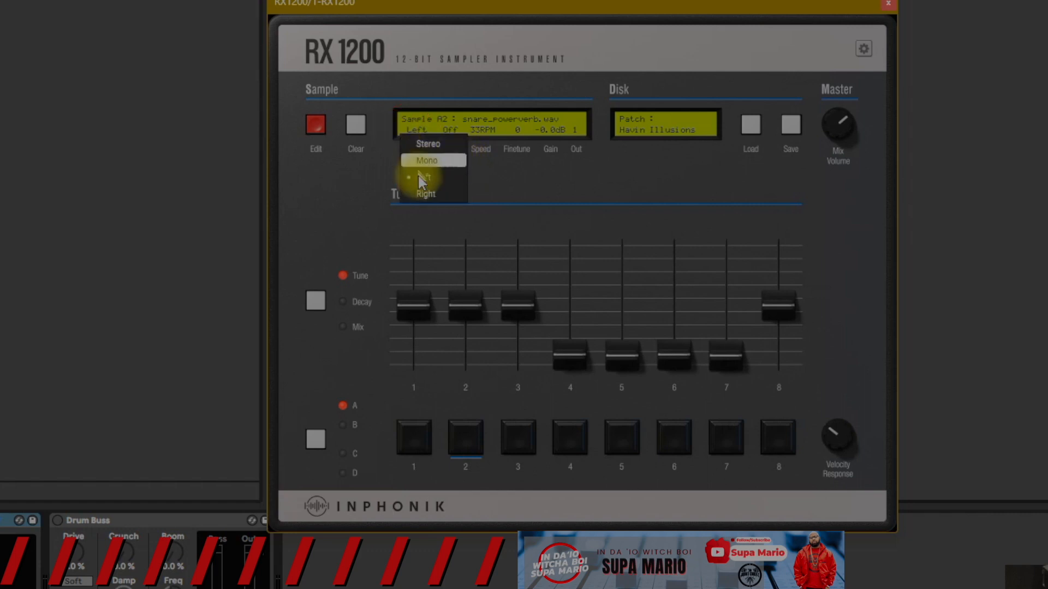
left_click(426, 193)
left_click(417, 134)
left_click(428, 143)
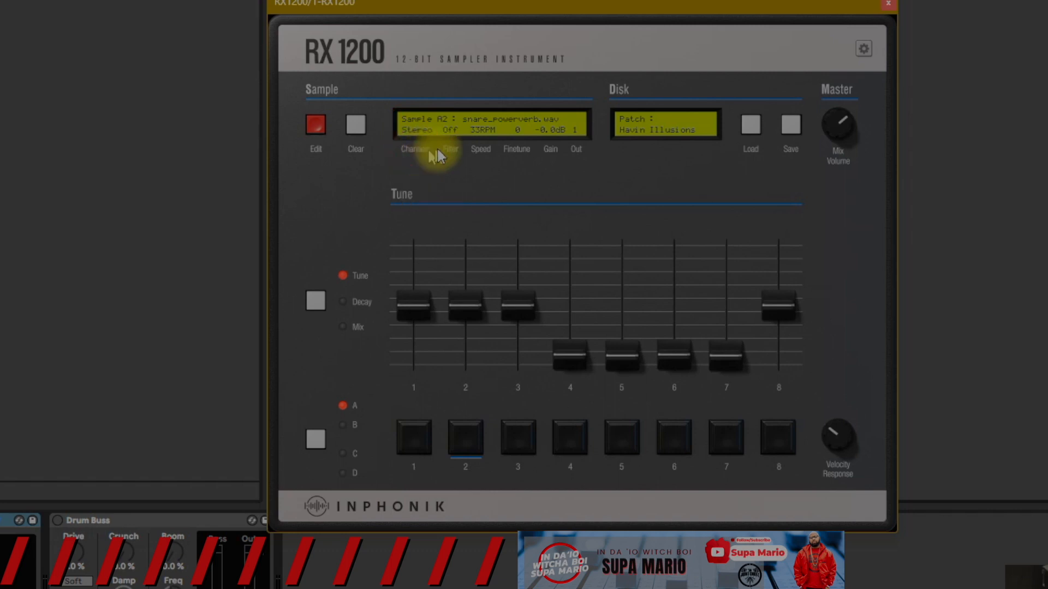
Try the LP1, LP2 and Dyn filters on the pad A2 snare sample and return the filter to Off
left_click(451, 132)
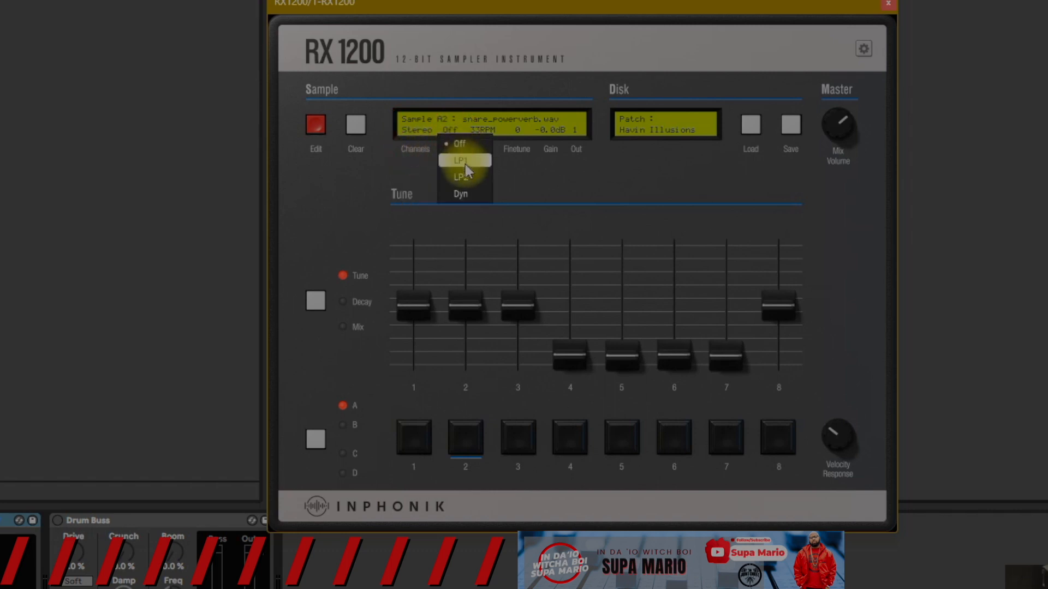
left_click(465, 163)
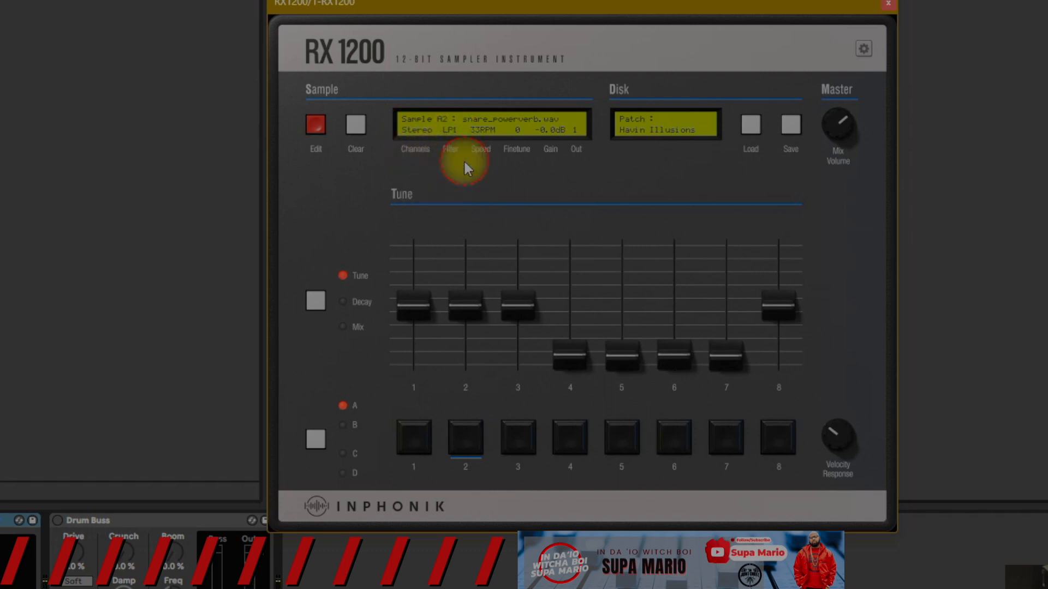
left_click(450, 133)
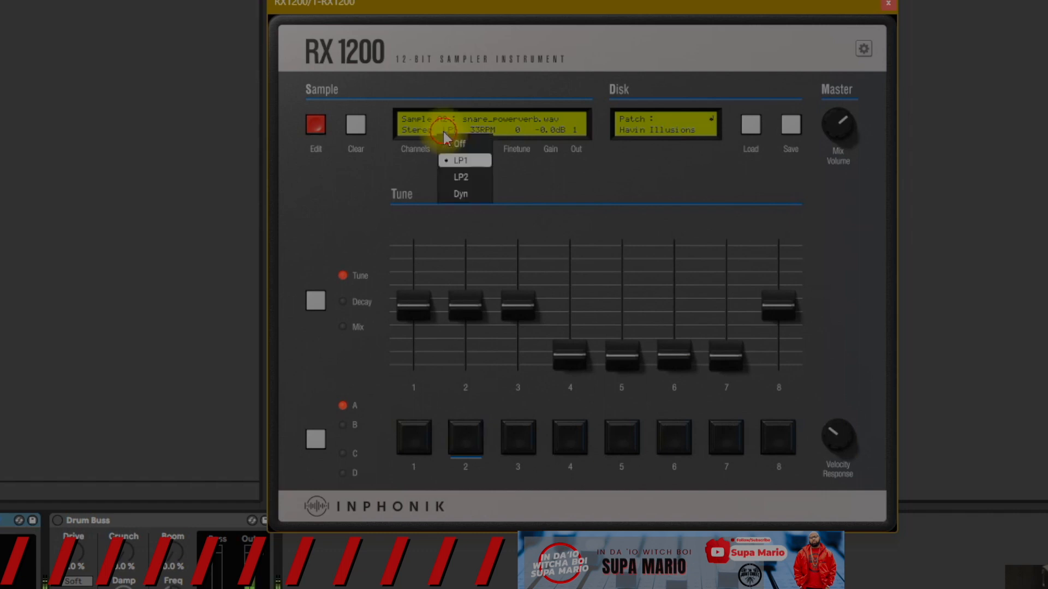
left_click(459, 172)
left_click(451, 132)
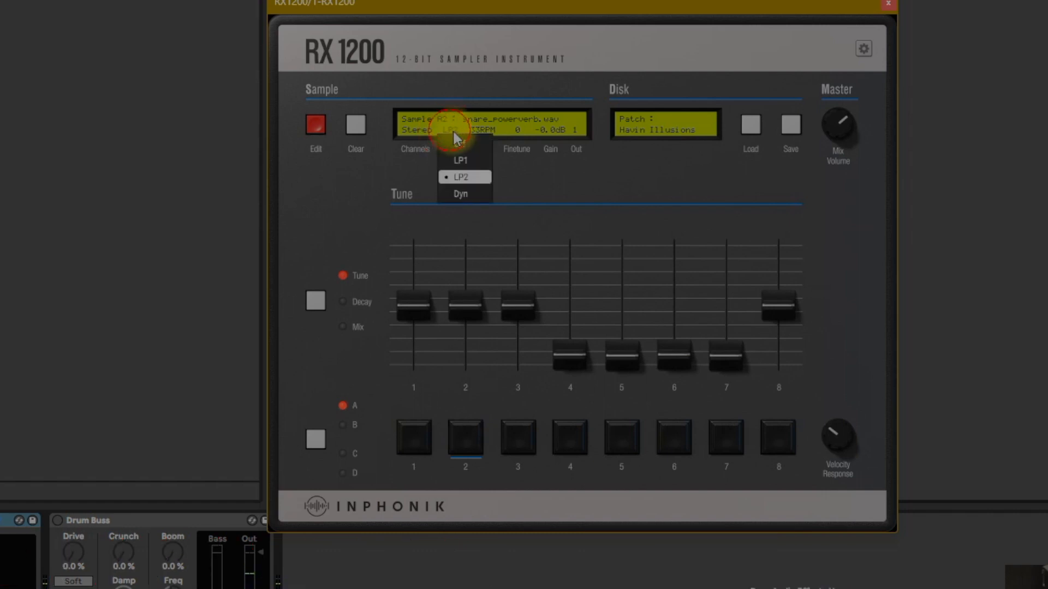
left_click(469, 181)
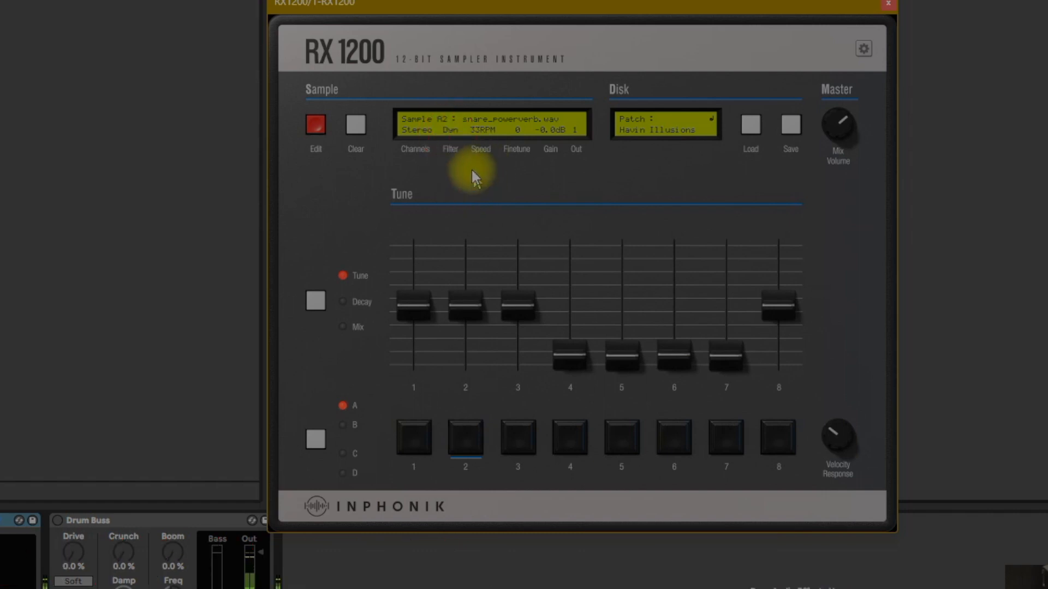
left_click(449, 132)
left_click(453, 143)
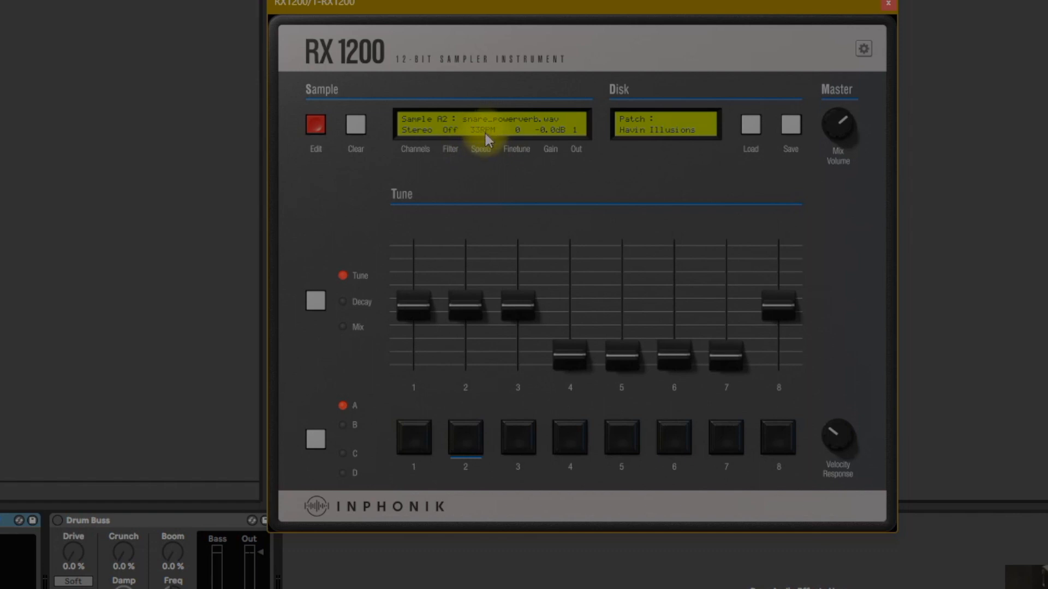
Try the x1/2, 33RPM, 45RPM, x1.5, x2 and 78RPM speeds on the pad A2 snare sample and return it to 33RPM
left_click(484, 132)
left_click(495, 144)
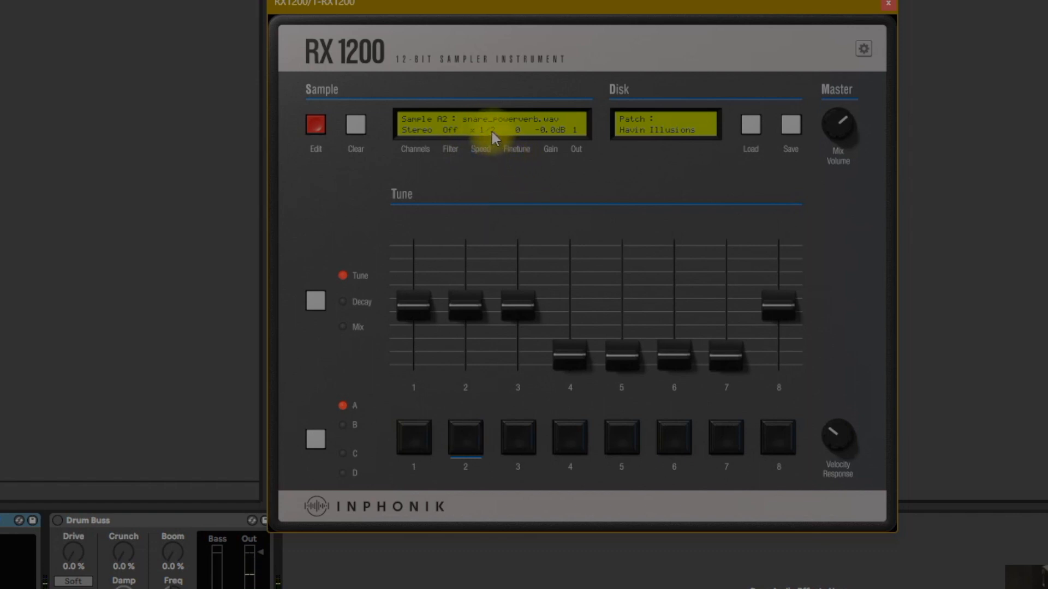
left_click(490, 134)
left_click(492, 163)
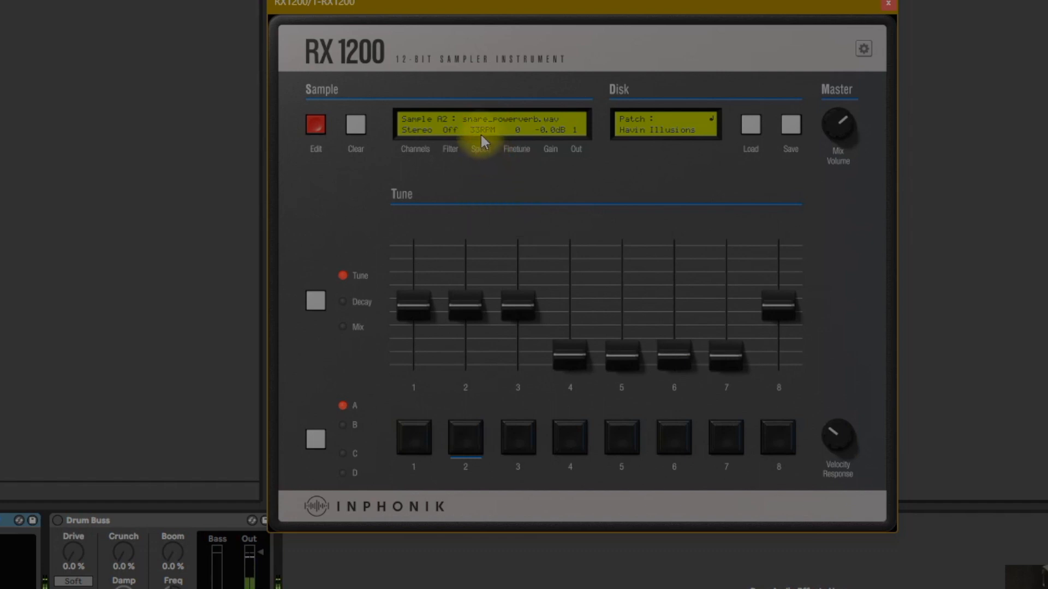
left_click(489, 177)
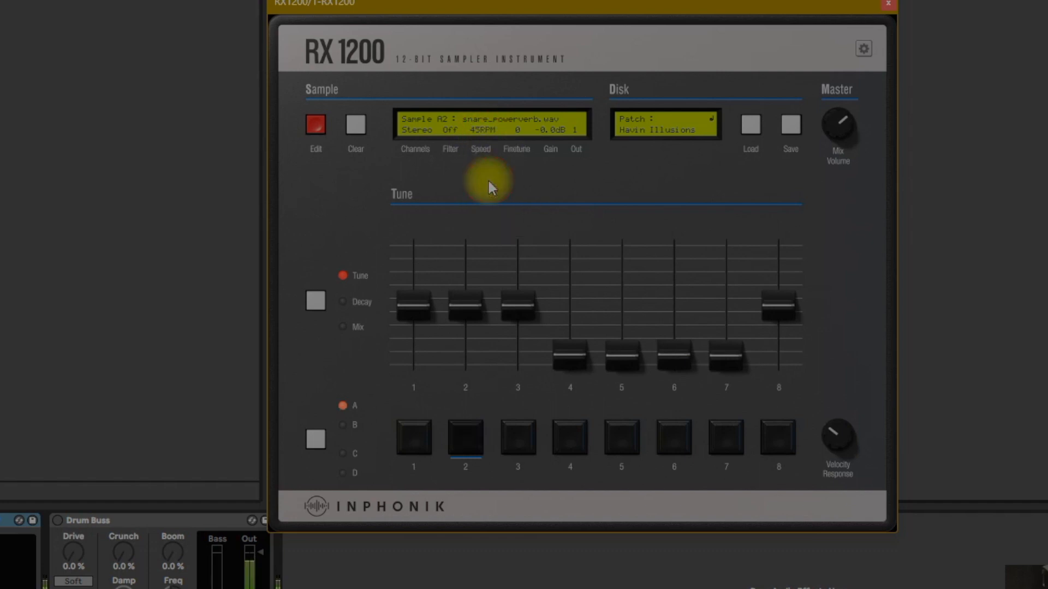
left_click(478, 135)
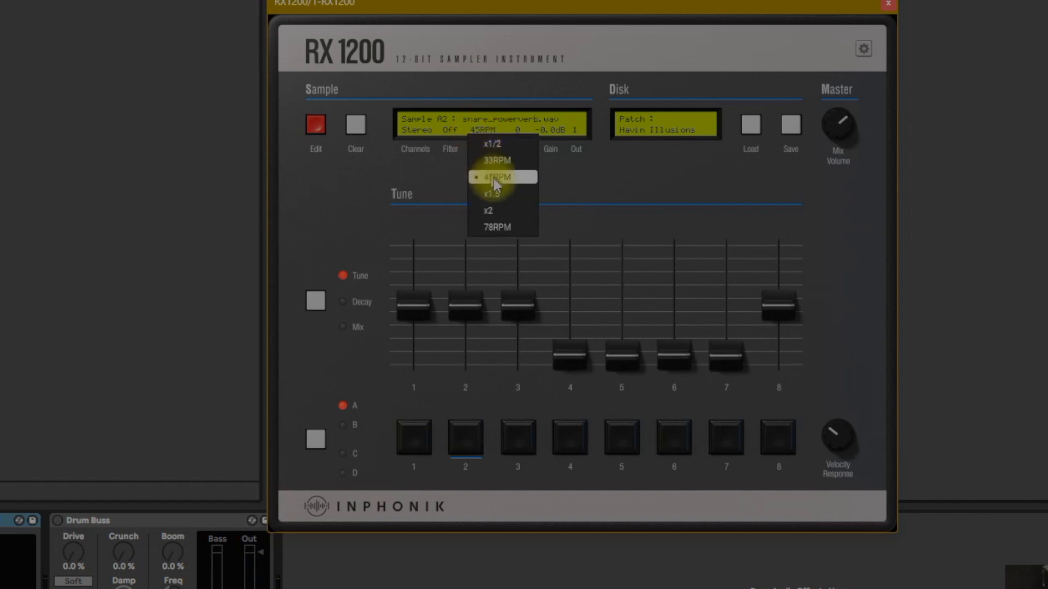
left_click(488, 193)
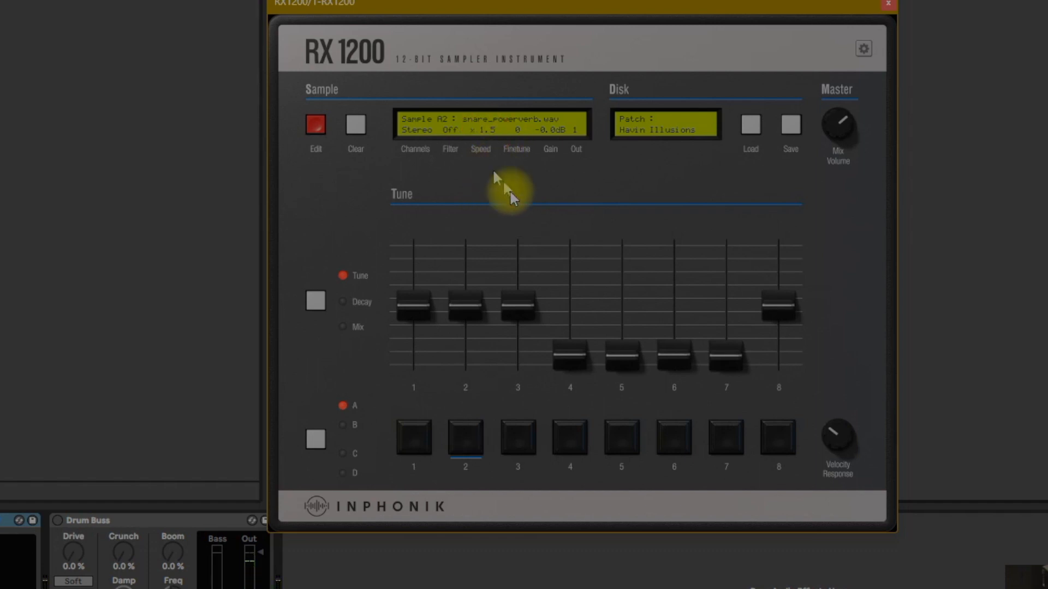
left_click(491, 151)
left_click(503, 215)
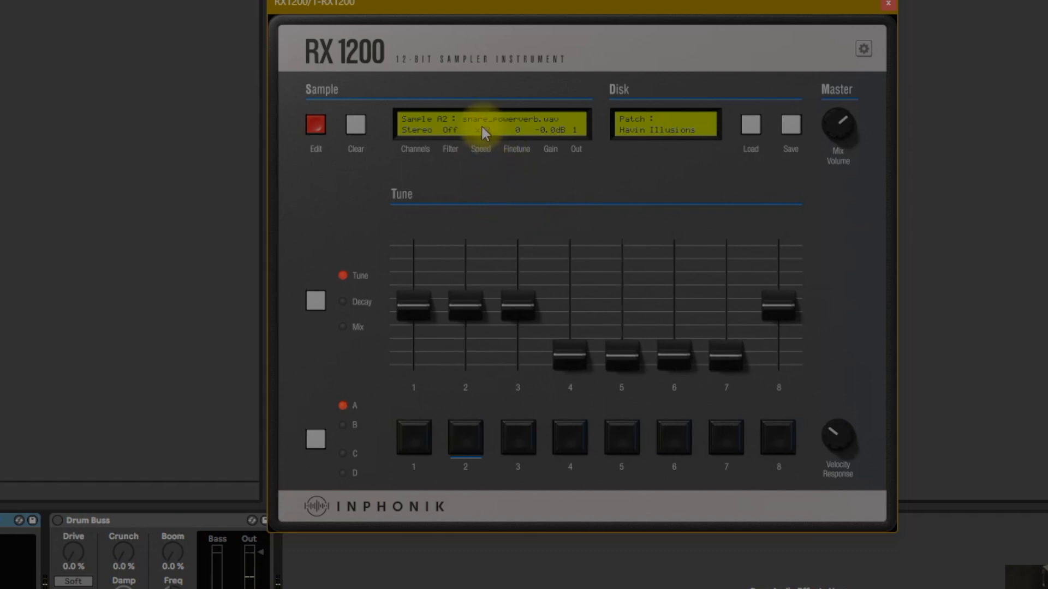
left_click(485, 131)
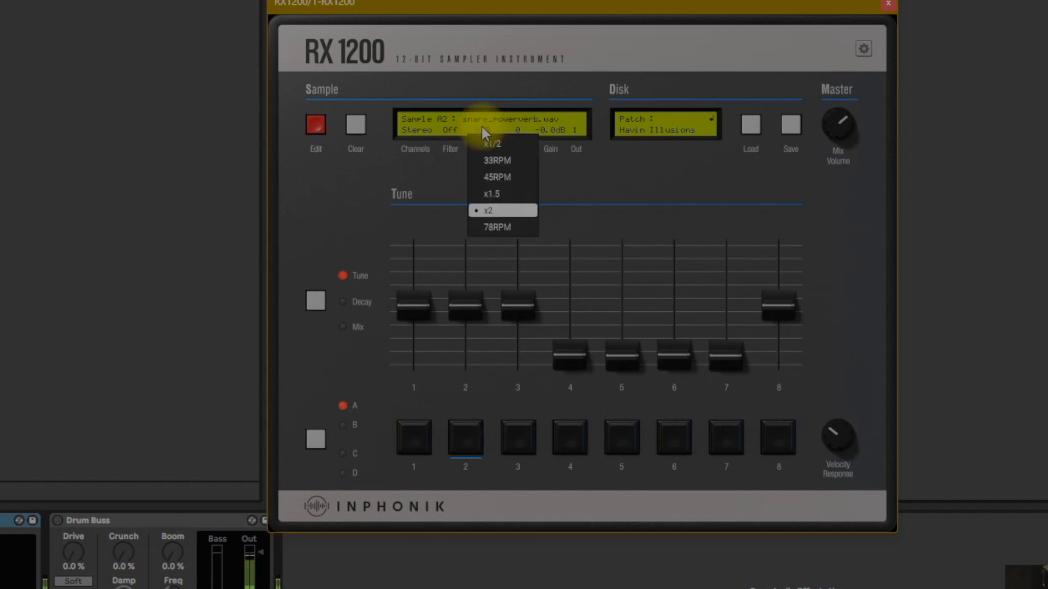
left_click(496, 229)
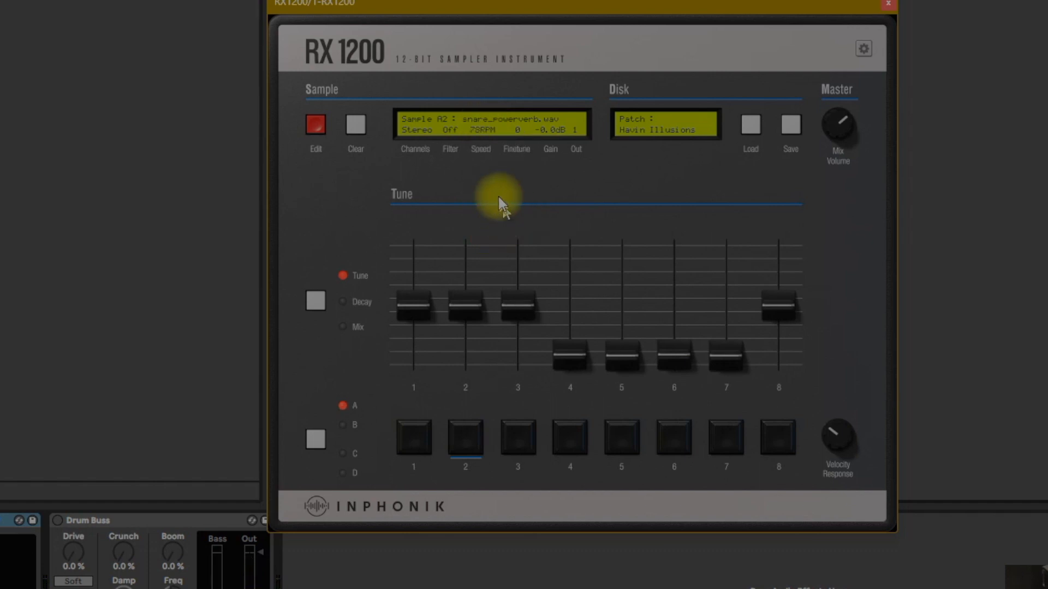
left_click(486, 138)
left_click(497, 162)
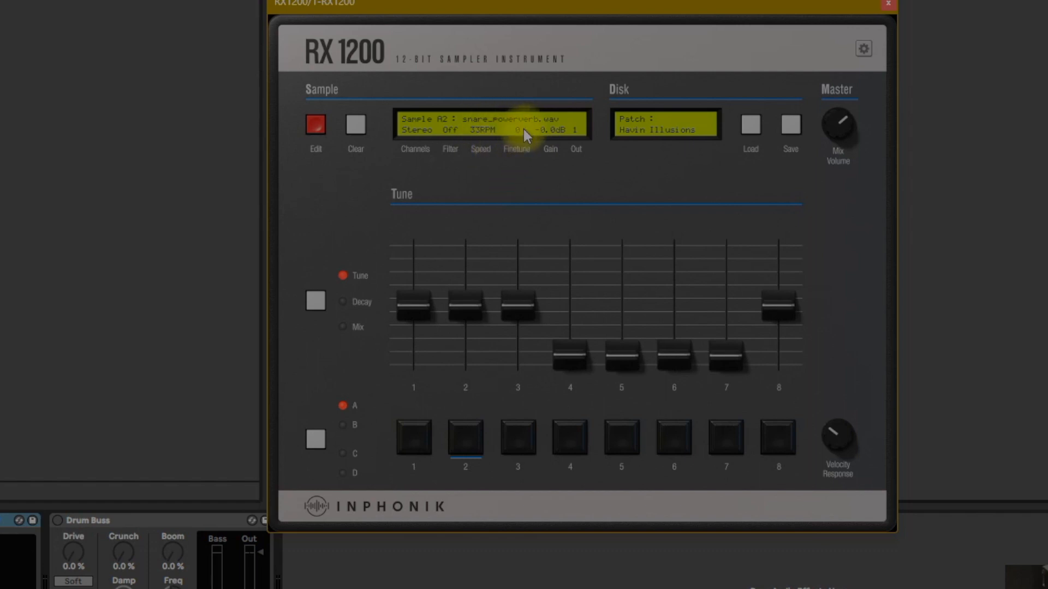
Try other finetune values and a 20.0 dB gain on the pad A2 snare sample, and return both settings to 0
mouse_move(527, 152)
left_mouse_down()
mouse_move(543, 270)
mouse_move(524, 205)
mouse_move(520, 22)
mouse_move(535, 133)
left_mouse_up()
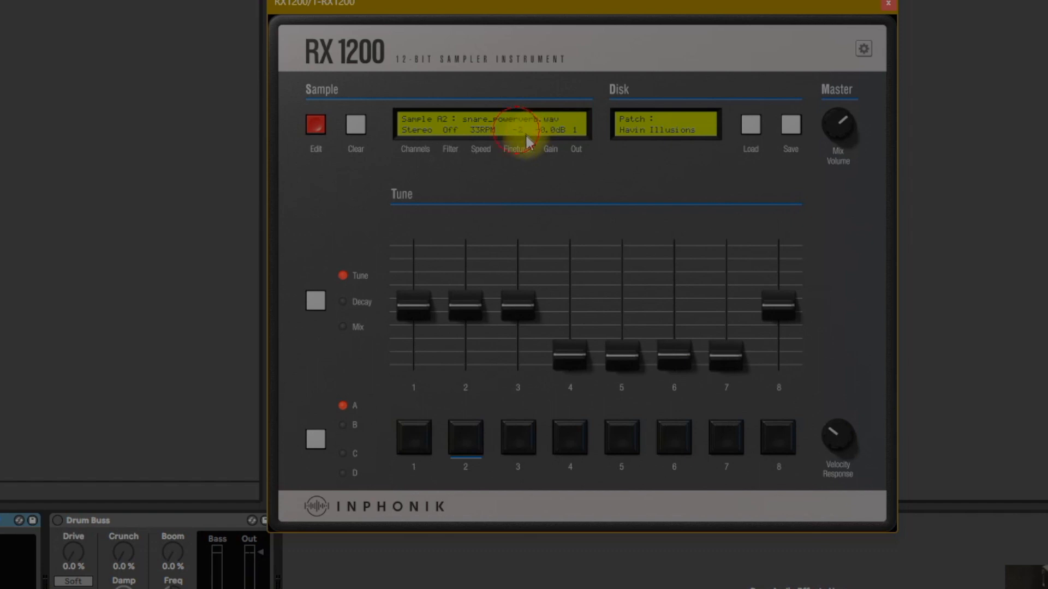
mouse_move(519, 131)
left_mouse_down()
mouse_move(524, 152)
mouse_move(536, 142)
left_mouse_up()
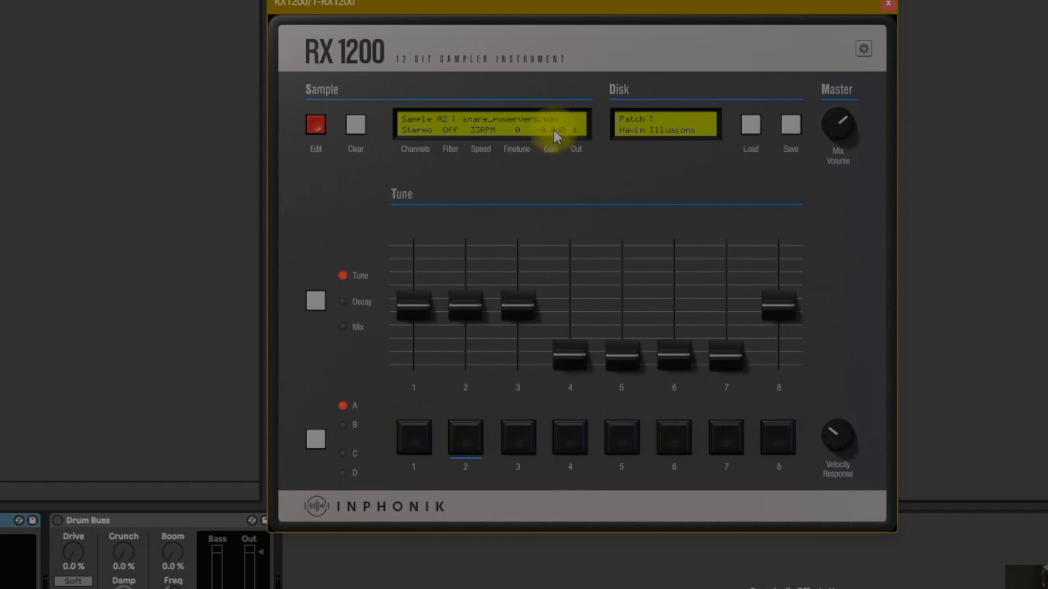
left_click_drag(552, 135, 583, 1)
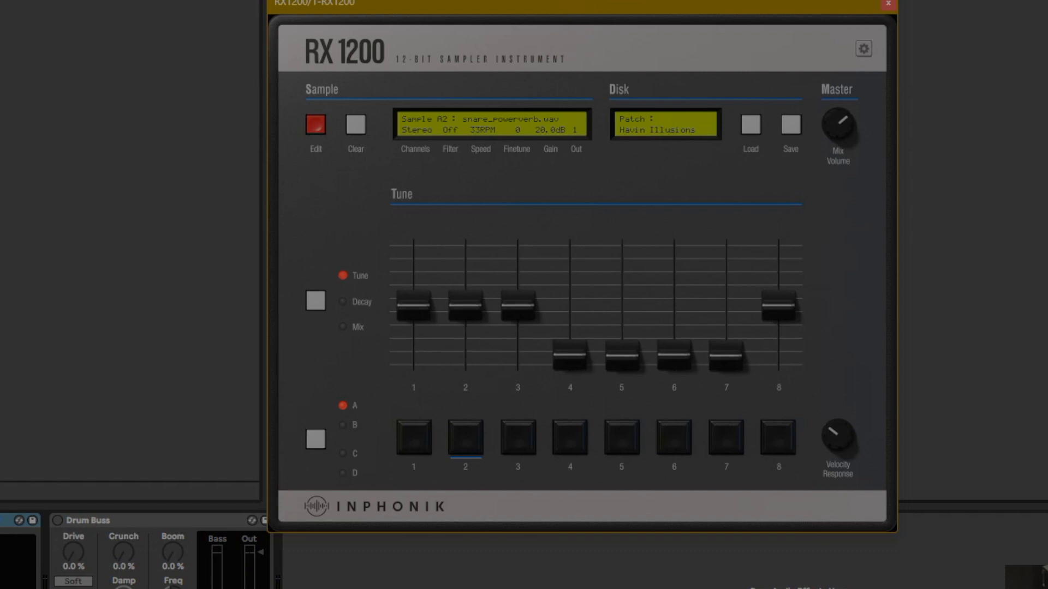
mouse_move(549, 135)
left_mouse_down()
mouse_move(575, 323)
mouse_move(604, 425)
mouse_move(540, 180)
mouse_move(570, 277)
mouse_move(569, 323)
mouse_move(554, 154)
mouse_move(563, 128)
left_mouse_up()
double_click(547, 132)
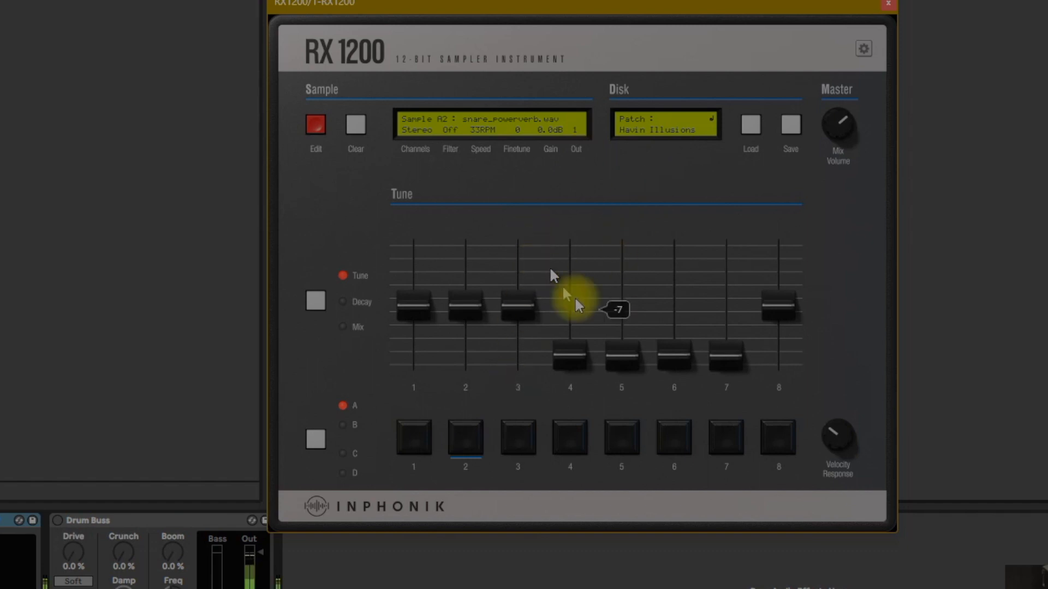
Select pads 2, 3, 1 and 2 of bank A in turn to compare their output assignments
left_click(481, 432)
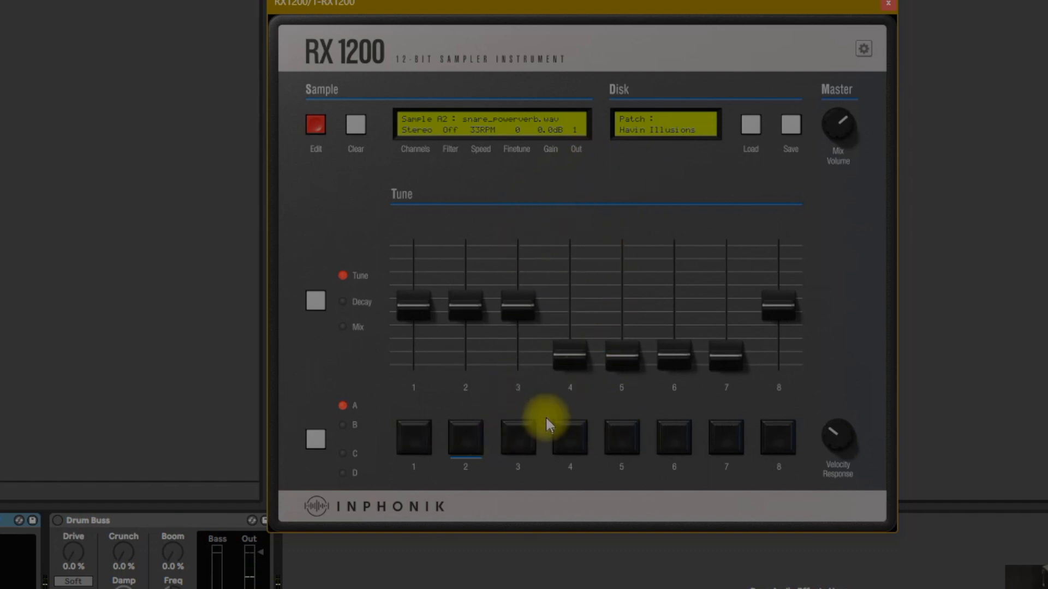
left_click(519, 435)
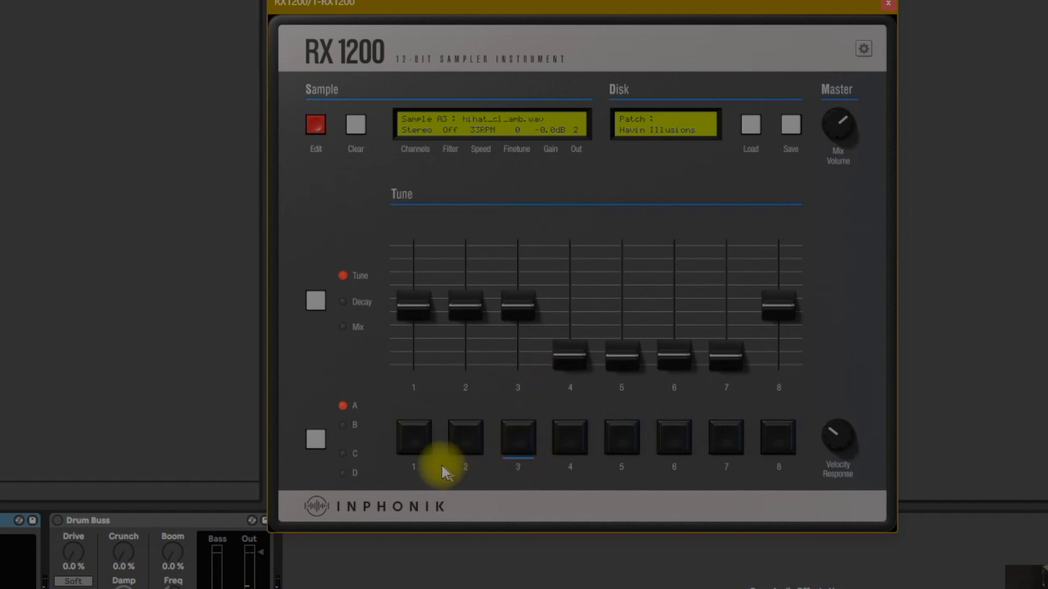
left_click(423, 437)
left_click(478, 437)
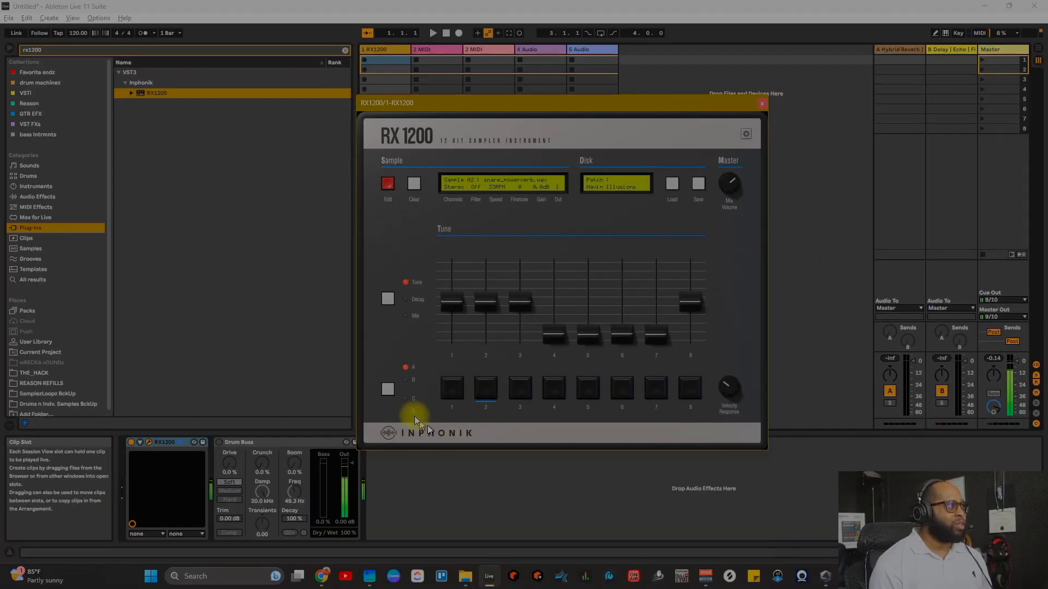
Set the 5 Audio track's input to Output 1-RX1200 of the 1-RX1200 track and its monitoring to In
left_click_drag(566, 103, 734, 133)
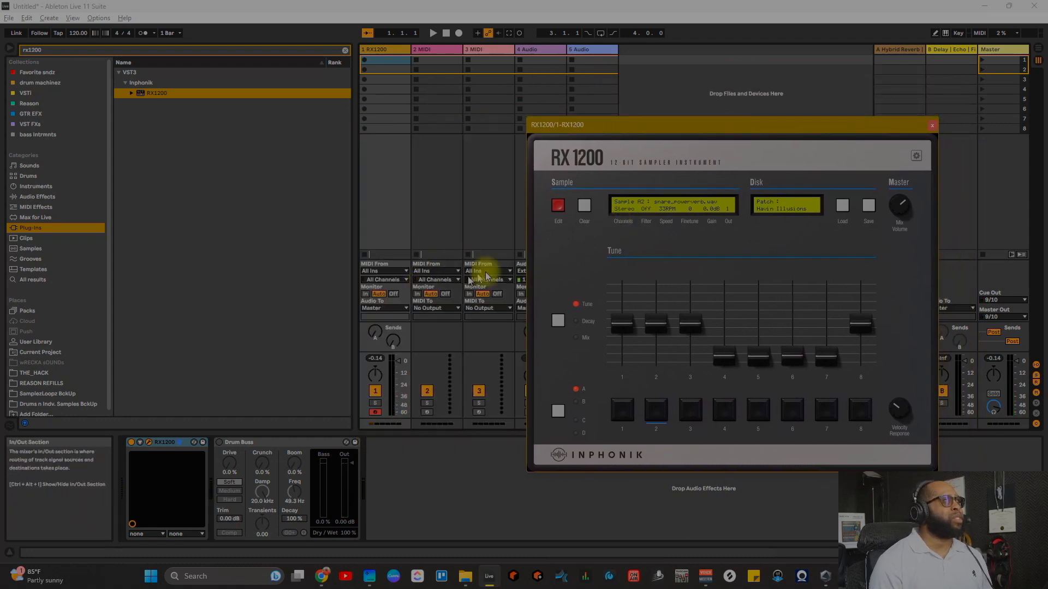
left_click_drag(575, 122, 648, 105)
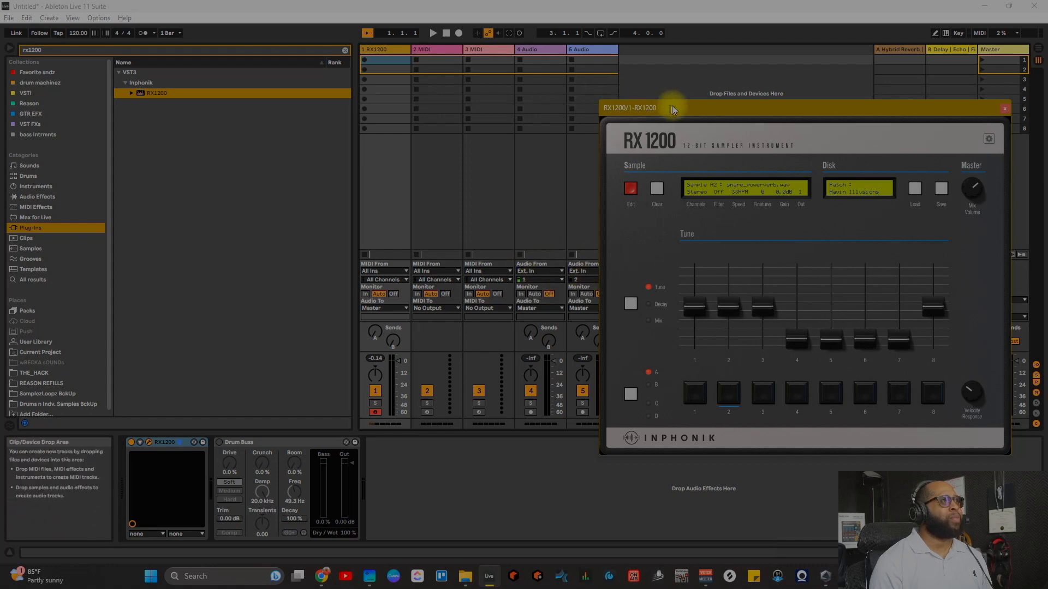
left_click_drag(671, 103, 185, 80)
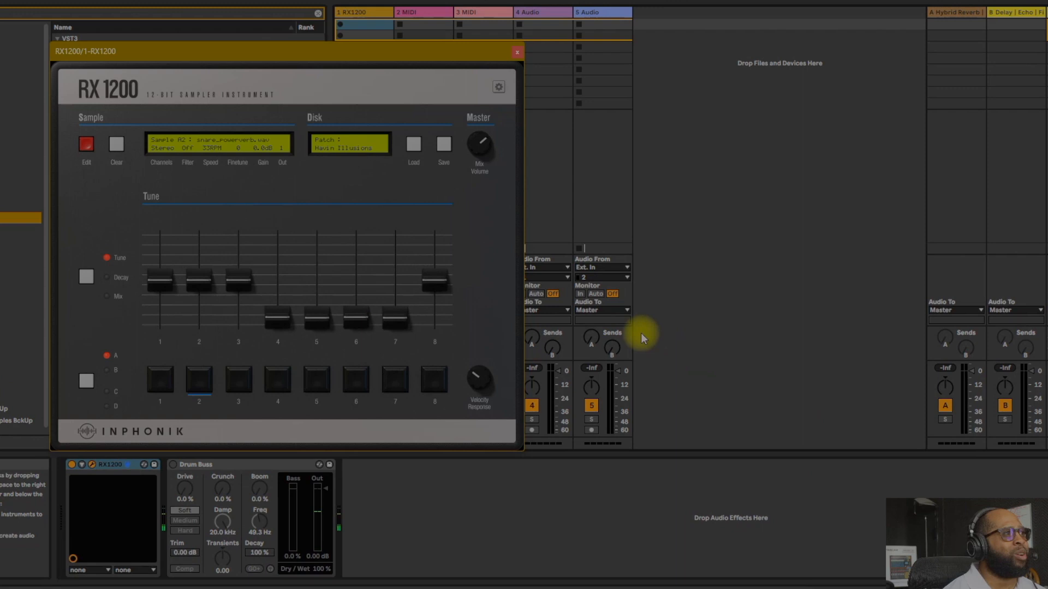
left_click(606, 267)
left_click(614, 308)
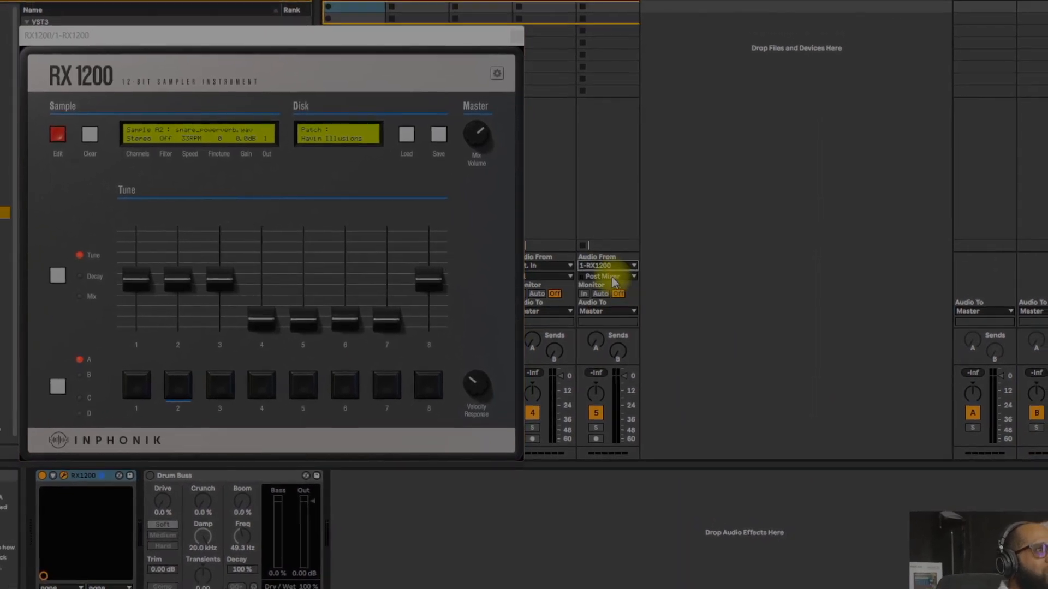
left_click(607, 276)
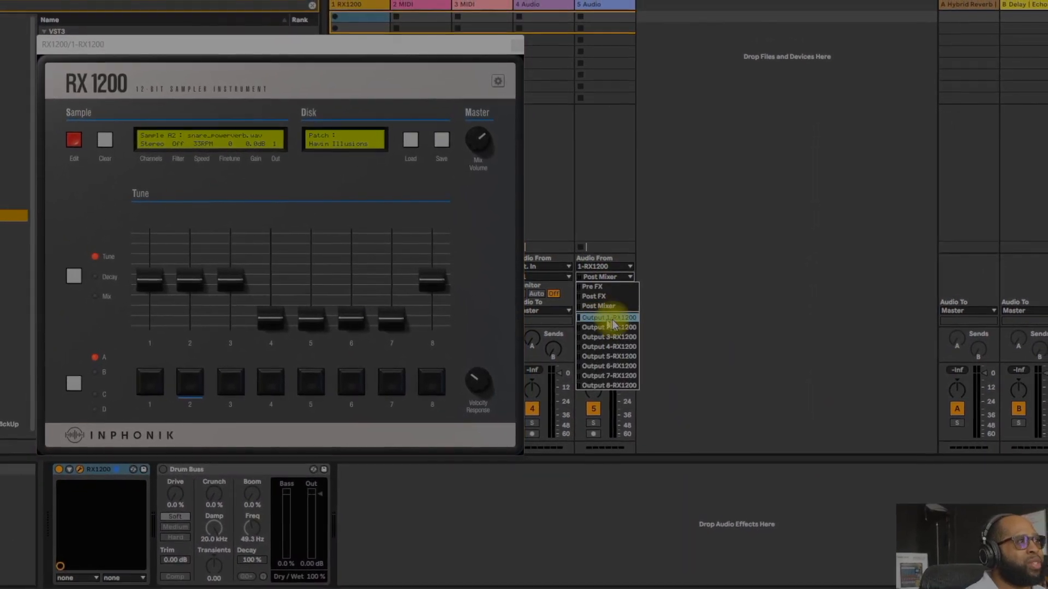
left_click(610, 319)
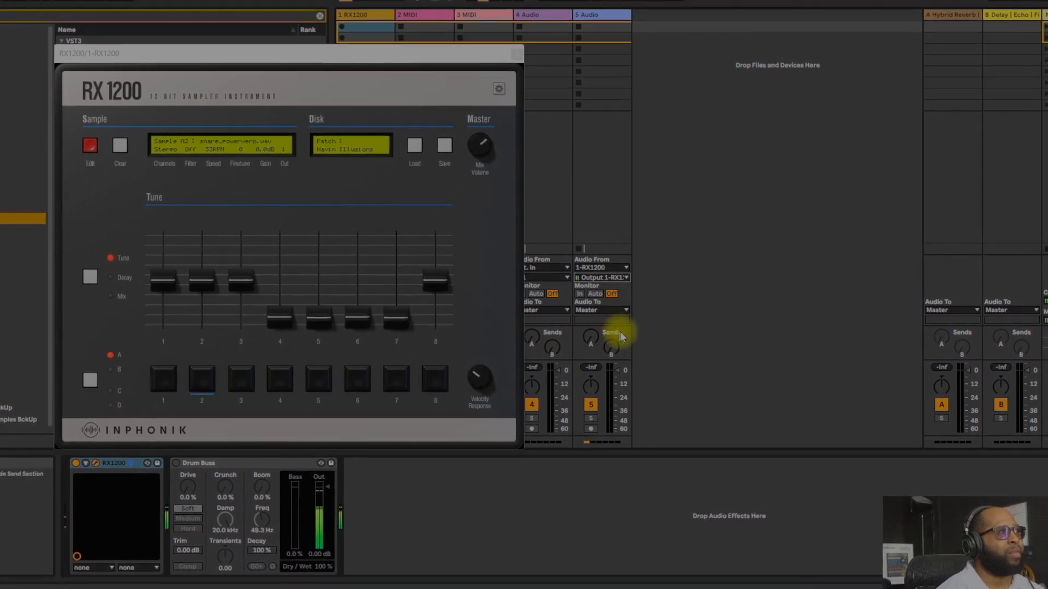
left_click(580, 294)
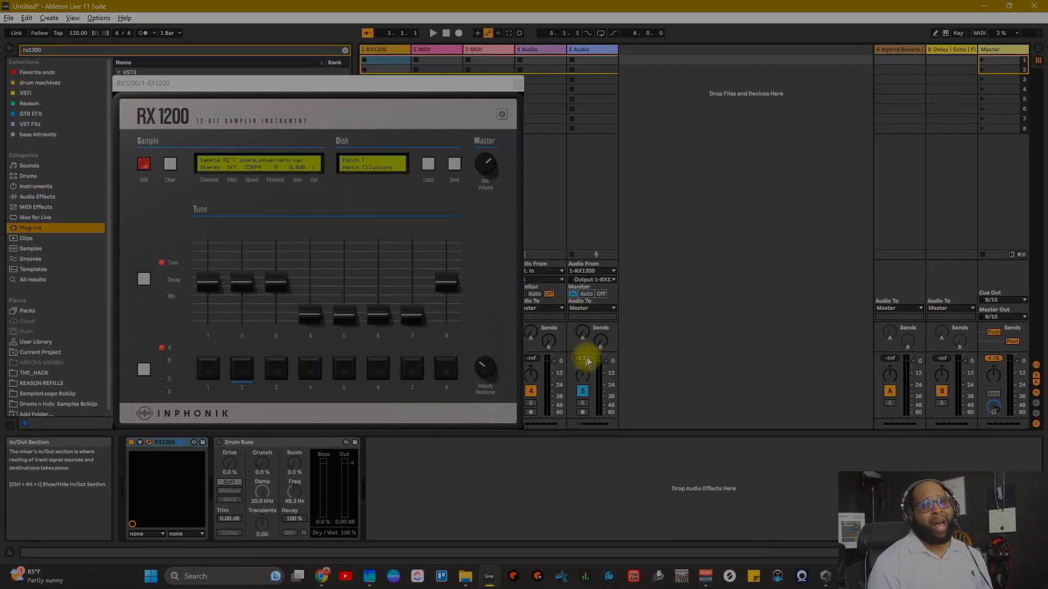
Open the plug-in's Sample Edit view and expand the Factory Collection
left_click_drag(426, 83, 714, 113)
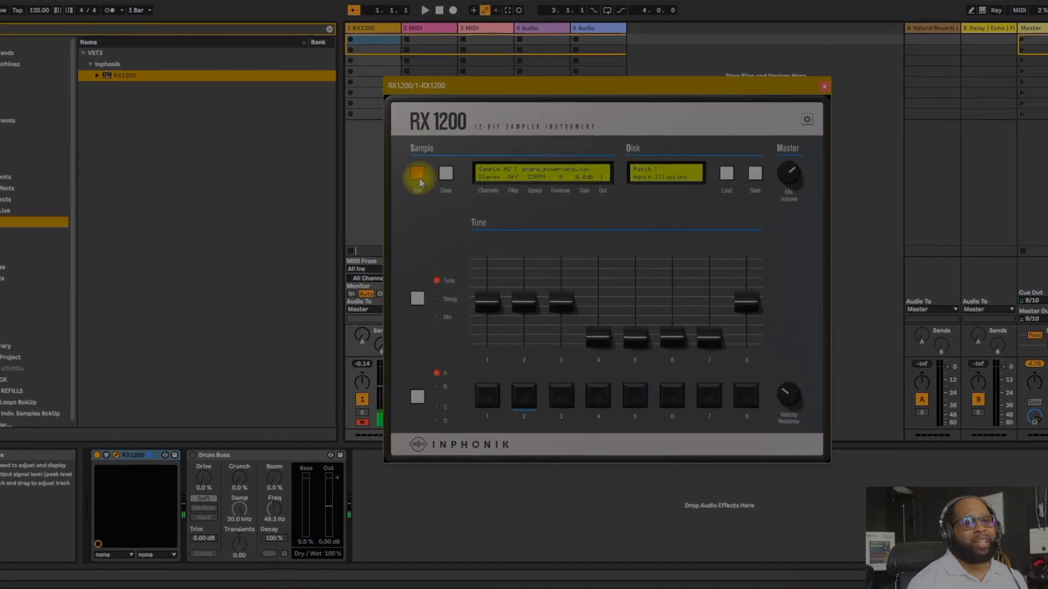
left_click(418, 175)
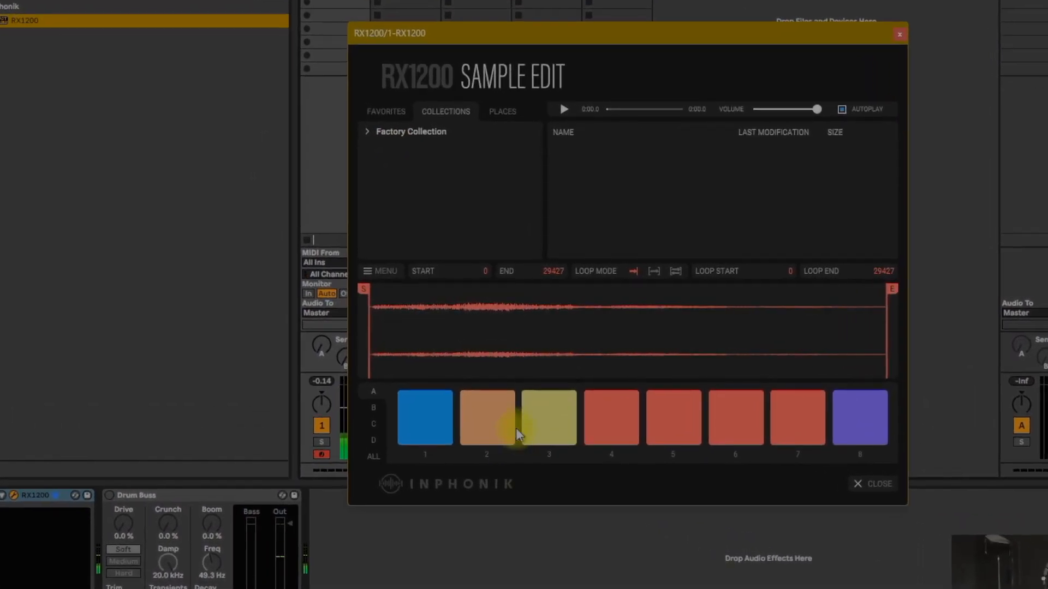
left_click(366, 132)
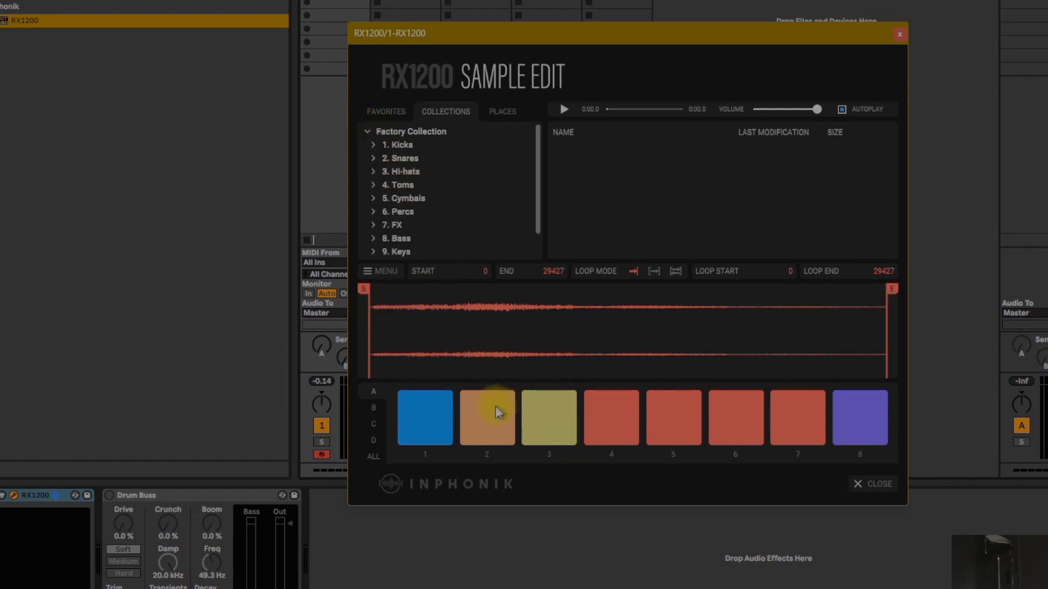
left_click(486, 418)
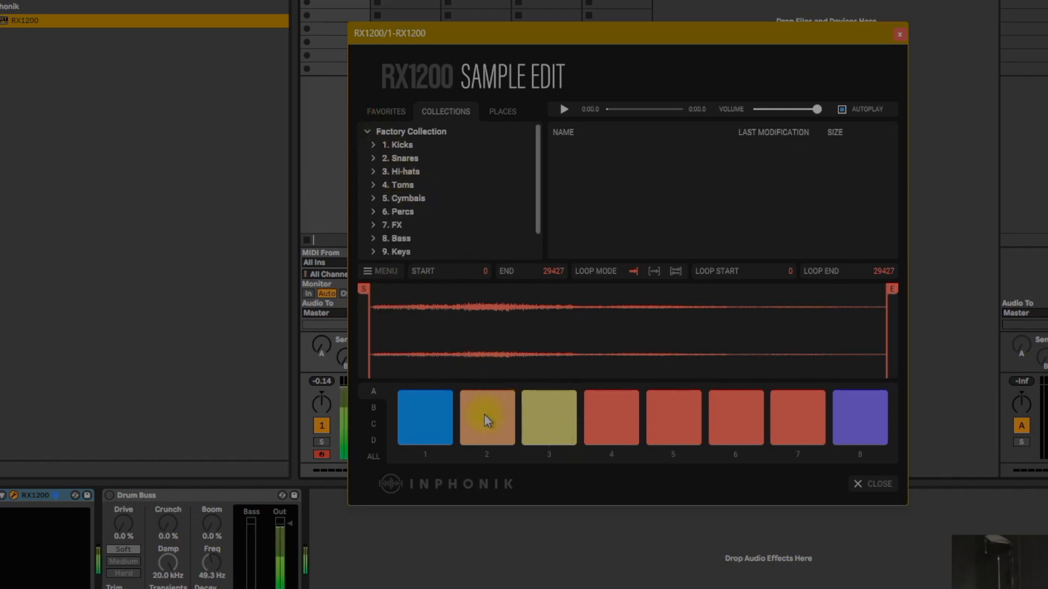
left_click(538, 460)
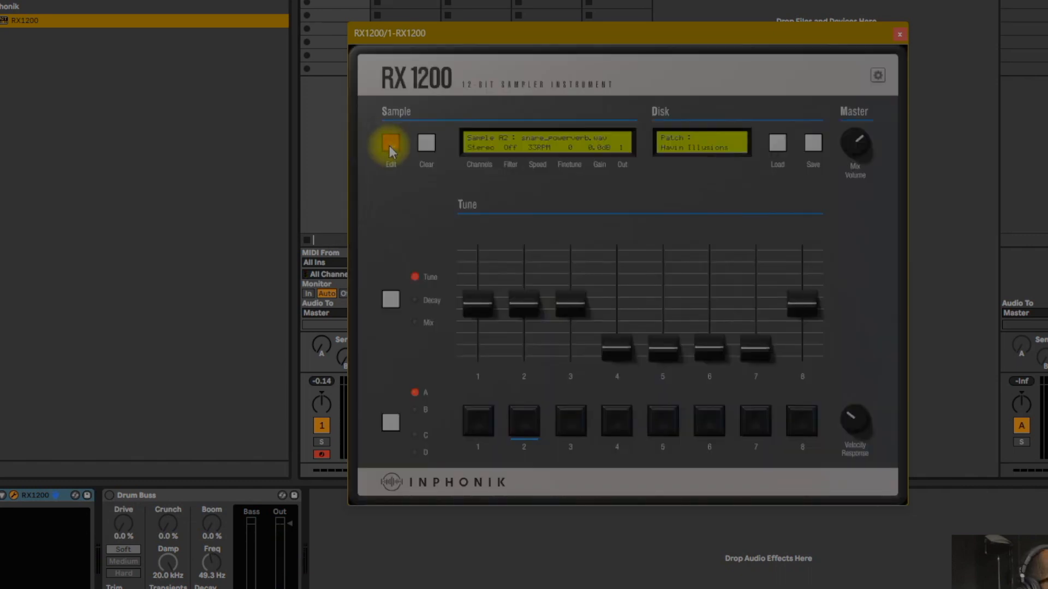
left_click(390, 143)
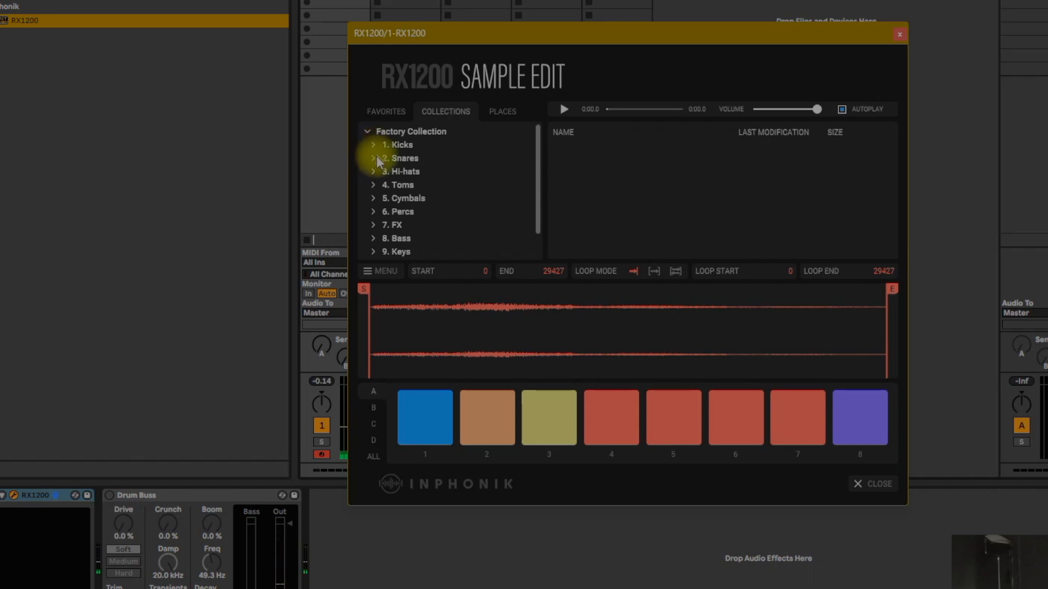
Audition snare_808_saturate.wav, snare_amiga.wav and snare_909.wav from the Snares folder of the Factory Collection
left_click(394, 158)
left_click(585, 173)
left_click(574, 200)
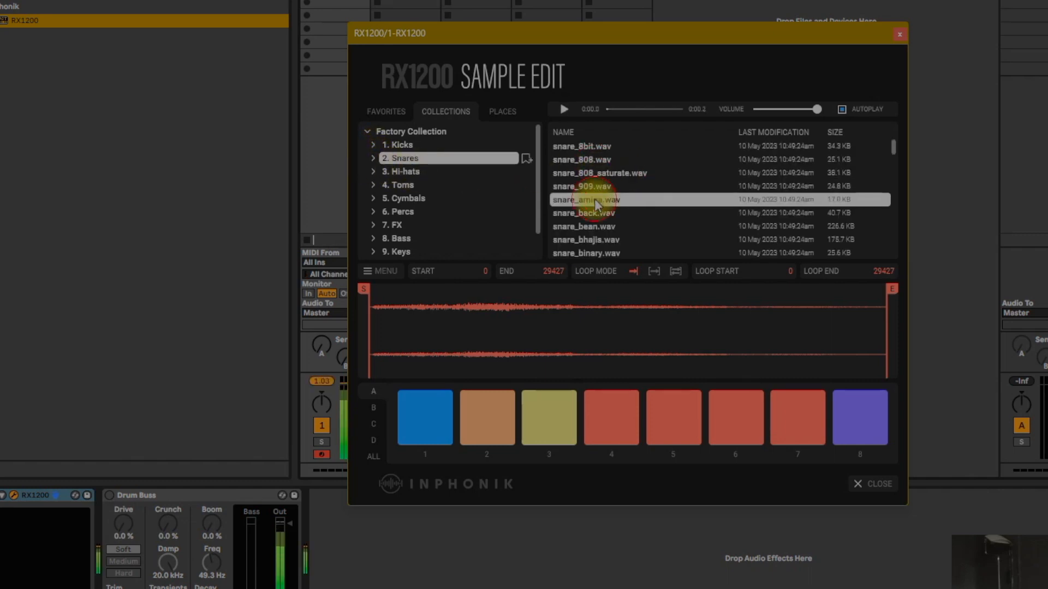
left_click(578, 186)
left_click(600, 176)
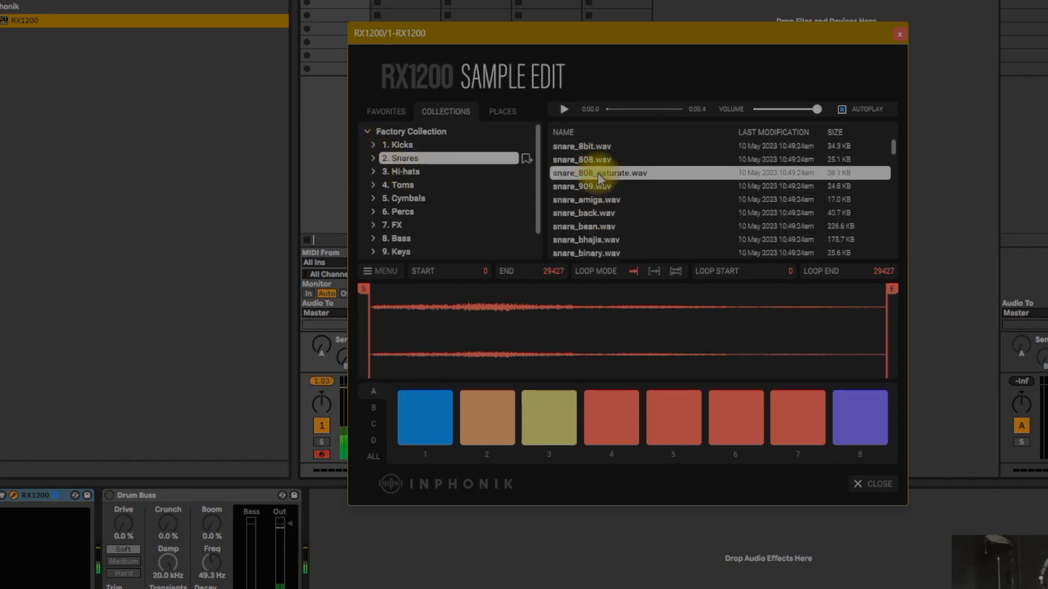
Load snare_808_saturate.wav onto pad 2 of bank A and trim the sample's end point to 1822
left_click_drag(598, 172, 491, 422)
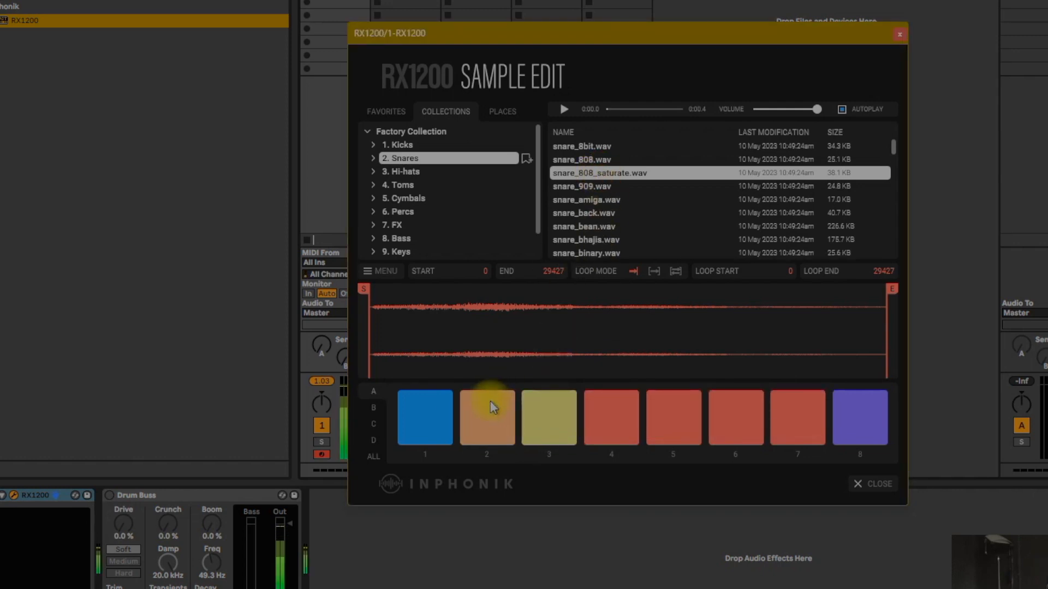
left_click(490, 404)
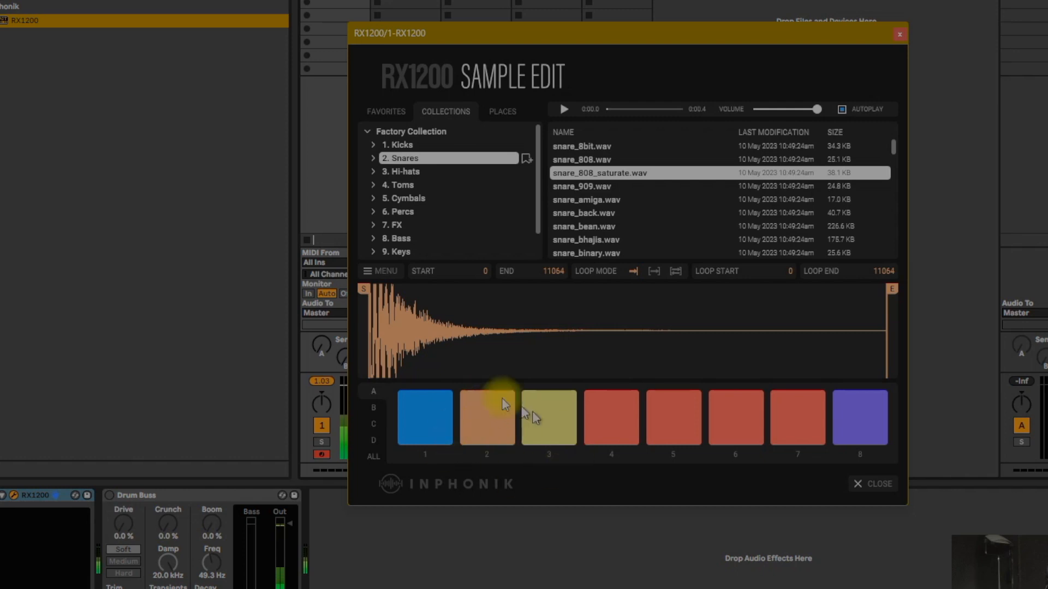
left_click(478, 422)
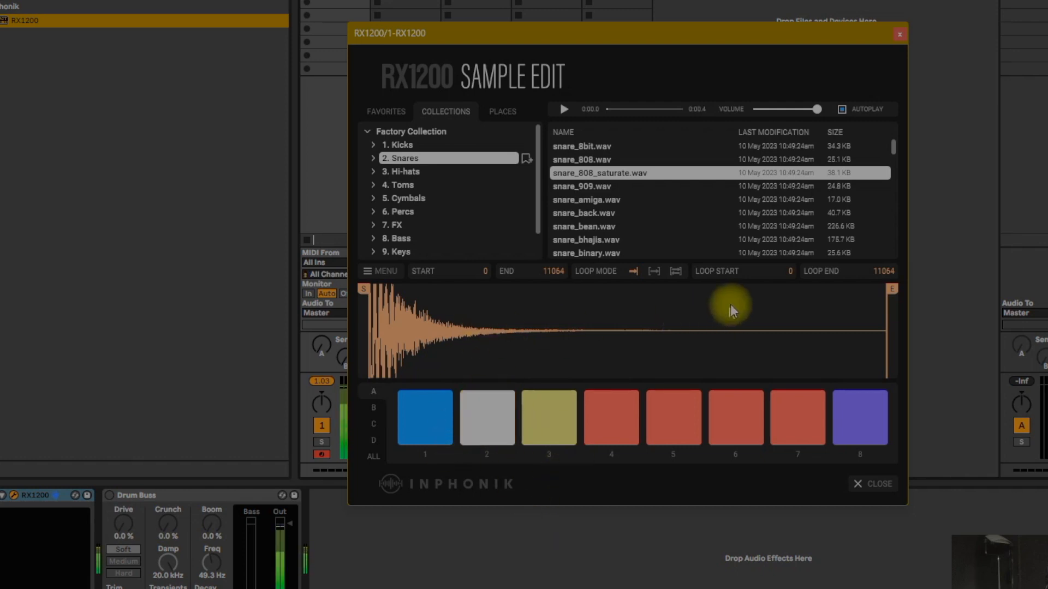
mouse_move(877, 299)
left_mouse_down()
mouse_move(486, 341)
mouse_move(410, 328)
mouse_move(439, 297)
mouse_move(462, 305)
mouse_move(420, 298)
mouse_move(454, 307)
left_mouse_up()
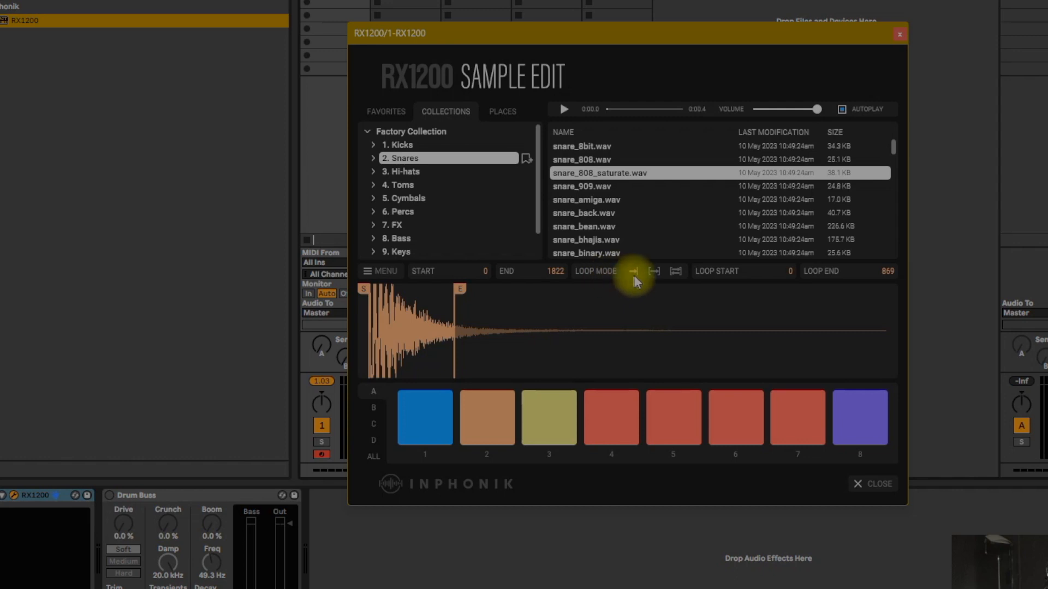
Try the forward loop with loop end 1361 and the third loop mode with loop end 1806, and return the sample to no loop
left_click(654, 271)
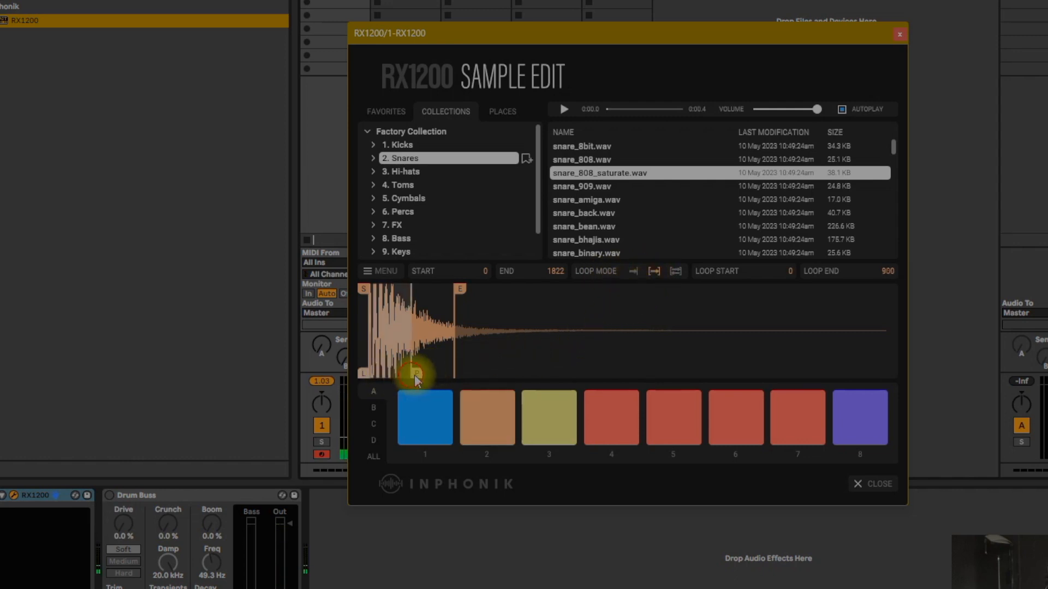
mouse_move(416, 373)
left_mouse_down()
mouse_move(451, 378)
mouse_move(433, 377)
left_mouse_up()
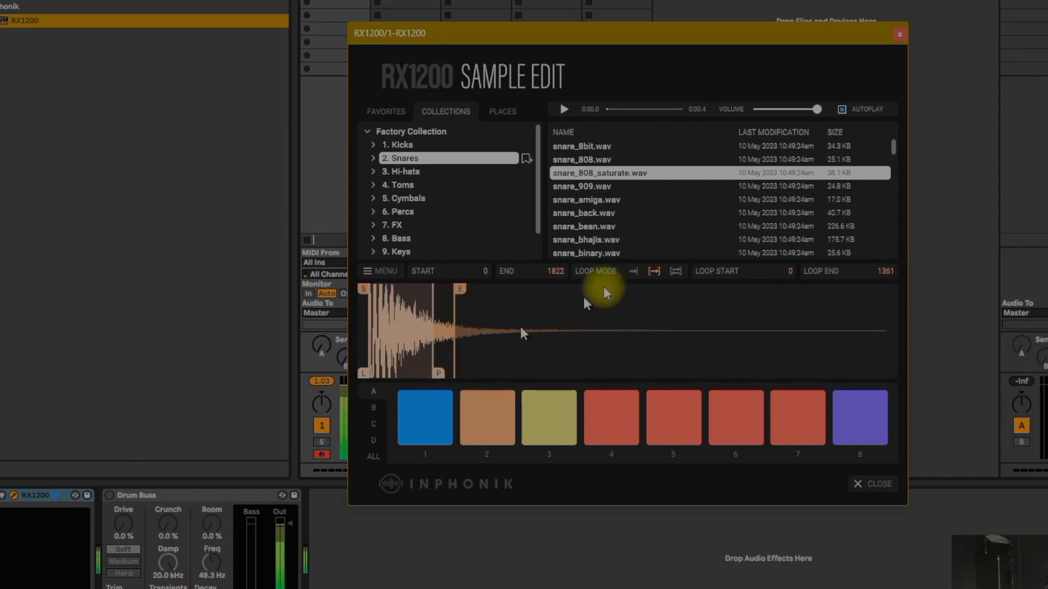
left_click(675, 272)
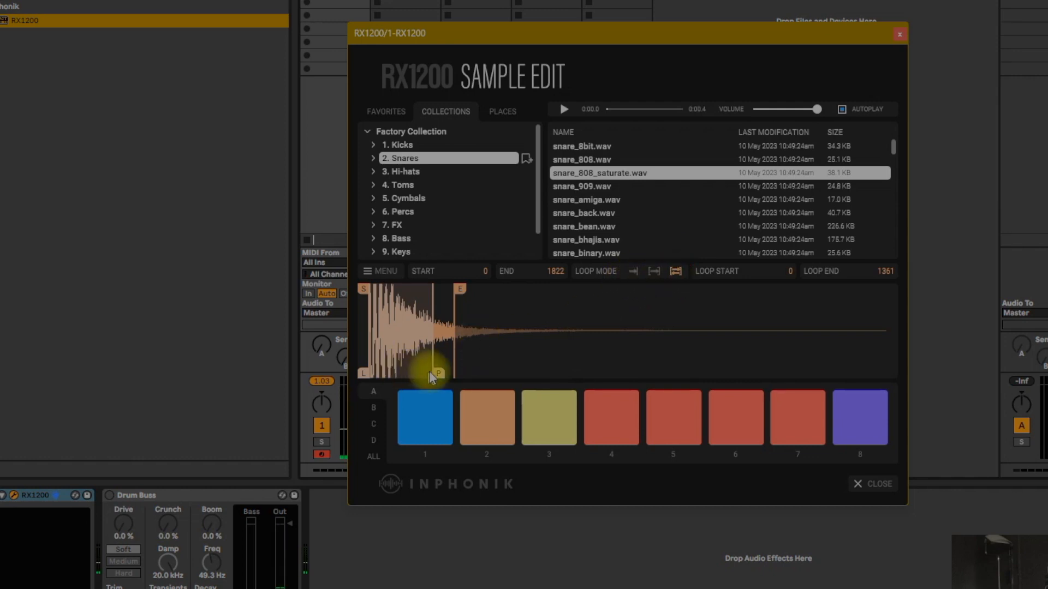
left_click_drag(435, 375, 442, 377)
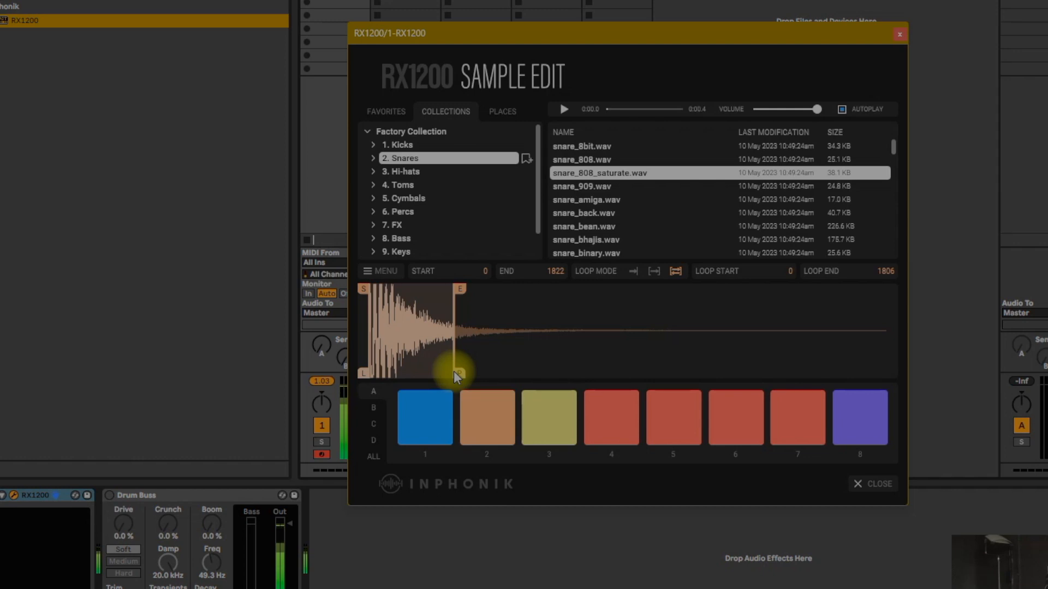
left_click(633, 271)
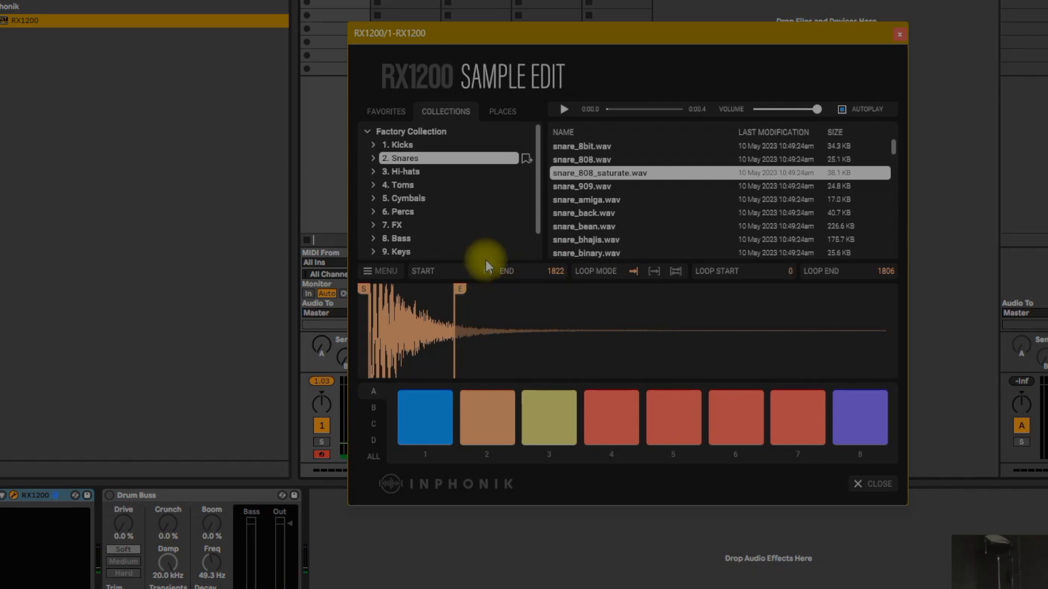
Set pad 2's sample loop start to 58, its end point to 1705 and its loop end to 1518
mouse_move(483, 280)
left_mouse_down()
mouse_move(479, 299)
mouse_move(473, 218)
left_mouse_up()
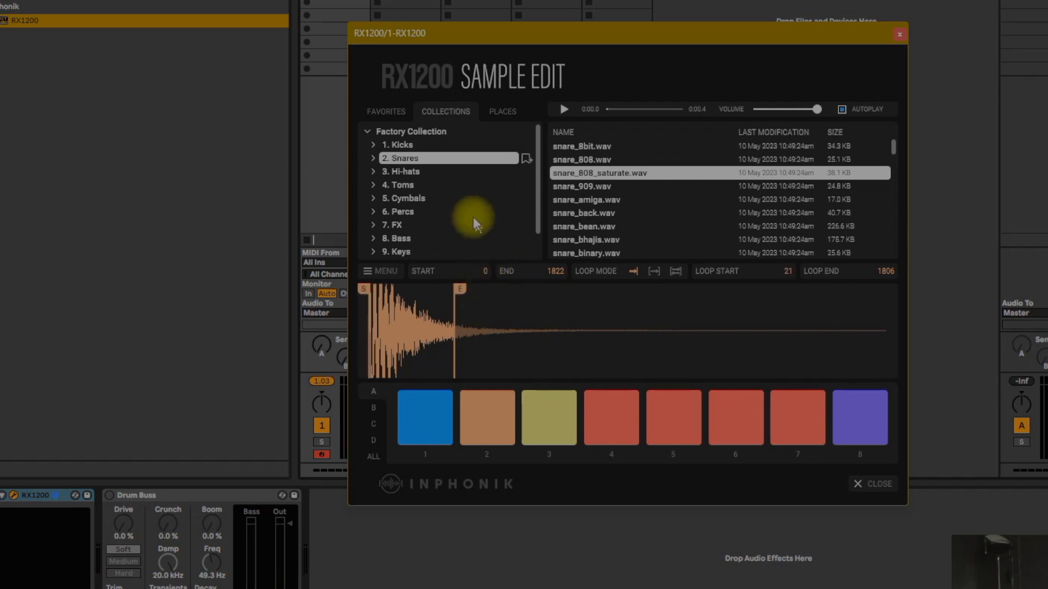
mouse_move(364, 290)
left_mouse_down()
mouse_move(385, 295)
mouse_move(364, 304)
left_mouse_up()
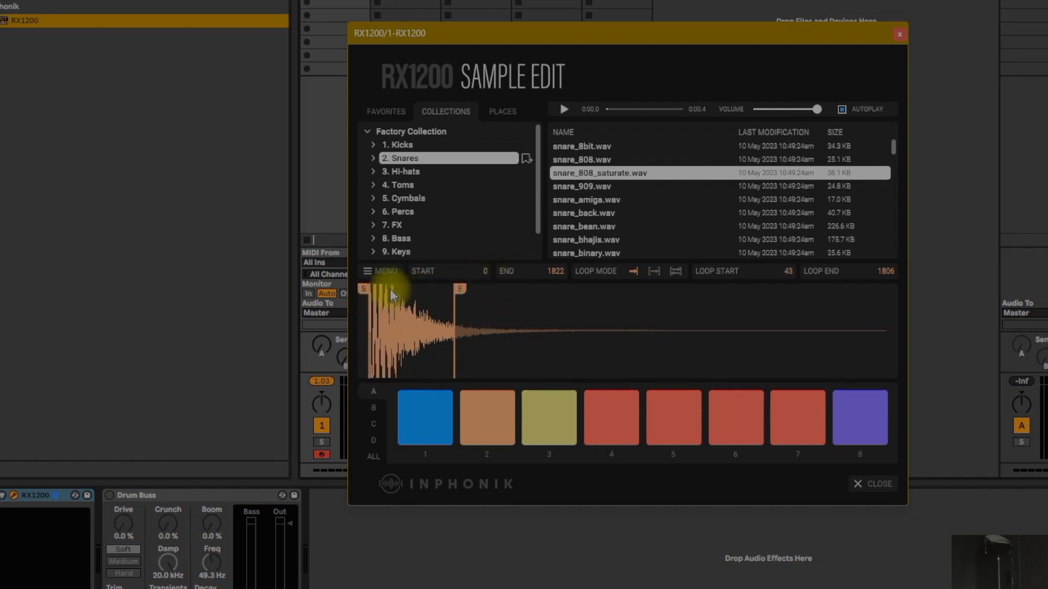
left_click_drag(365, 288, 401, 298)
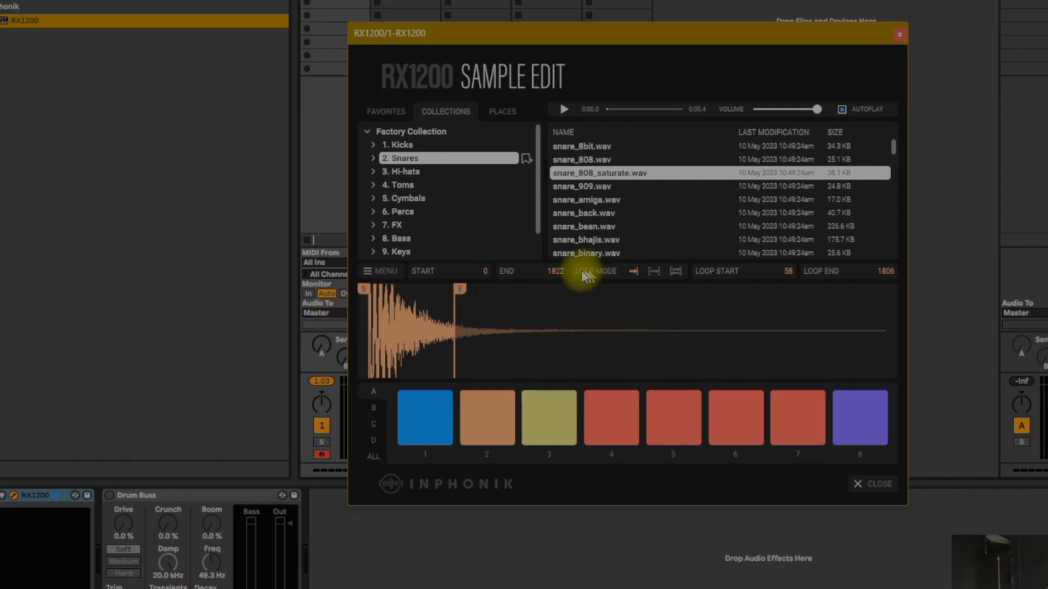
left_click_drag(552, 276, 529, 421)
mouse_move(453, 301)
left_mouse_down()
mouse_move(451, 288)
mouse_move(430, 297)
mouse_move(441, 316)
left_mouse_up()
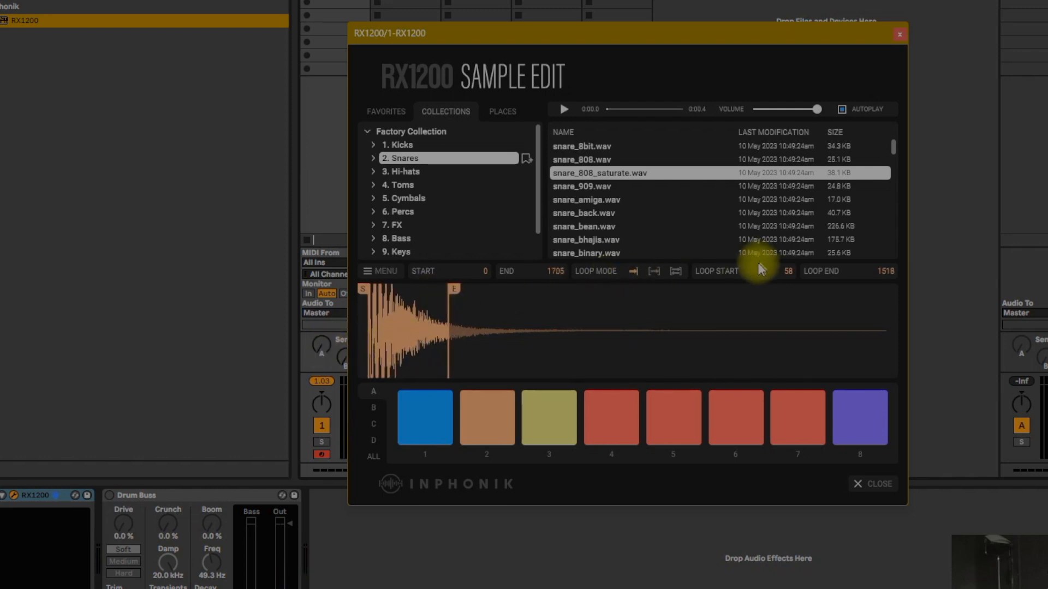
Try red as the color of pad 2 in bank A and settle on green
left_click(377, 272)
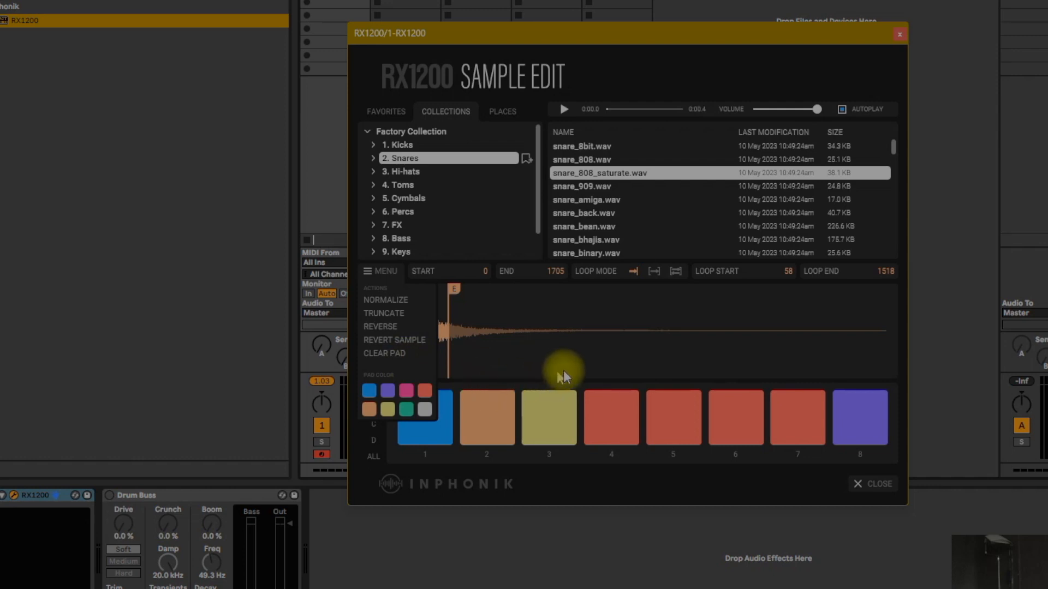
left_click(427, 406)
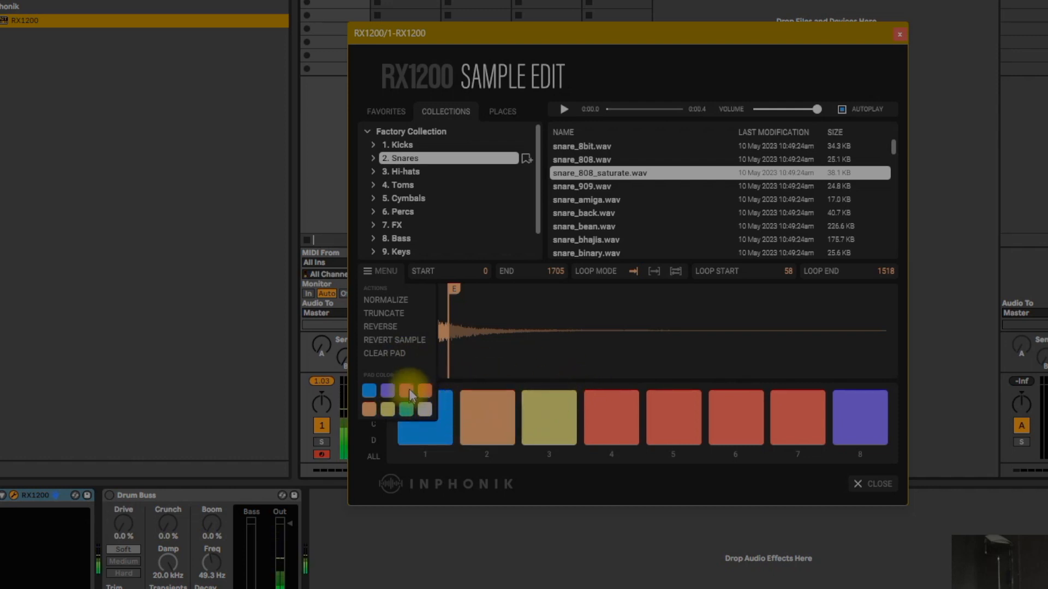
left_click(424, 391)
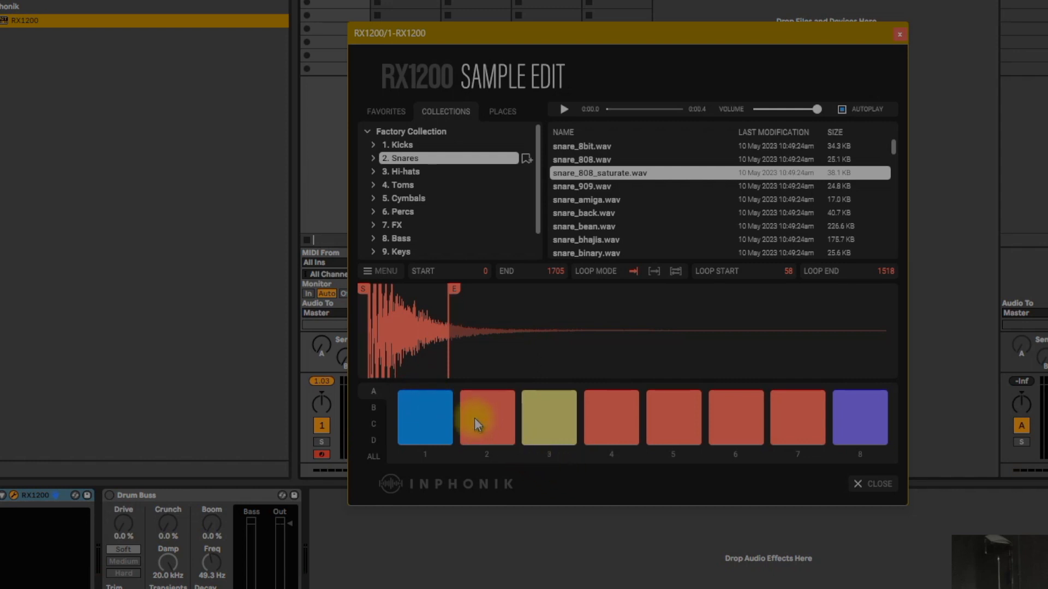
left_click(381, 273)
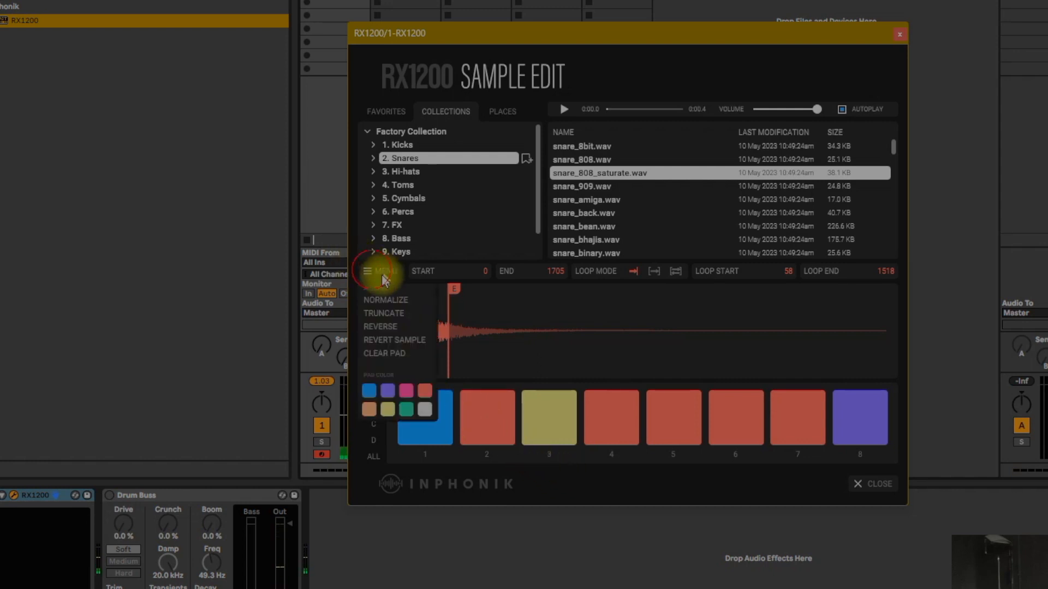
left_click(406, 410)
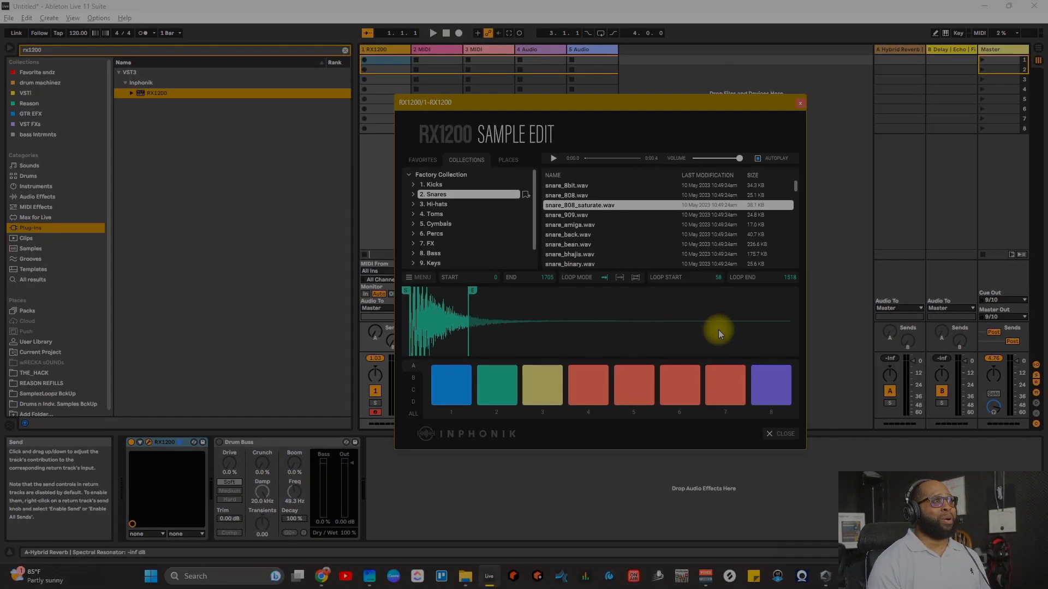
Close Sample Edit and show all contents of the Drums n Indv. Samples BckUp folder in Live's browser with the search cleared
left_click(771, 434)
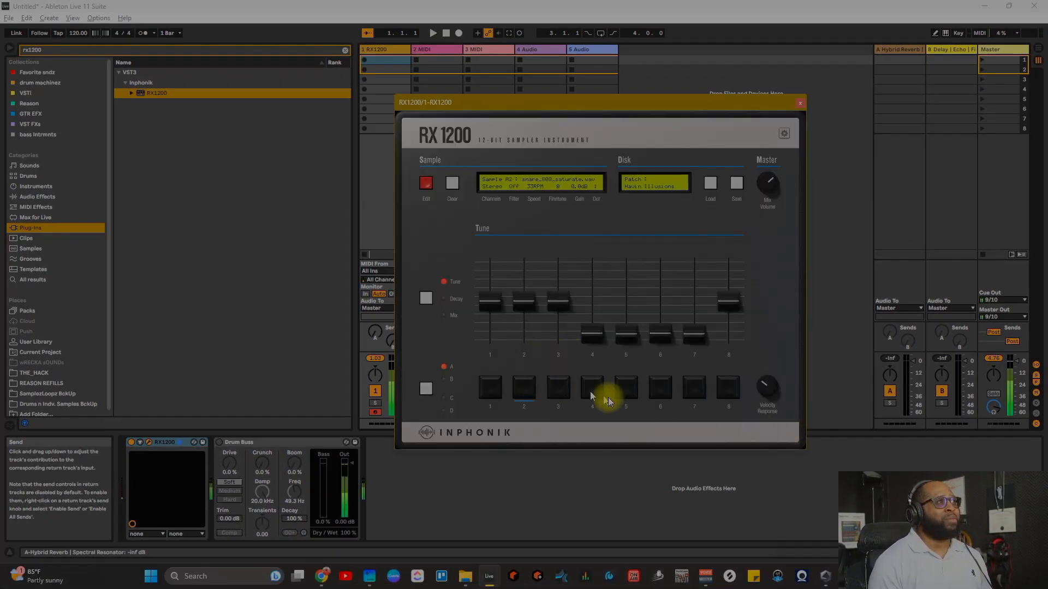
left_click(44, 404)
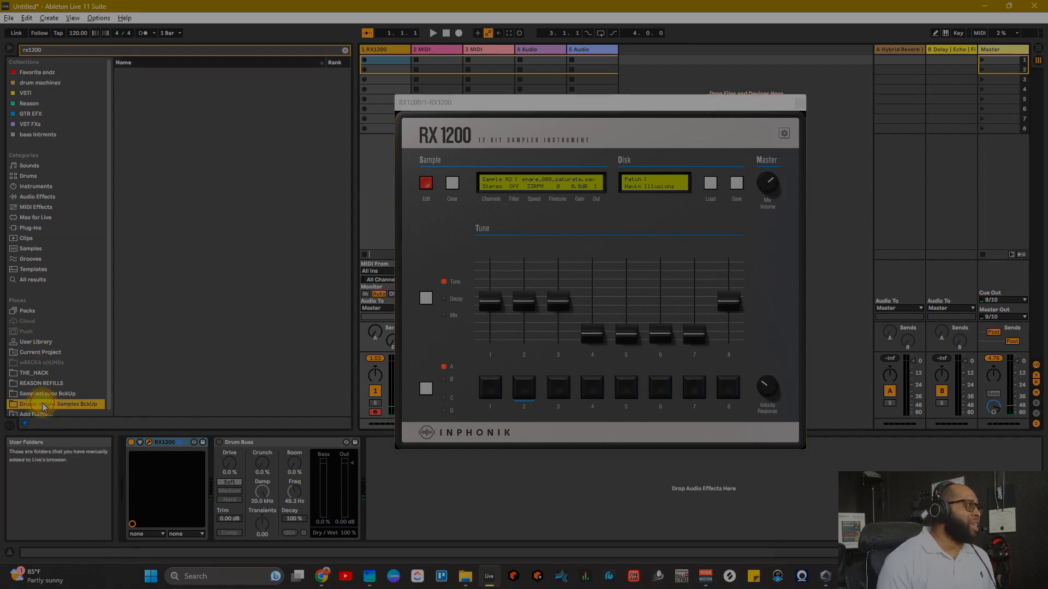
left_click(346, 50)
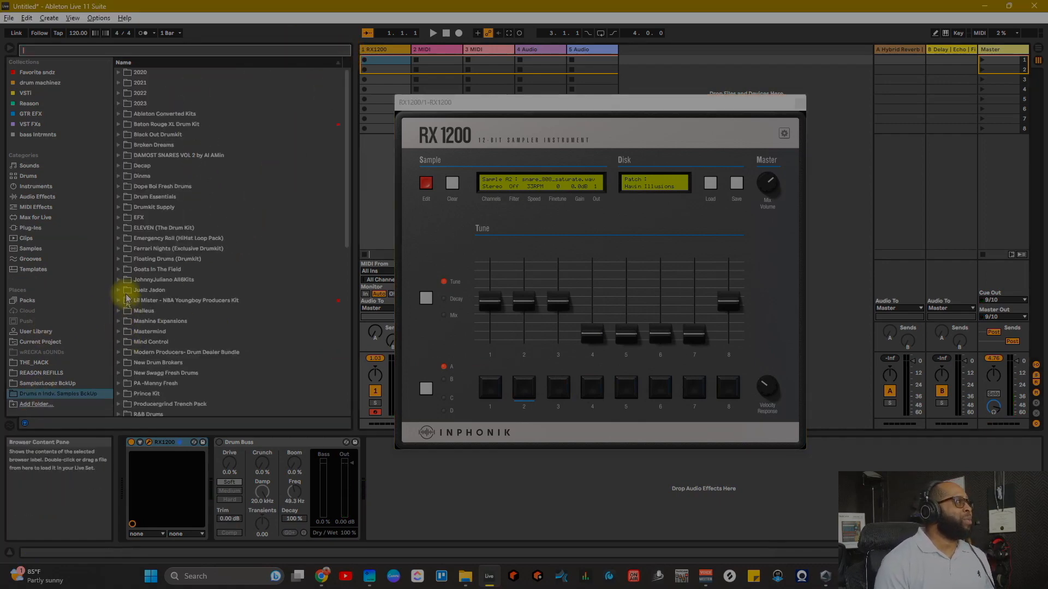
Expand the Juelz Jadon folder through both nested Fat_Snares folders to the contents of SD_Live
left_click(120, 290)
left_click(127, 332)
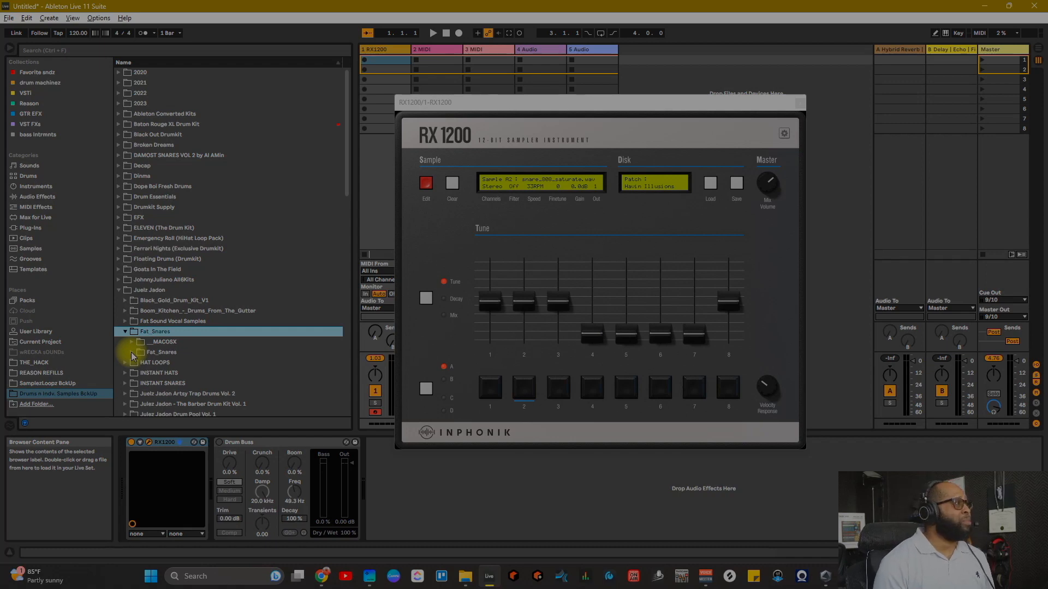
left_click(132, 353)
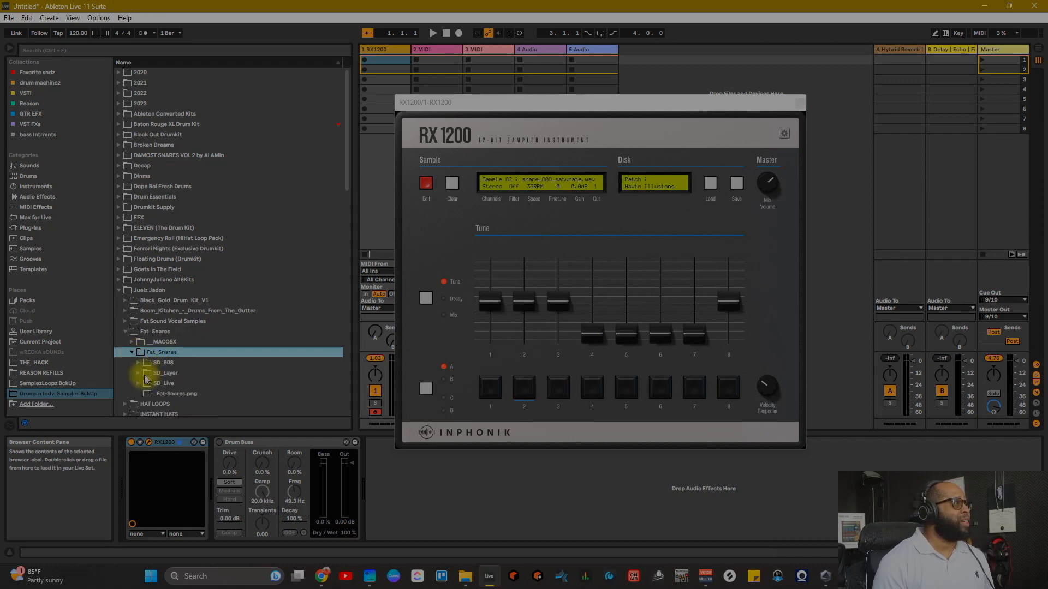
left_click(139, 384)
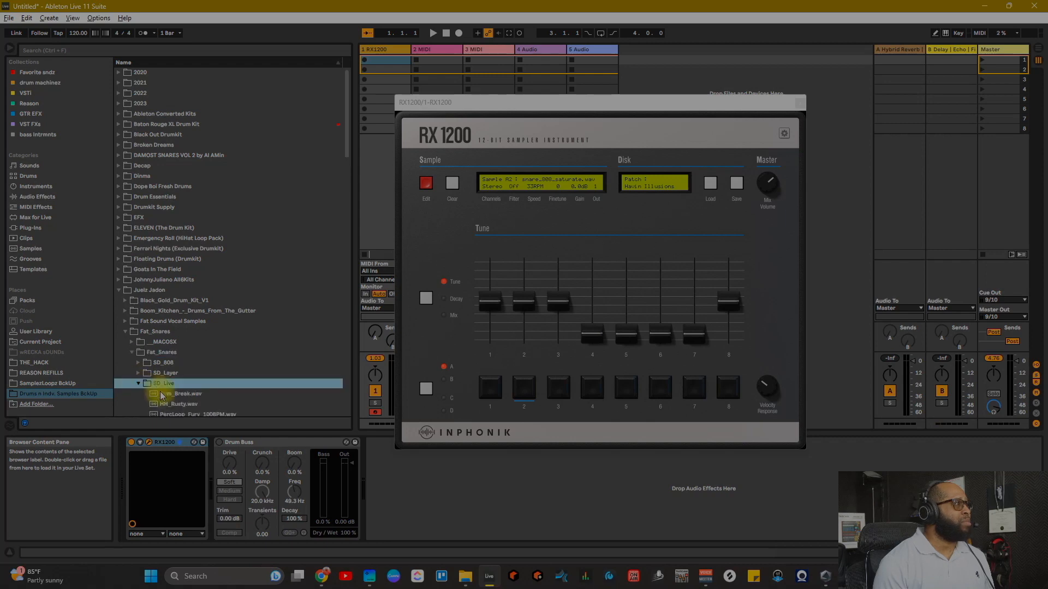
Audition HH_Rusty.wav, SD_Backhand.wav and SD_Bang.wav from the SD_Live folder
left_click(169, 405)
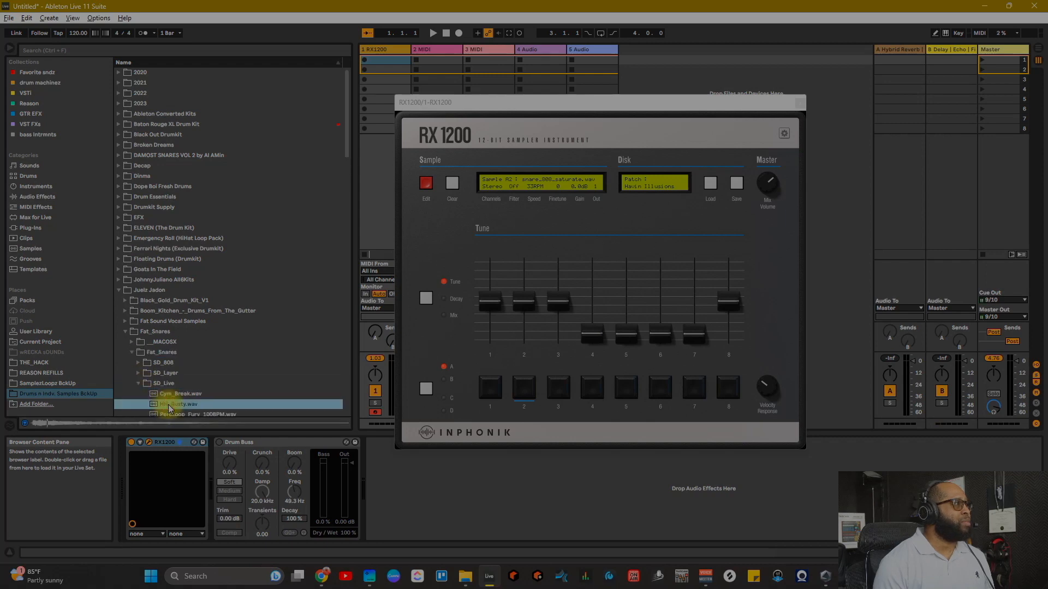
scroll(172, 398, "down", 5)
left_click(172, 342)
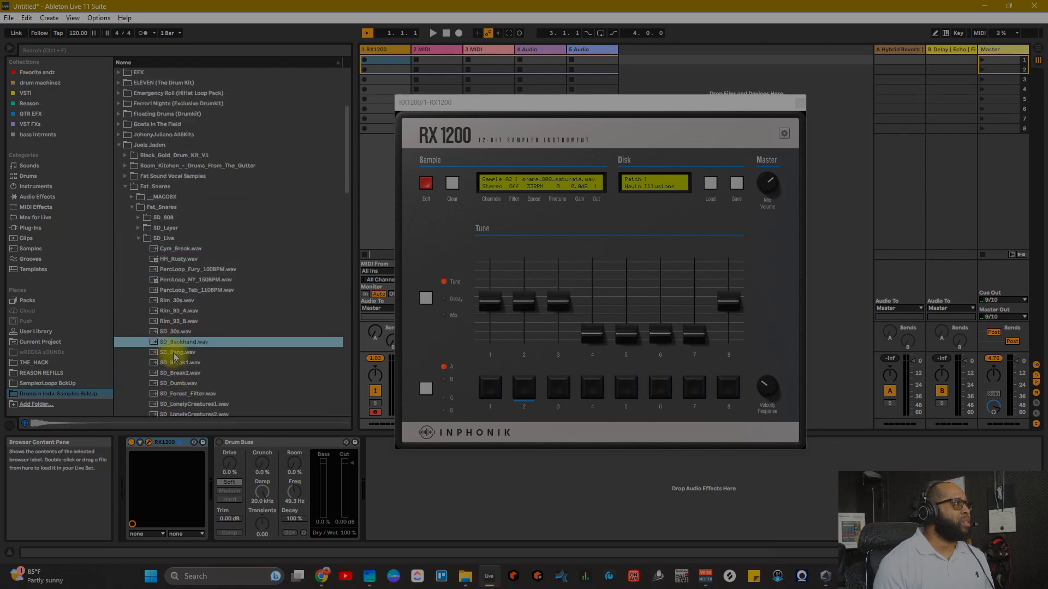
left_click(175, 353)
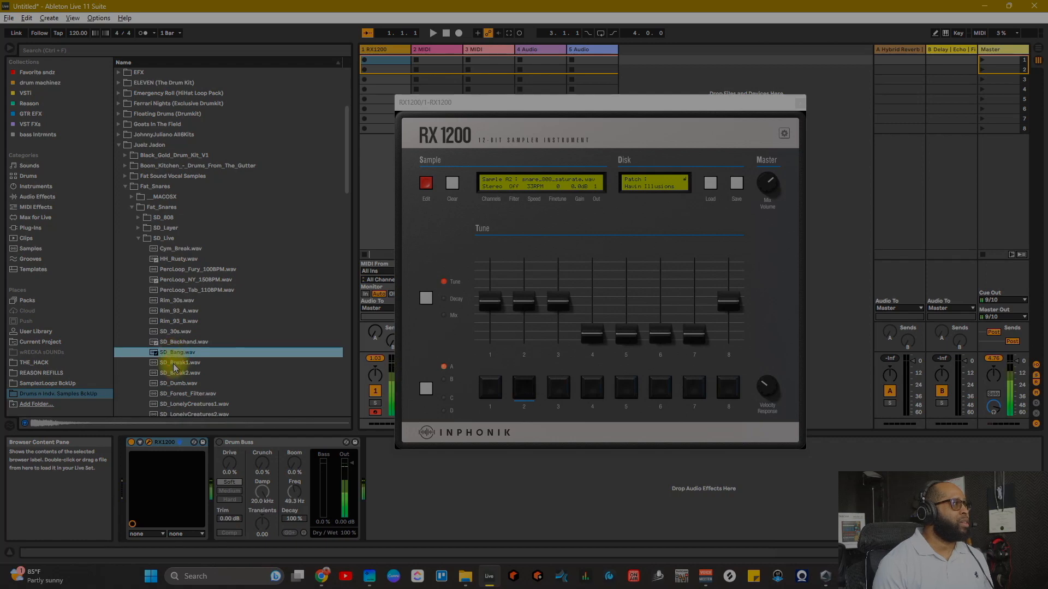
Load SD_Bang.wav from Live's browser onto pad 2 of bank A and play the pad
left_click_drag(175, 366, 523, 388)
left_click(522, 389)
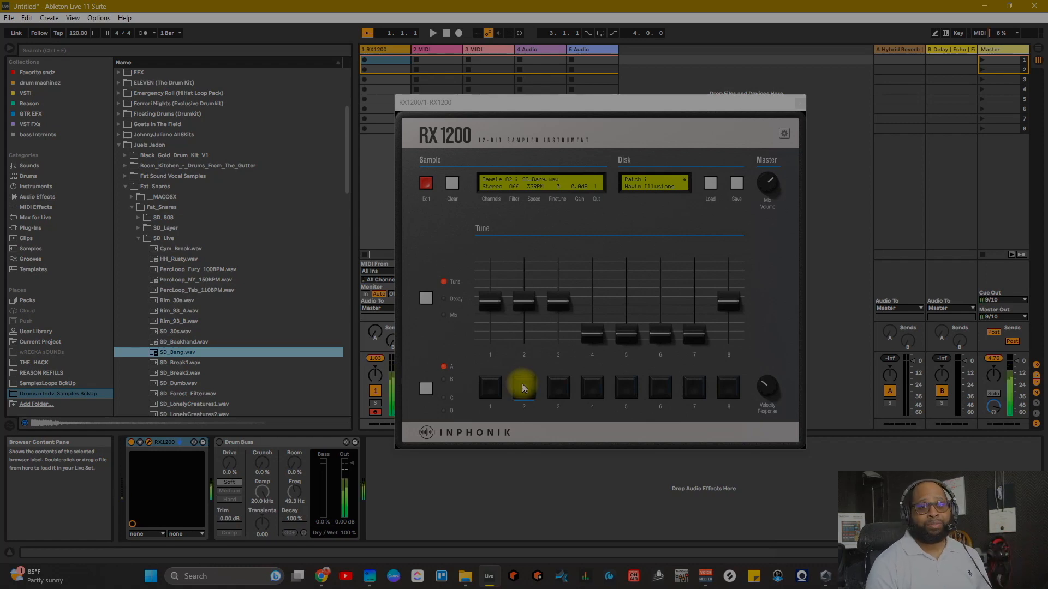
left_click(523, 389)
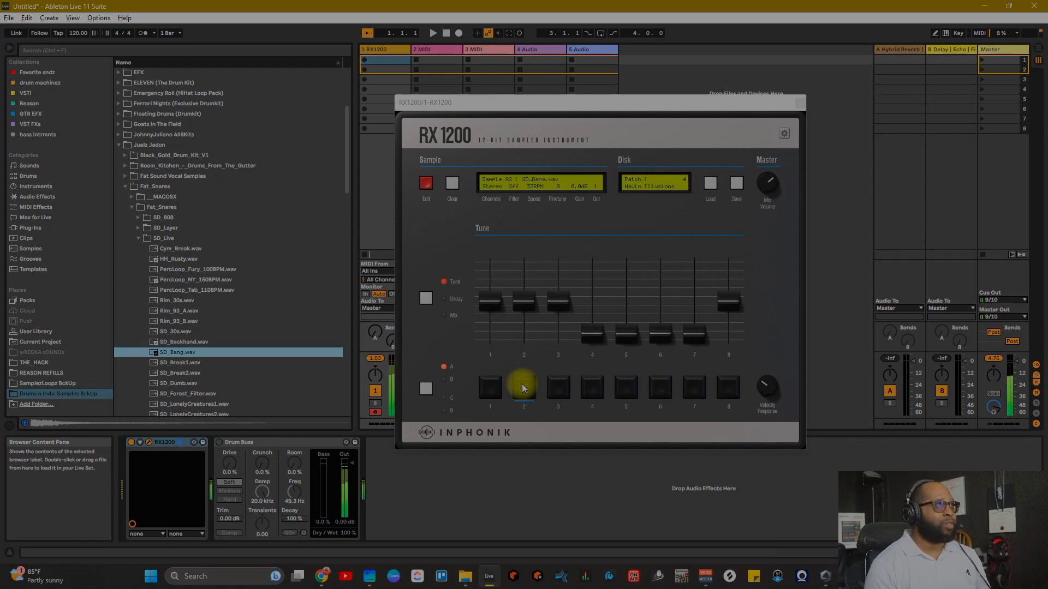
left_click(523, 389)
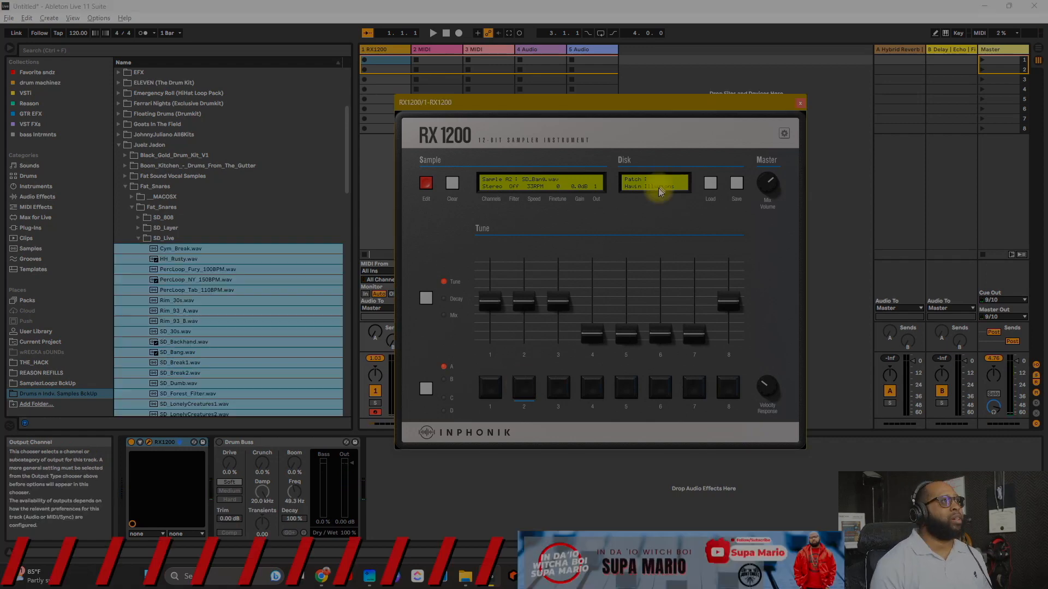
Reload Patch 1 to bring back its original samples and check pad 2's waveform in Sample Edit, closing the view again
left_click(653, 188)
double_click(522, 172)
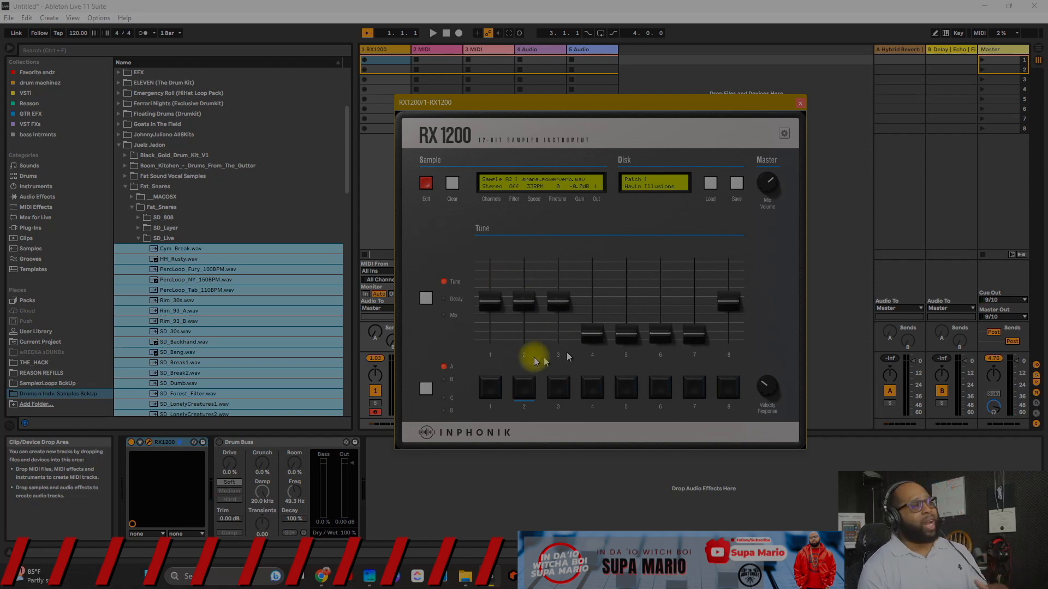
left_click(432, 179)
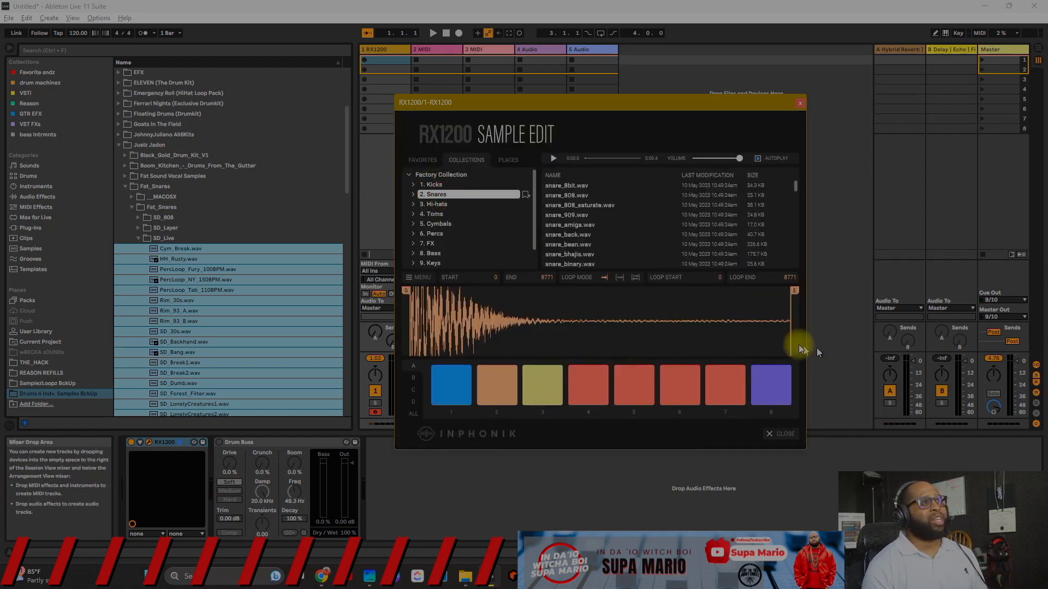
left_click(777, 433)
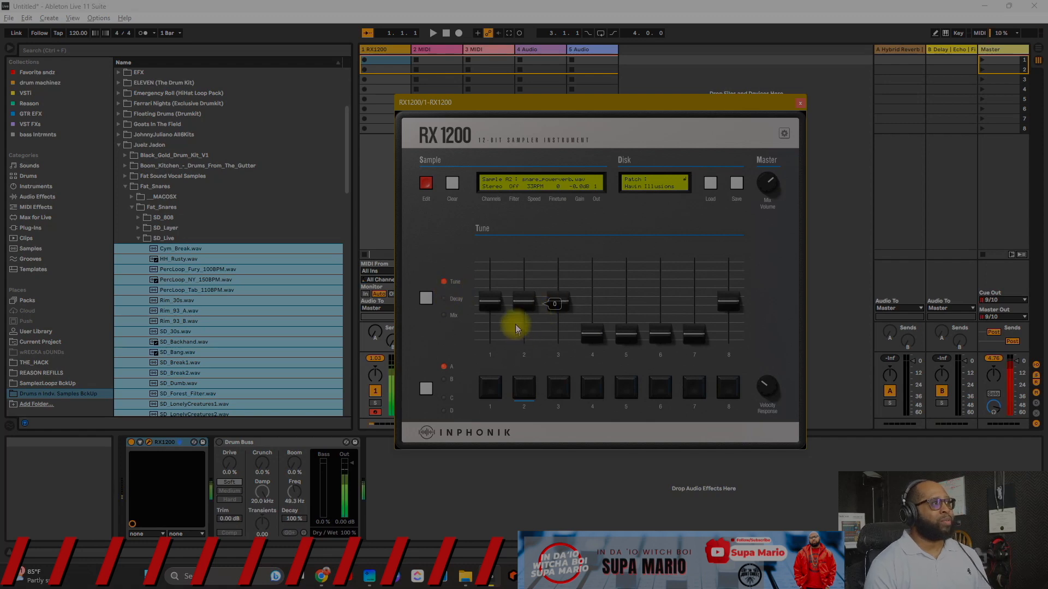
Try pad 2's Tune slider, switch the sliders to Decay and lower pad 2's decay almost to the minimum
mouse_move(515, 320)
left_mouse_down()
mouse_move(528, 301)
mouse_move(534, 330)
mouse_move(522, 276)
mouse_move(529, 304)
mouse_move(538, 277)
mouse_move(525, 271)
mouse_move(549, 333)
mouse_move(510, 298)
mouse_move(524, 300)
mouse_move(496, 307)
mouse_move(504, 322)
mouse_move(489, 319)
mouse_move(520, 322)
left_mouse_up()
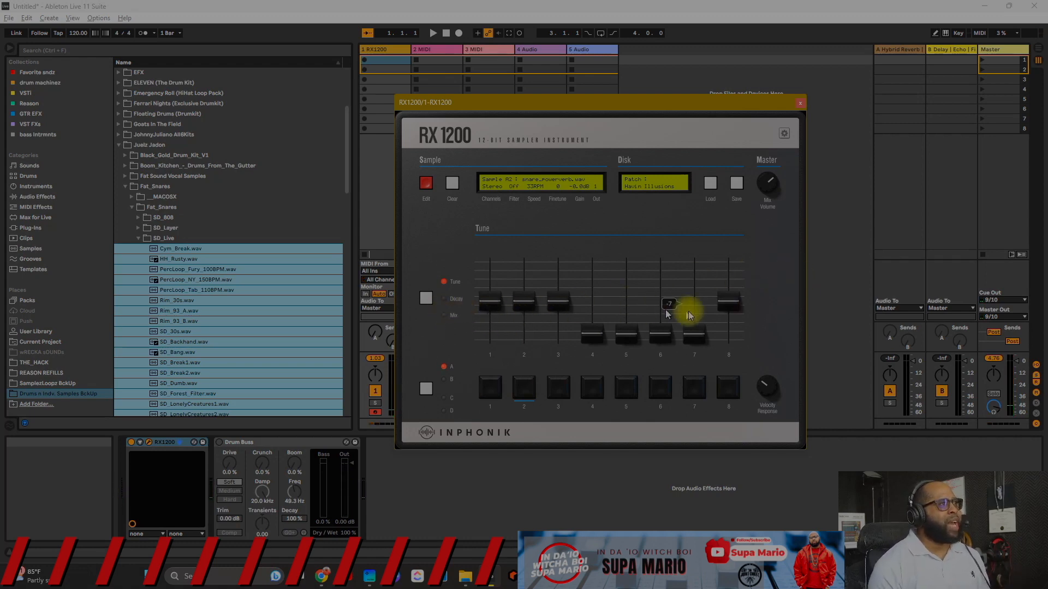
left_click(425, 298)
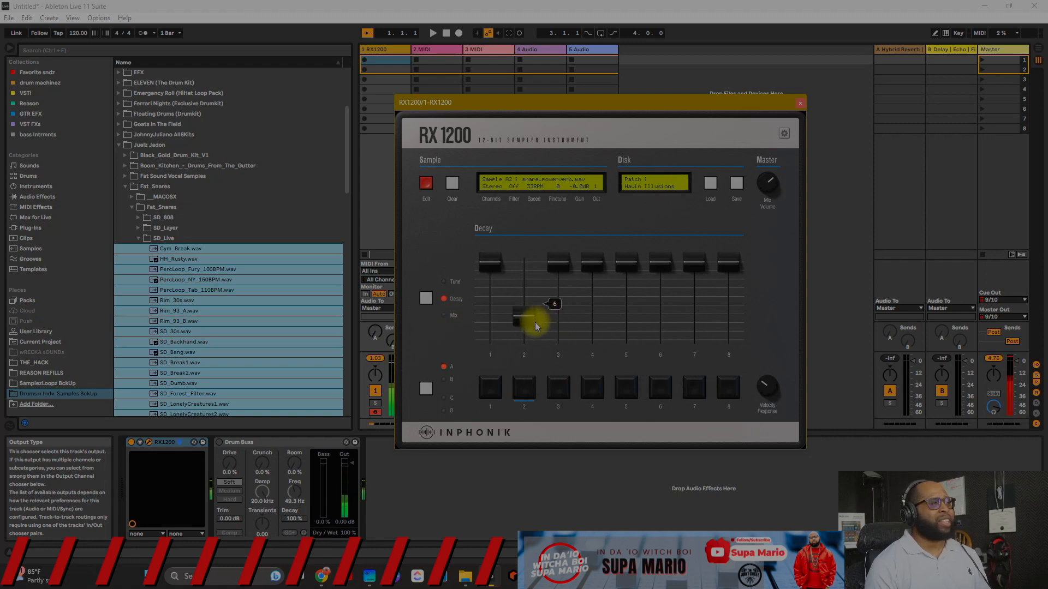
left_click_drag(531, 322, 525, 343)
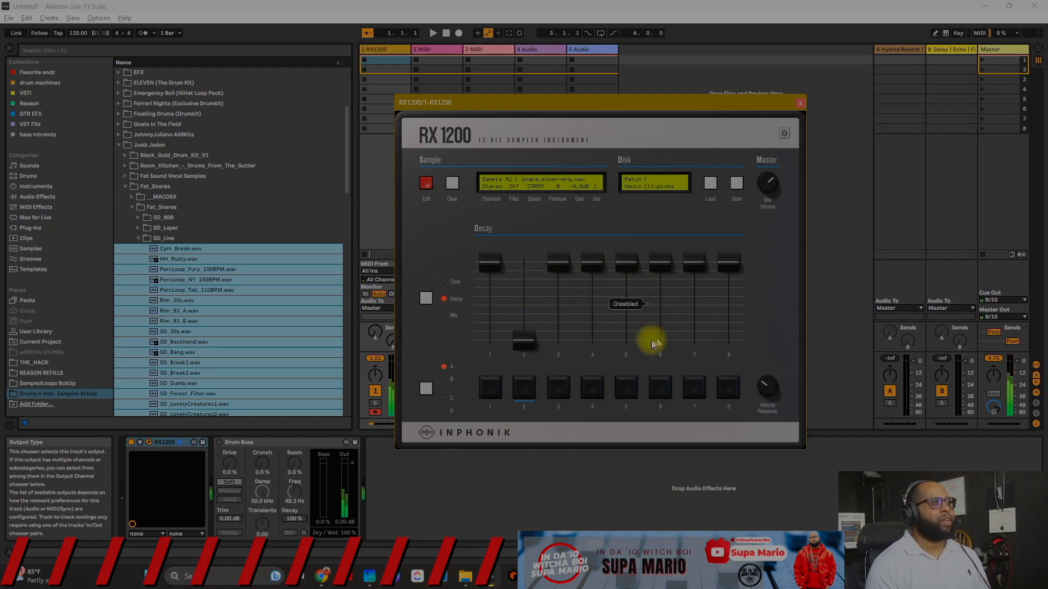
left_click_drag(625, 269, 602, 175)
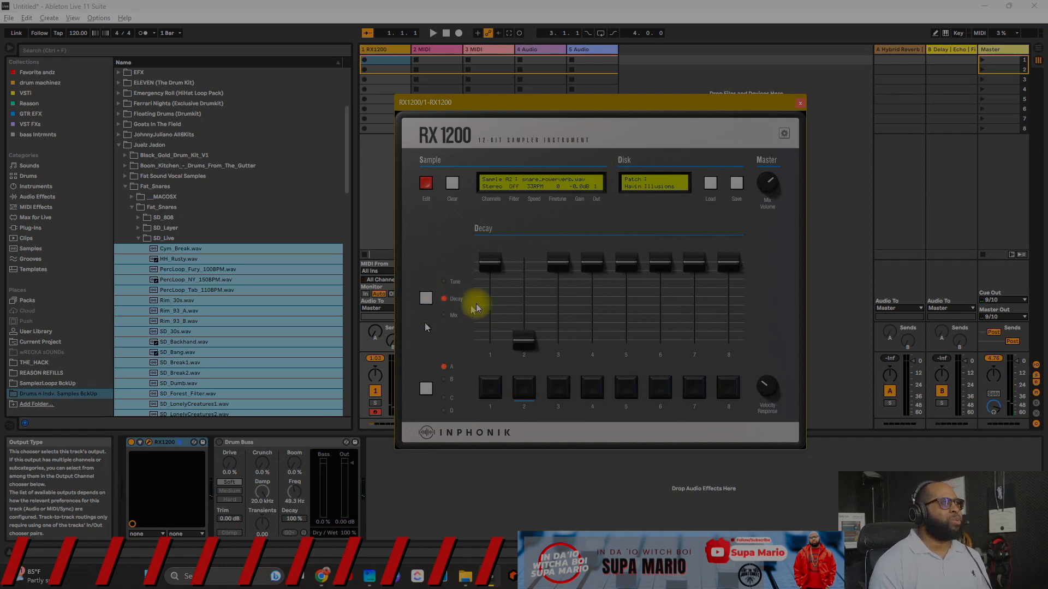
Switch the sliders to Mix, lower pad 2's level and set its pan to 16
left_click(426, 299)
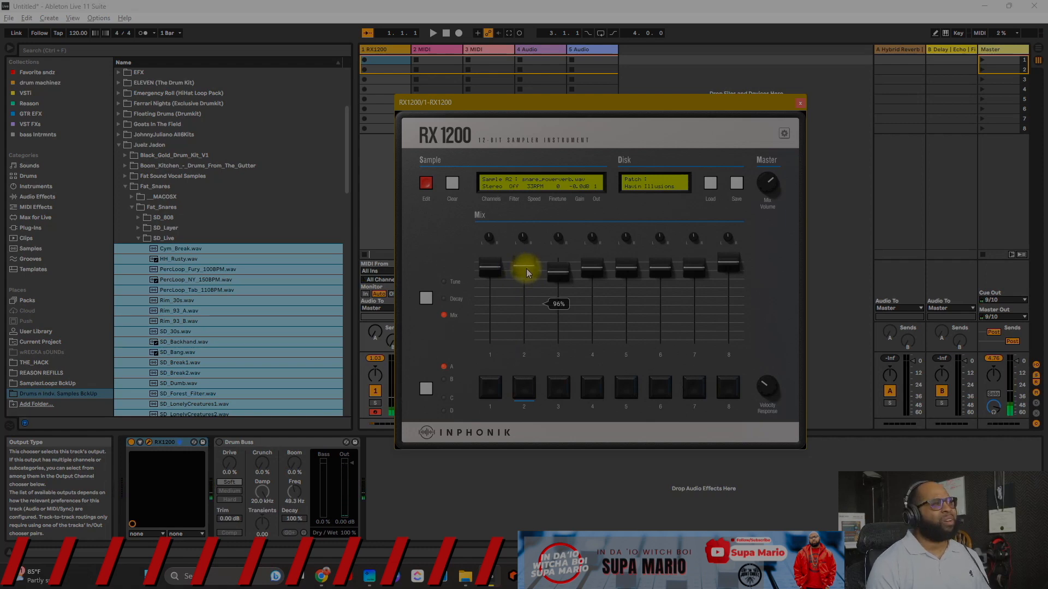
left_click_drag(528, 271, 538, 216)
mouse_move(527, 247)
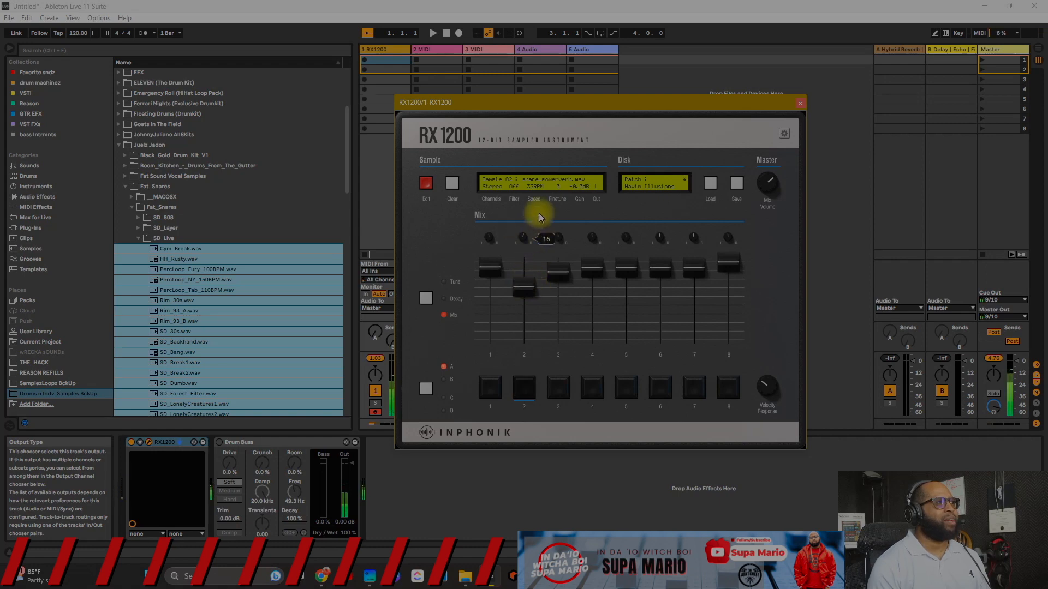
Re-center pad 2's pan, raise its mix level and lower pad 1's mix level slightly
left_click_drag(535, 173, 539, 185)
double_click(524, 236)
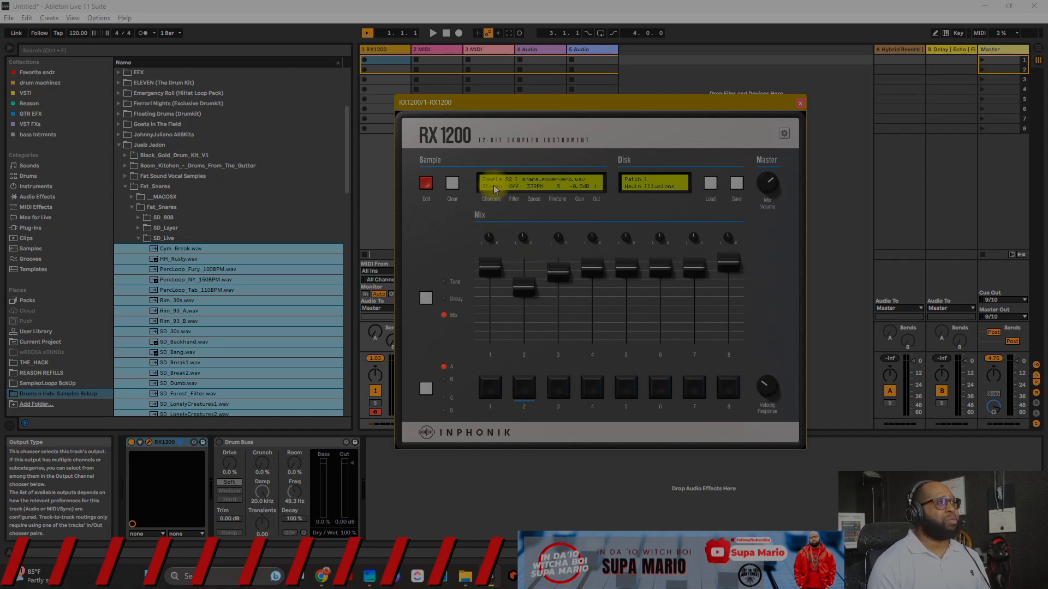
left_click(536, 271)
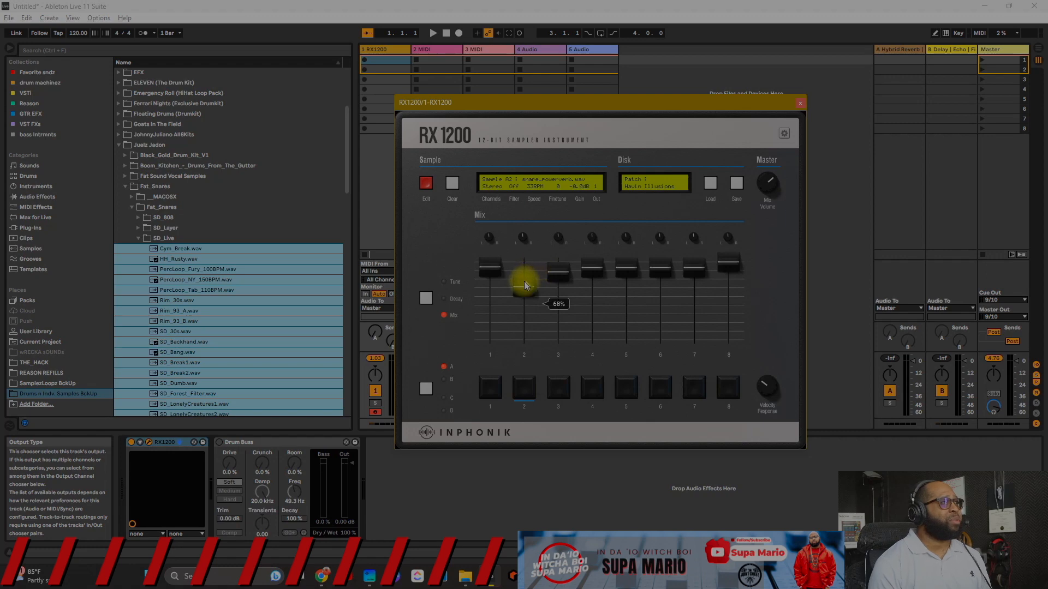
left_click_drag(522, 288, 491, 280)
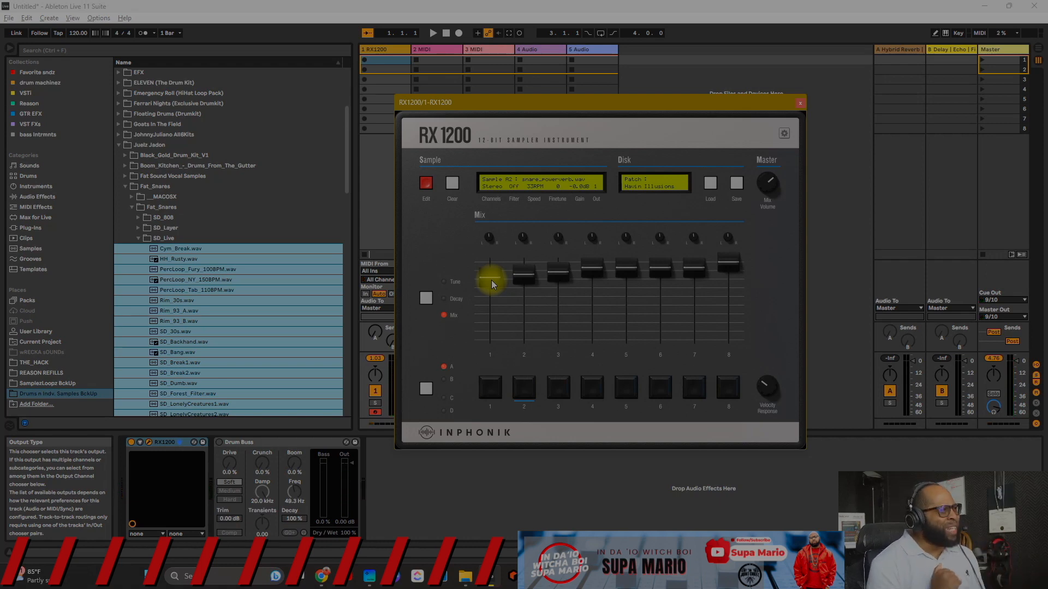
Cycle the sliders through Tune and Decay and back to Mix
left_click(424, 300)
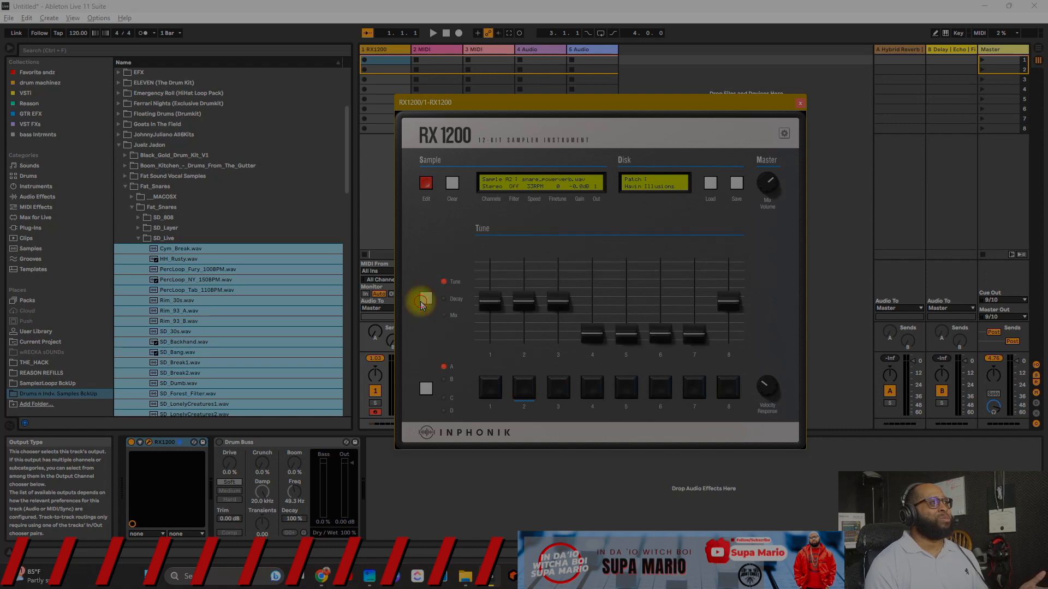
left_click(421, 303)
left_click(421, 303)
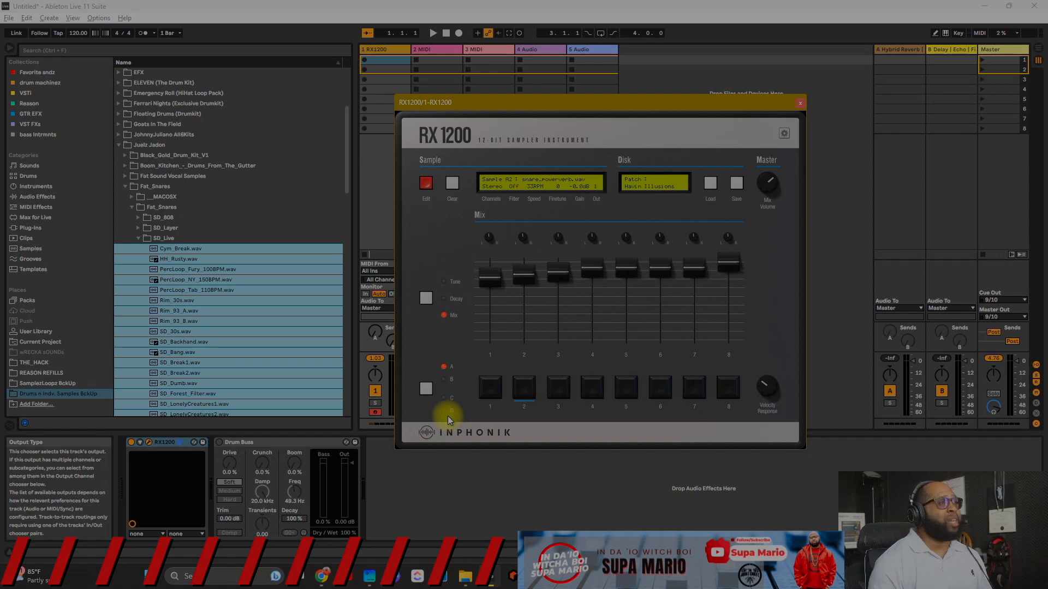
In the plug-in settings, try the Linear MIDI keyboard layout, return to Octave and set the display zoom to 150%
left_click(783, 134)
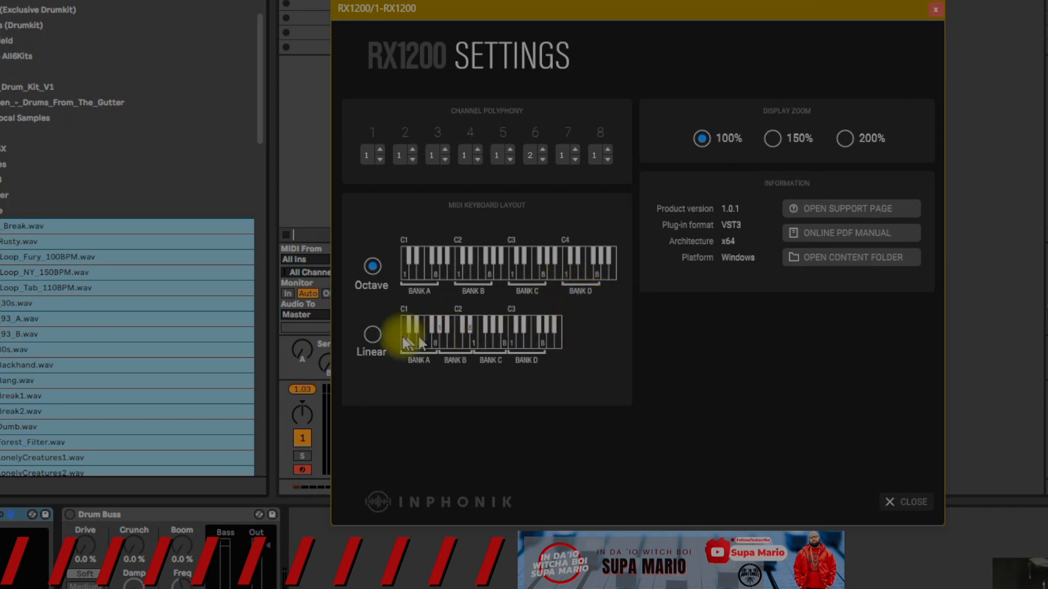
left_click(366, 343)
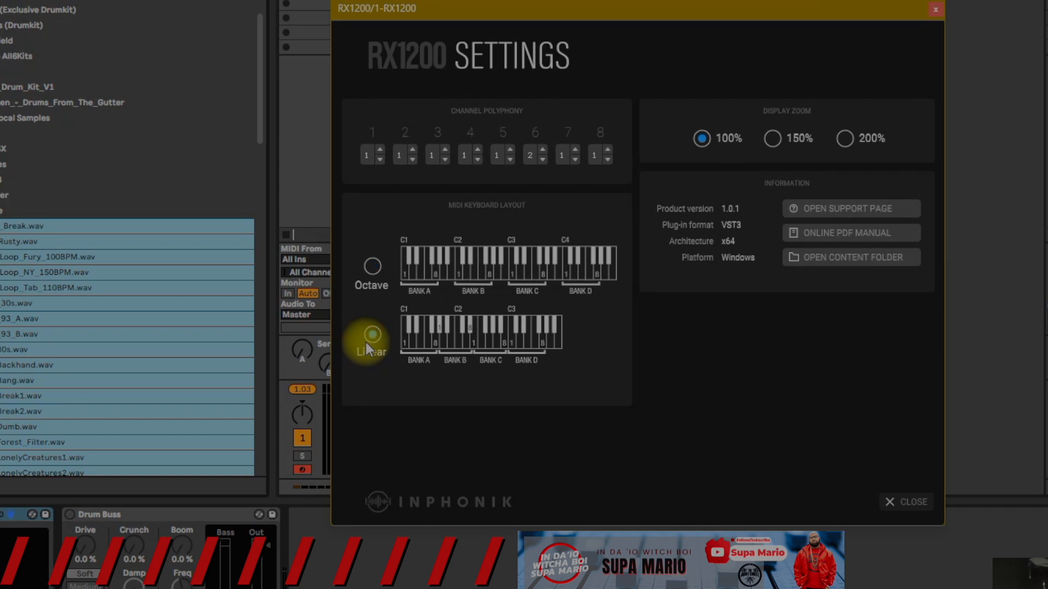
left_click(377, 268)
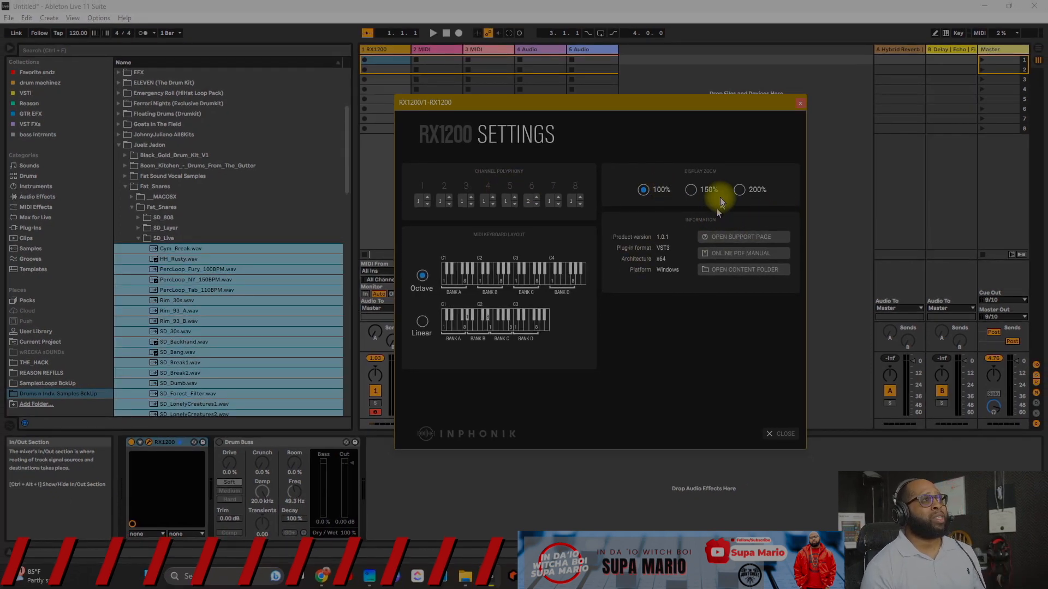
left_click(691, 189)
left_click_drag(741, 101, 581, 43)
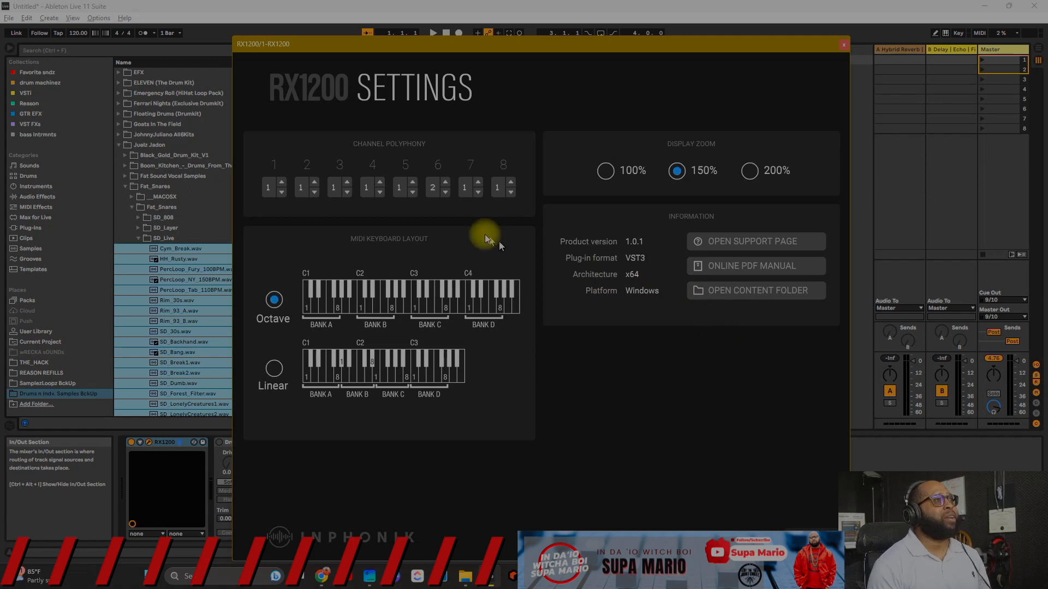
Open the RX1200 content folder from the settings, put it away and close the settings
left_click(782, 300)
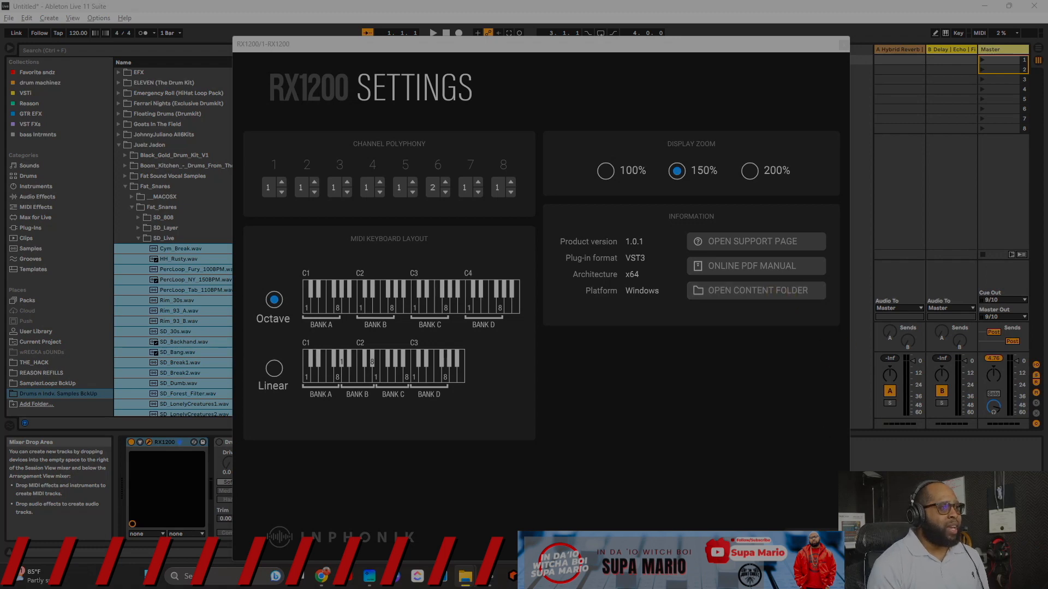
left_click_drag(546, 326, 495, 132)
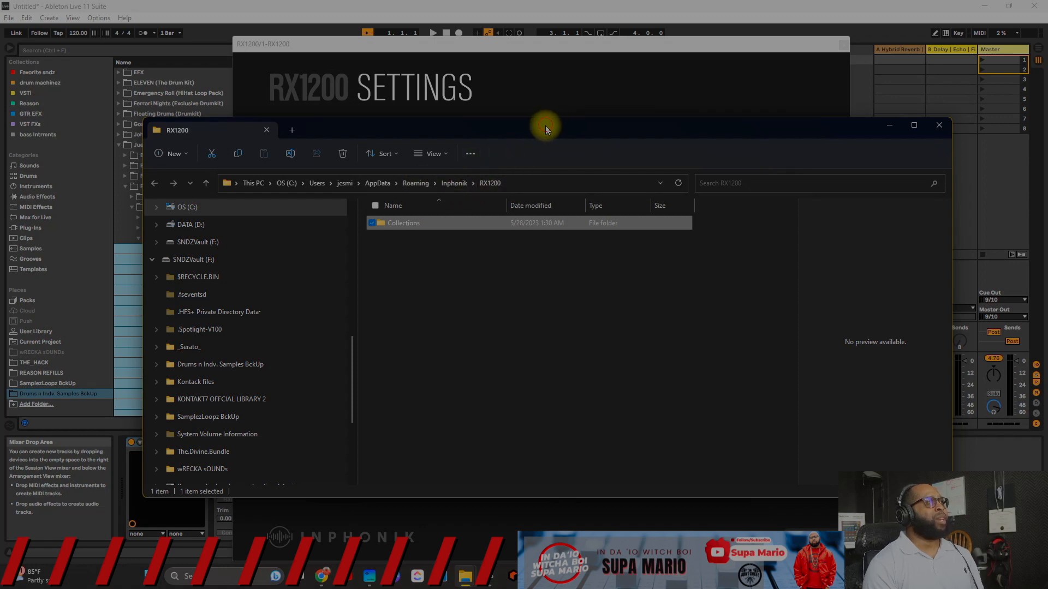
left_click_drag(546, 122, 587, 570)
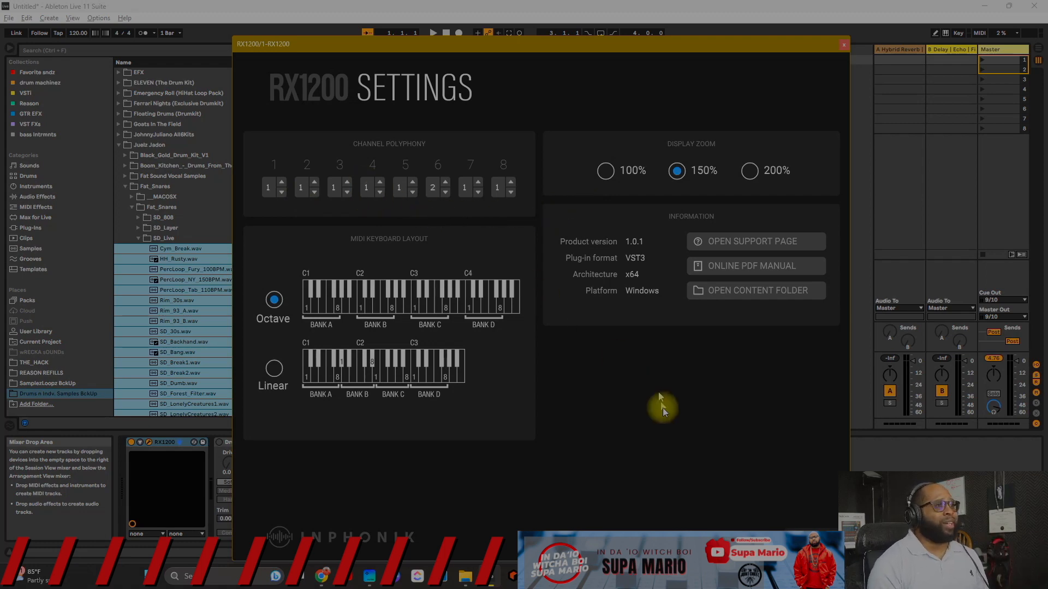
left_click(807, 534)
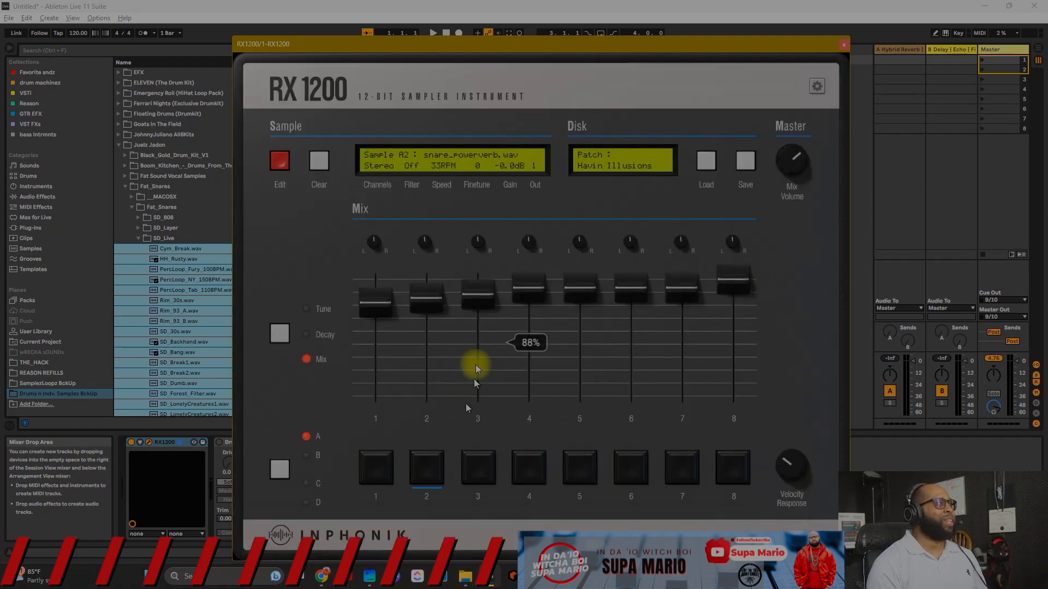
left_click_drag(529, 48, 494, 31)
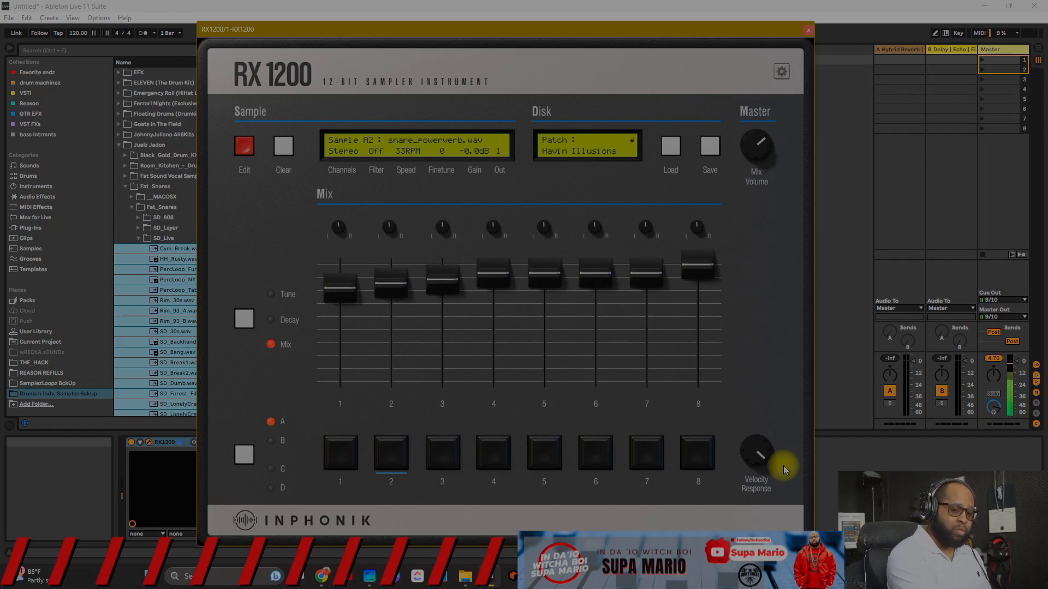
Turn Velocity Response down to its minimum and back up to its maximum
mouse_move(752, 464)
left_click_drag(752, 465, 752, 551)
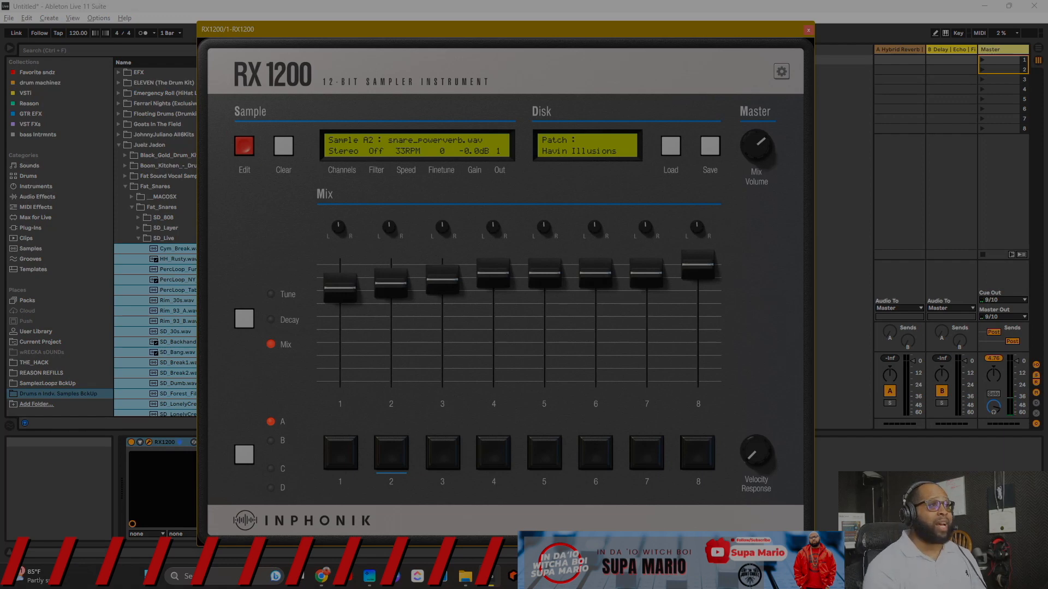
left_click_drag(754, 455, 804, 239)
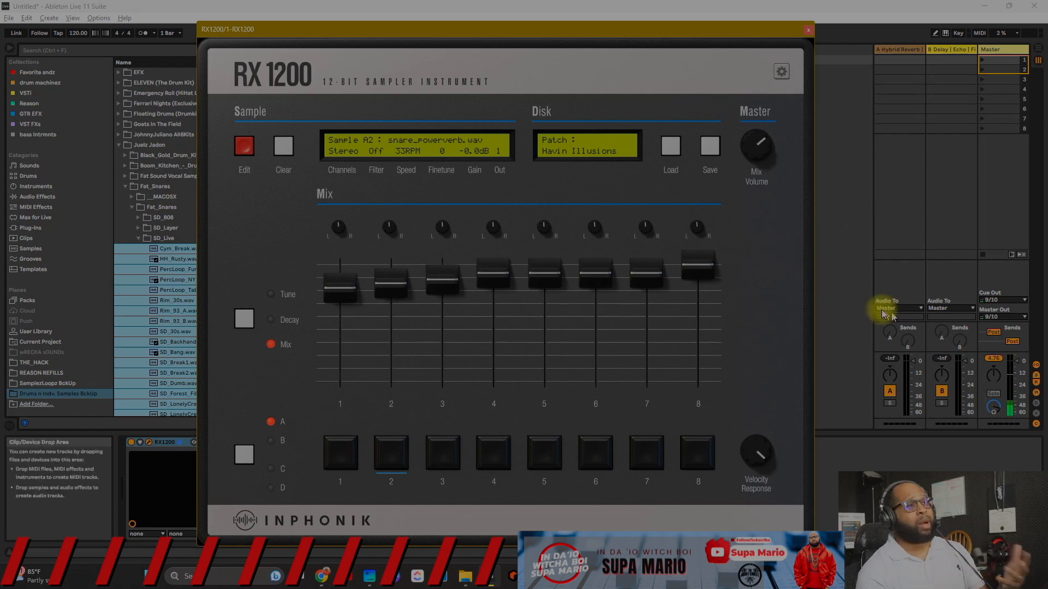
Switch through pad banks B and C and reload the Havin Illusions preset from the Factory Collection
left_click(248, 458)
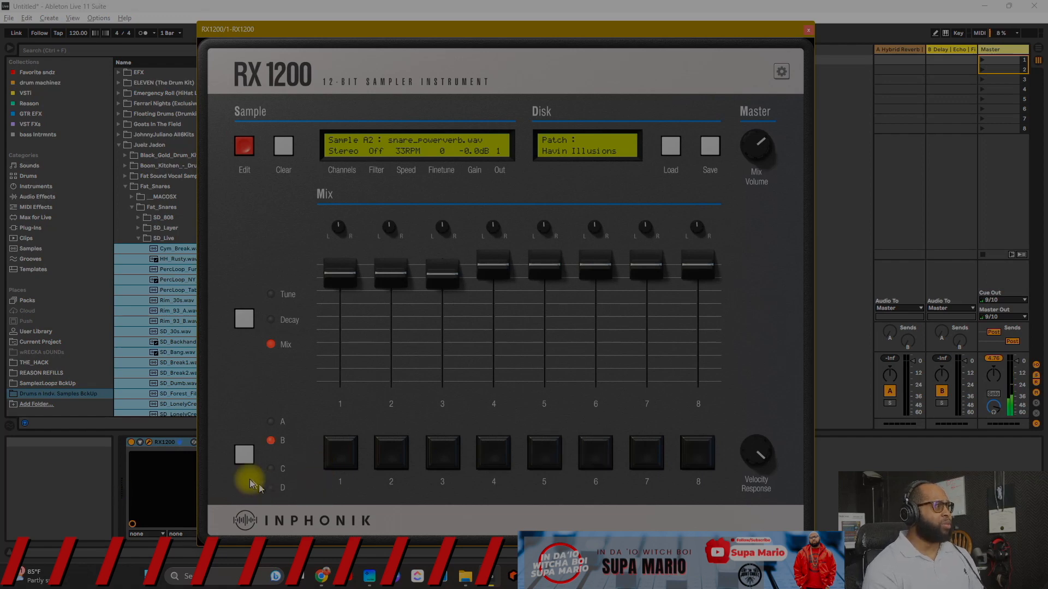
left_click(242, 455)
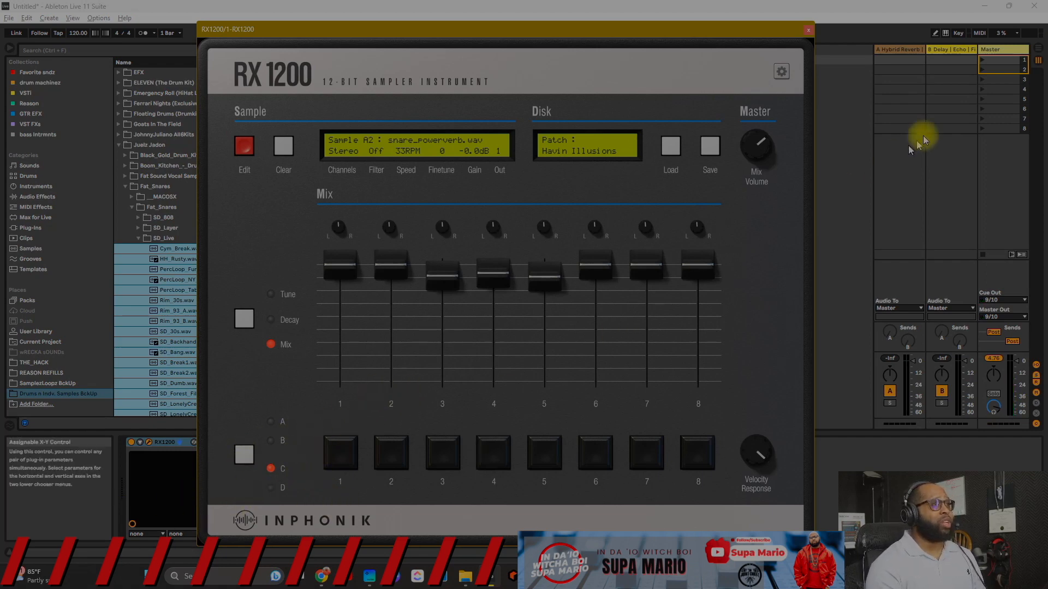
left_click(672, 145)
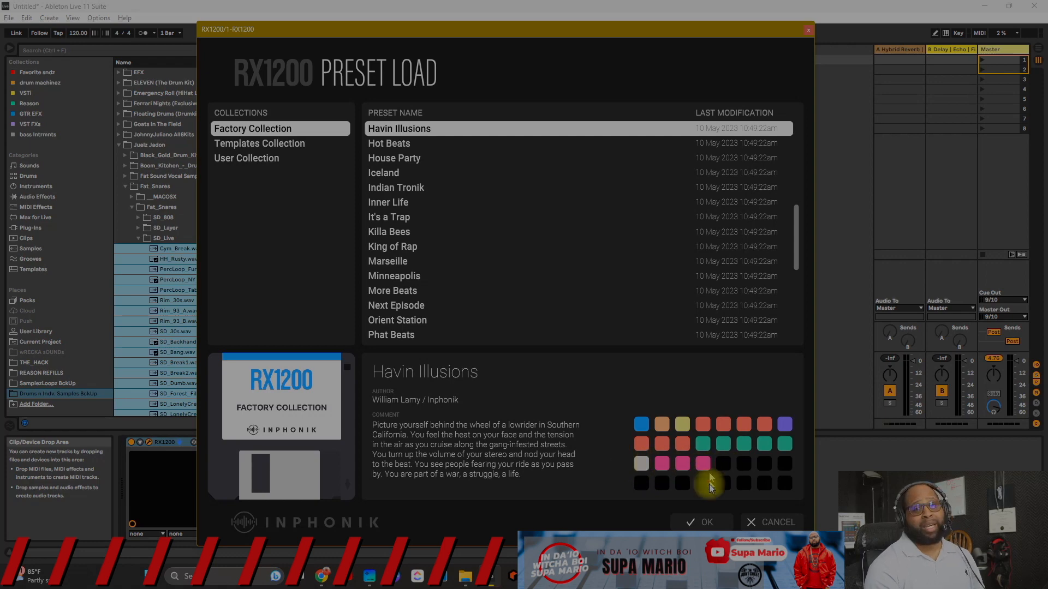
left_click(691, 525)
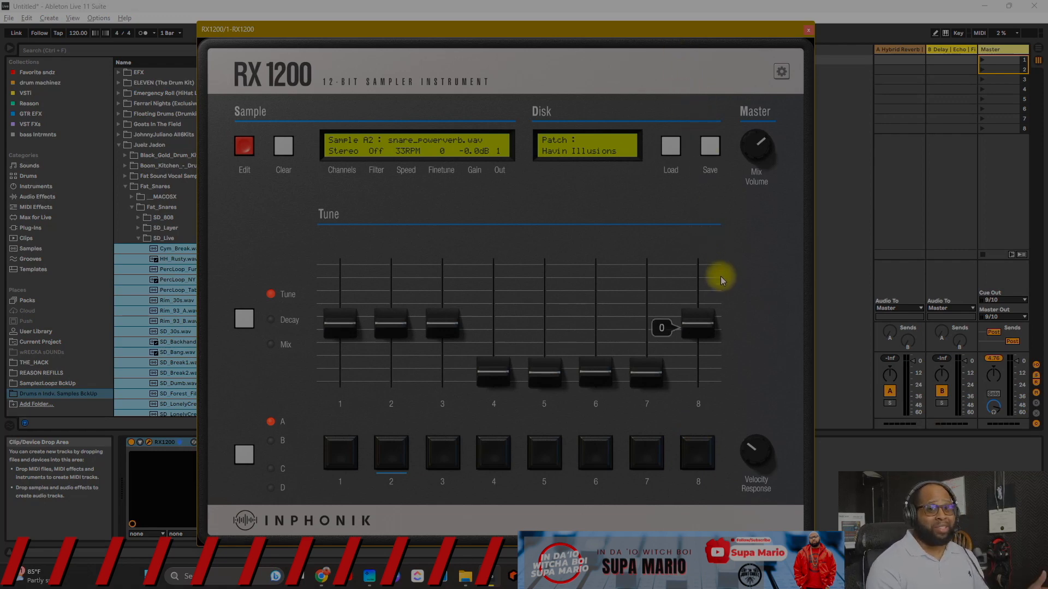
Play pad 4, switch the sliders to Mix and lower pad 4 to about 78% along with pads 5 and 6
mouse_move(452, 300)
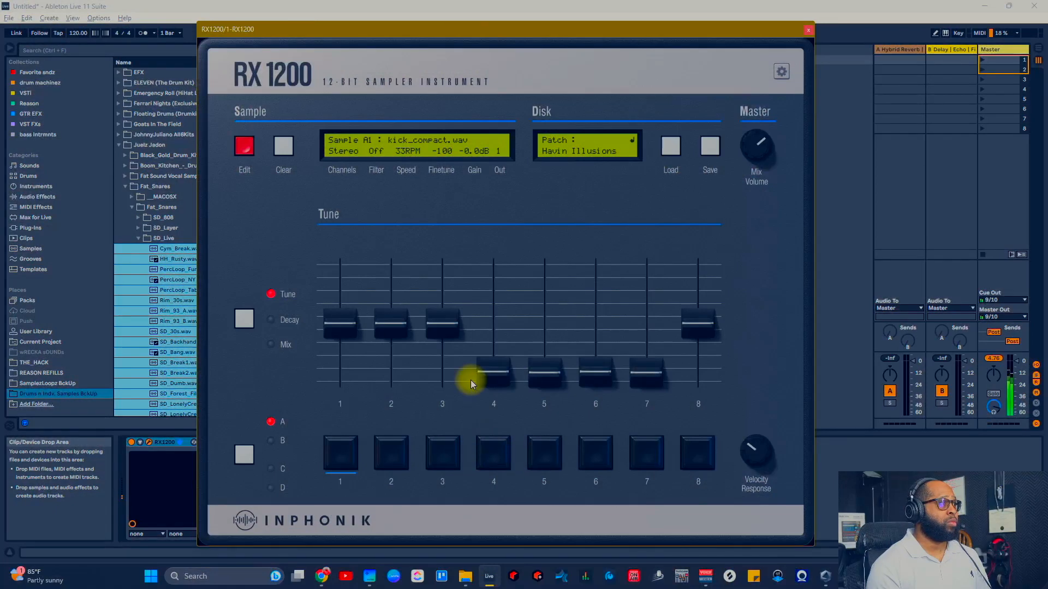
mouse_move(476, 385)
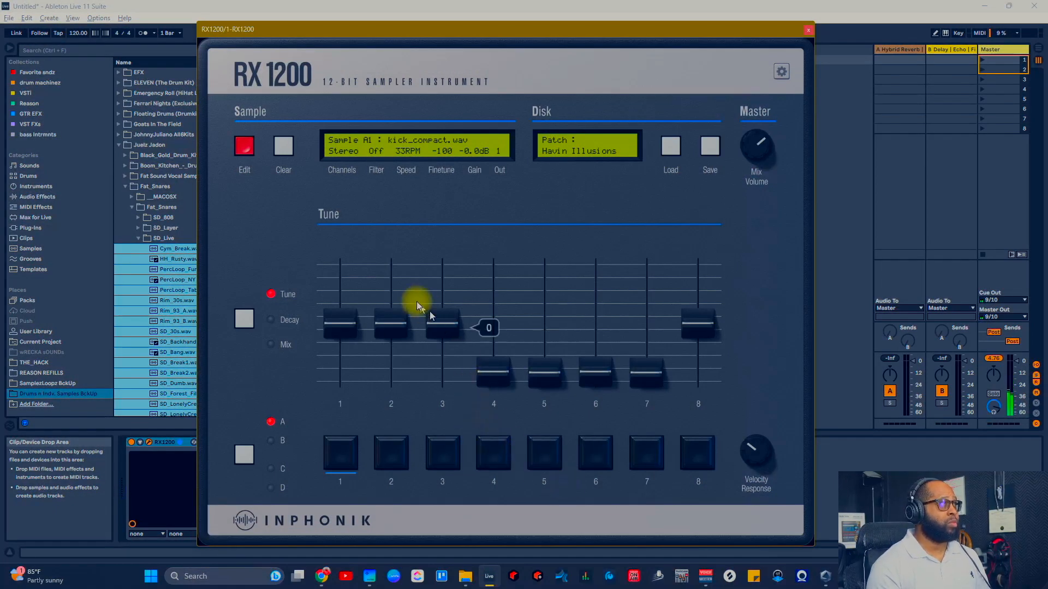
mouse_move(542, 356)
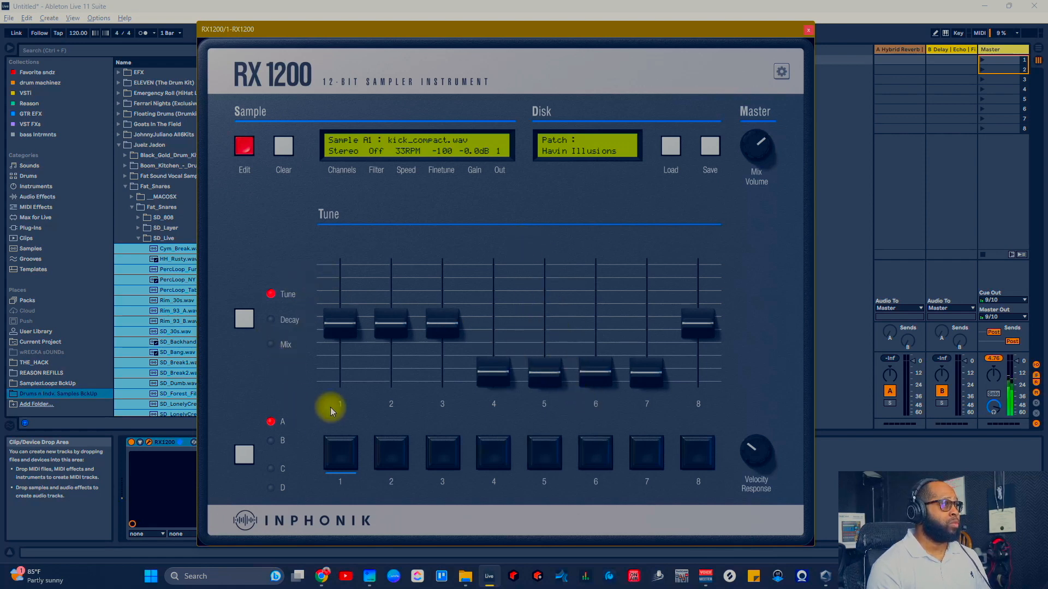
left_click(494, 453)
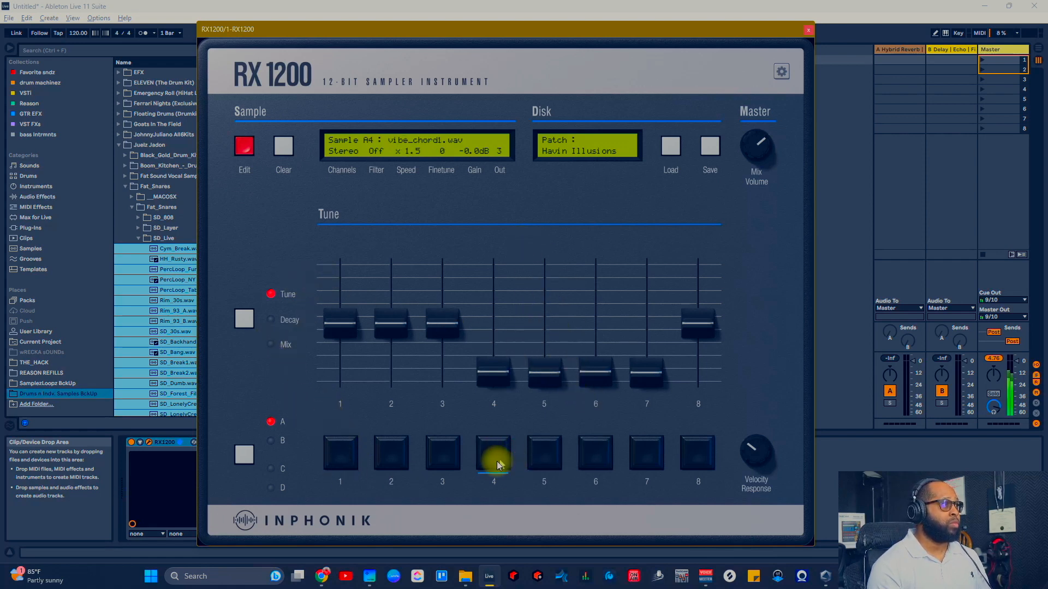
left_click(244, 319)
left_click(244, 319)
left_click_drag(492, 284, 546, 304)
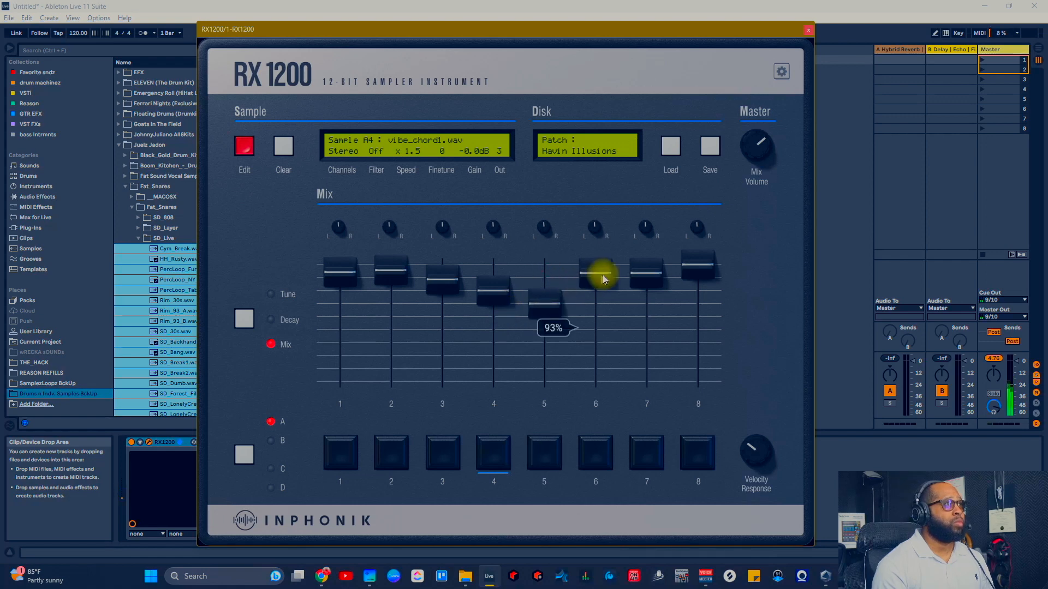
left_click_drag(597, 275, 595, 294)
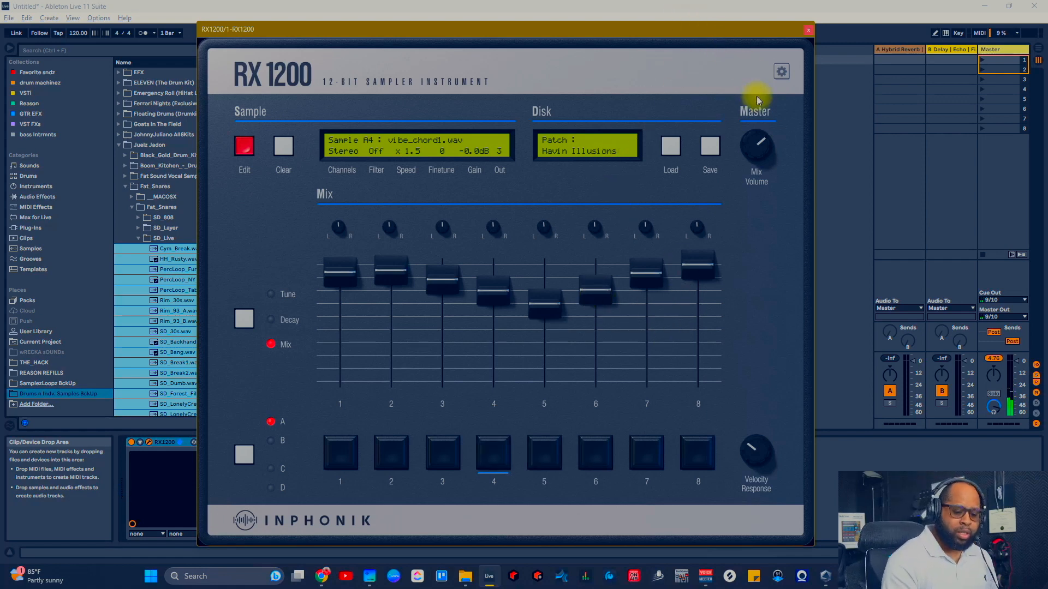
Move the plug-in window clear of the transport and tap in a project tempo of 157 BPM
left_click_drag(770, 36, 818, 75)
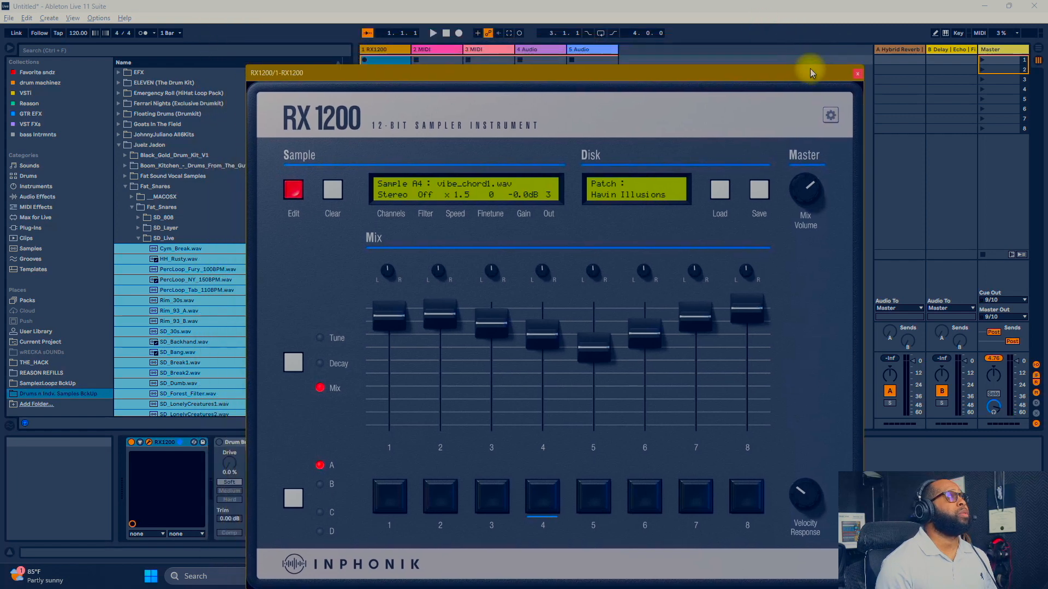
left_click(56, 34)
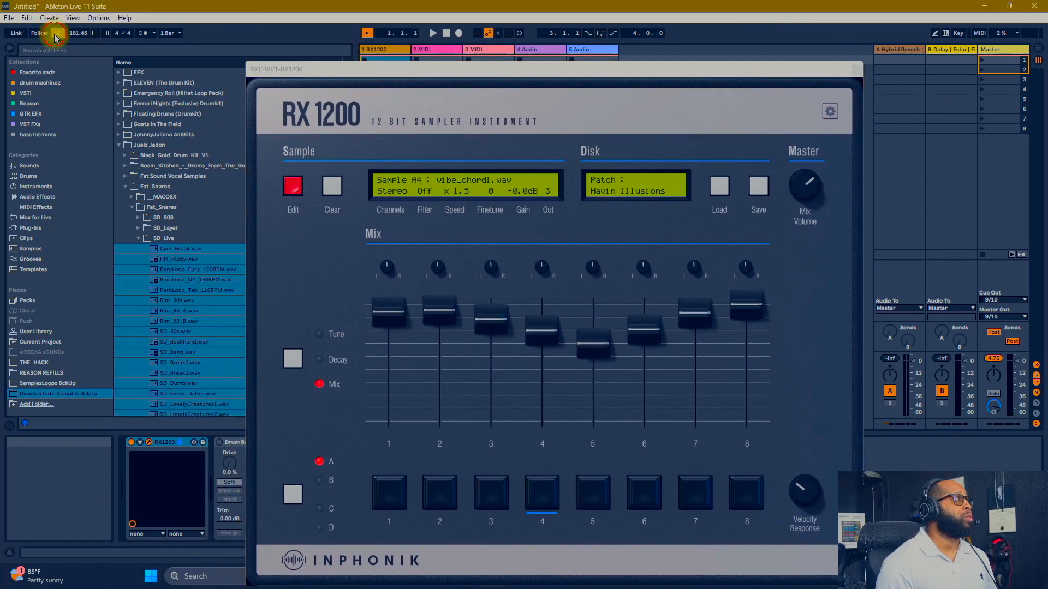
left_click(57, 34)
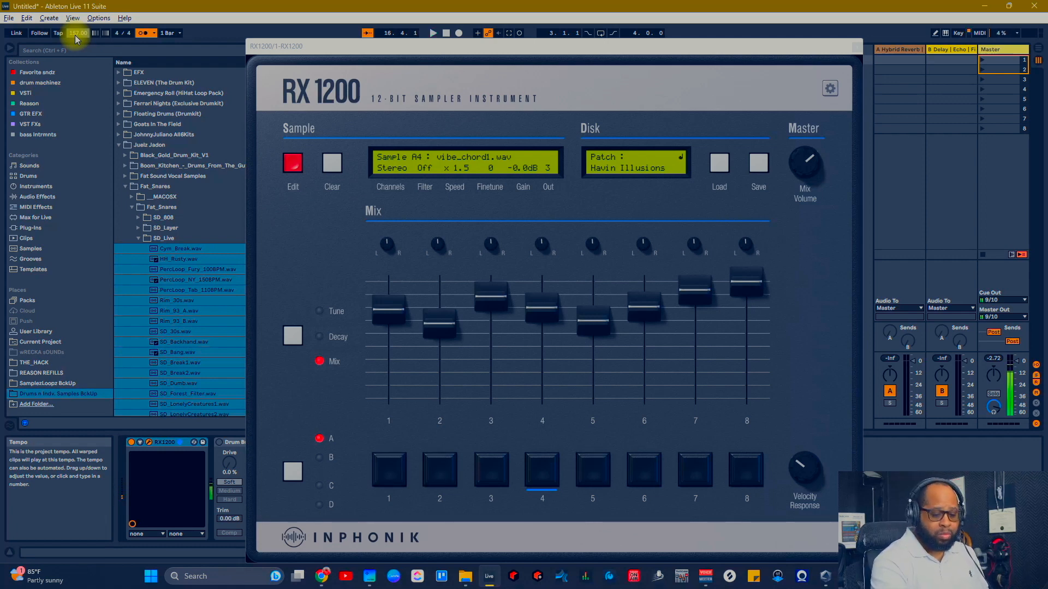
Turn off the metronome and try the Velocity Response knob during playback, leaving it at 33%
key("ctrl+shift+F9")
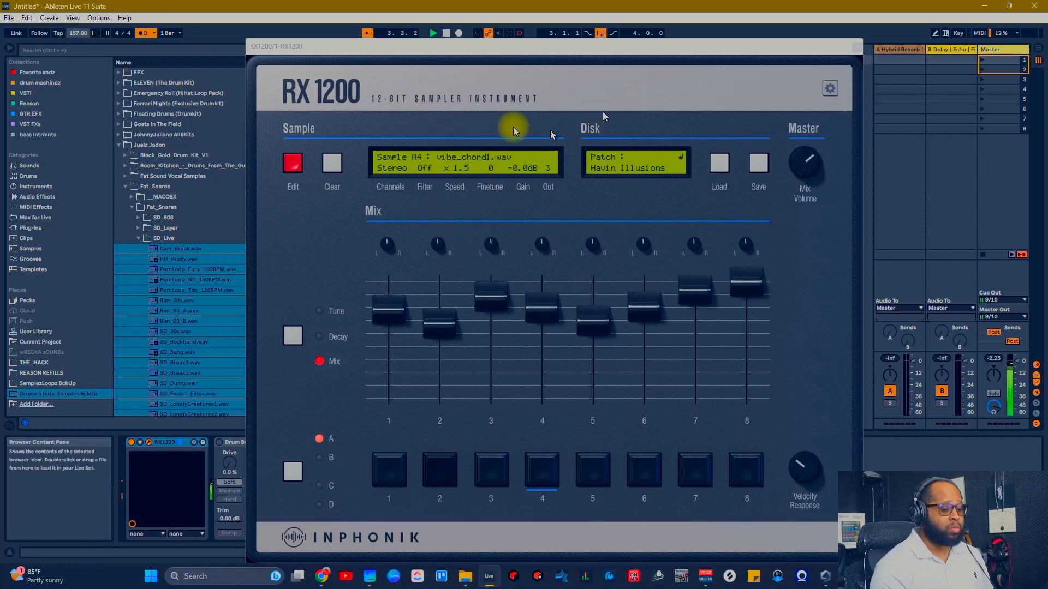
left_click(143, 34)
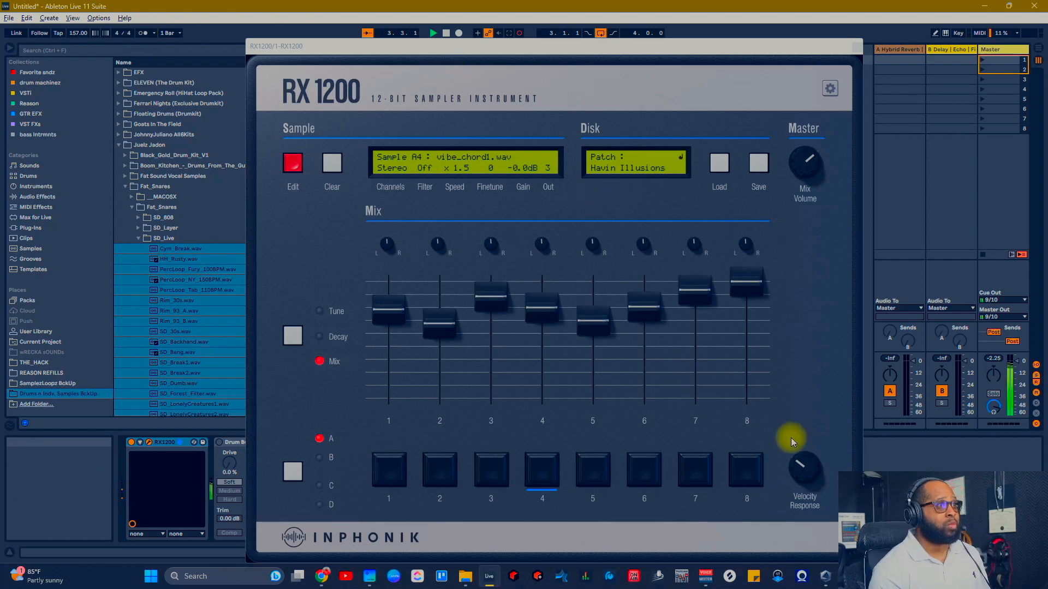
left_click_drag(805, 467, 802, 348)
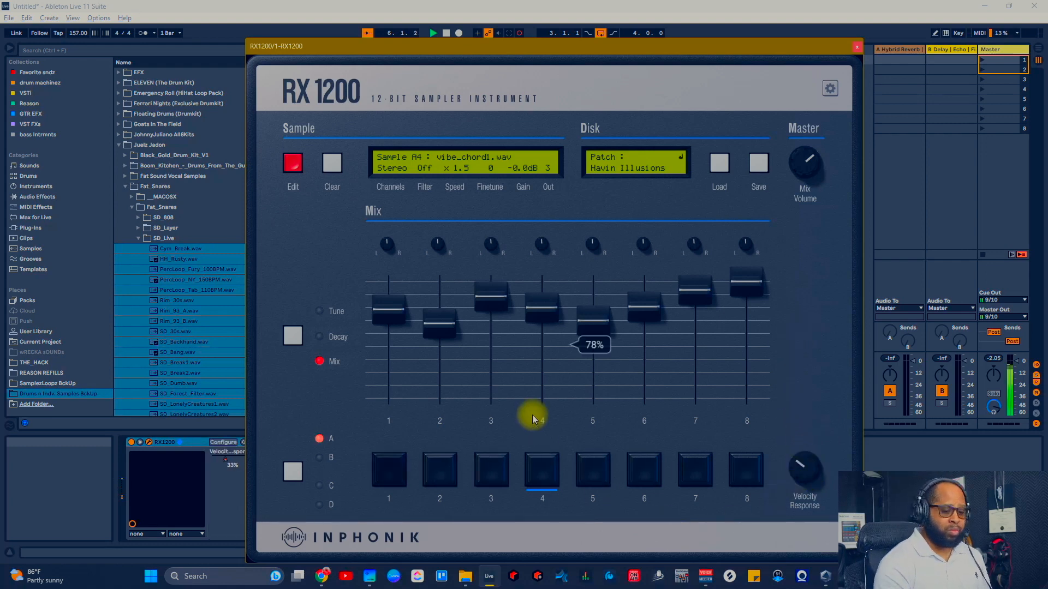
Switch the sliders to Decay and lower pad 3's decay to 2
left_click(291, 337)
left_click(288, 339)
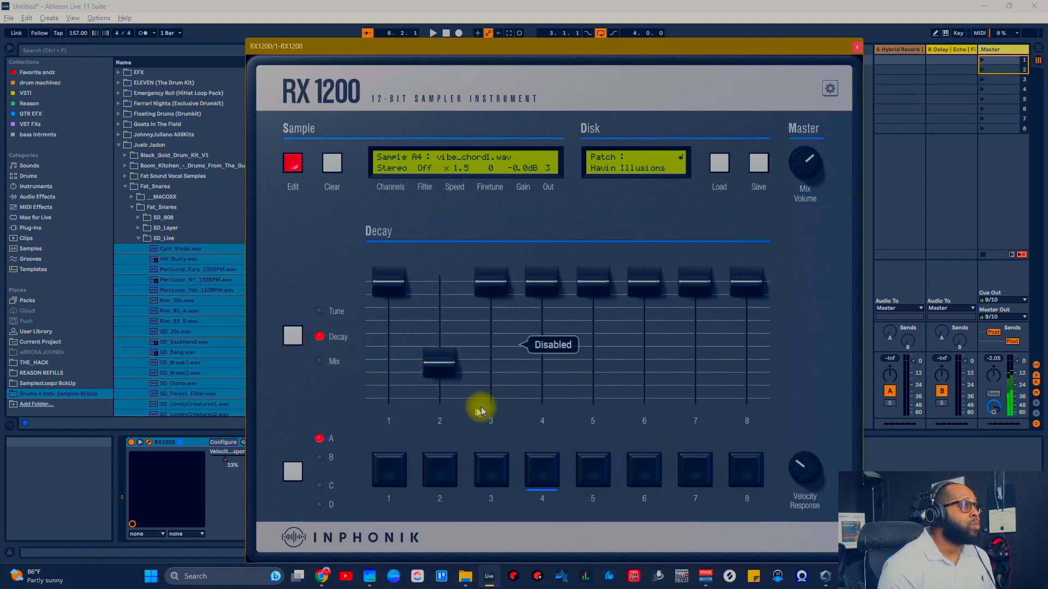
left_click(291, 335)
left_click(298, 342)
left_click(293, 338)
left_click(293, 338)
left_click(293, 338)
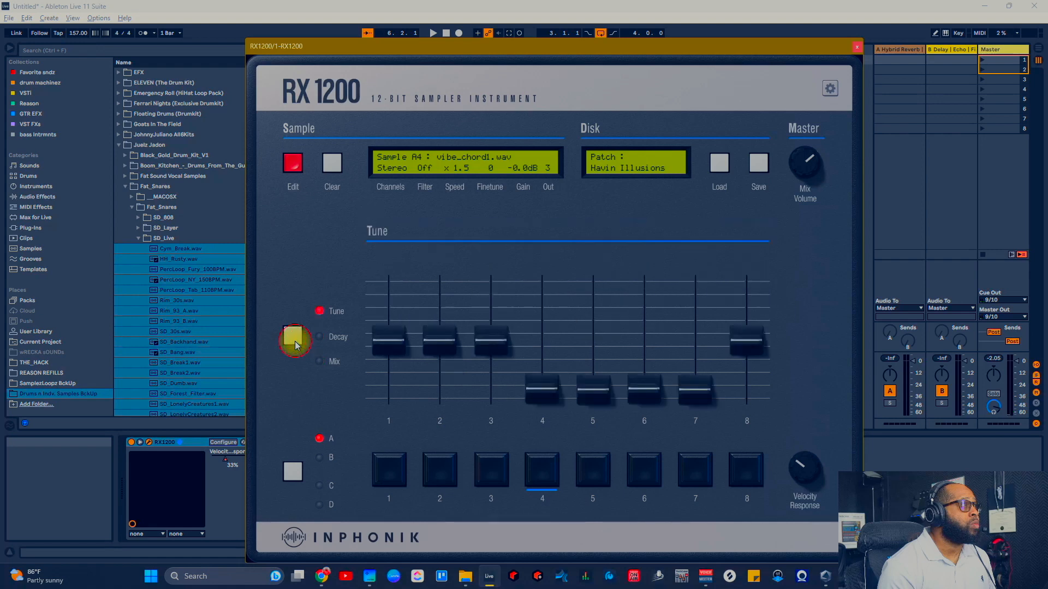
left_click(293, 337)
left_click_drag(508, 310, 499, 392)
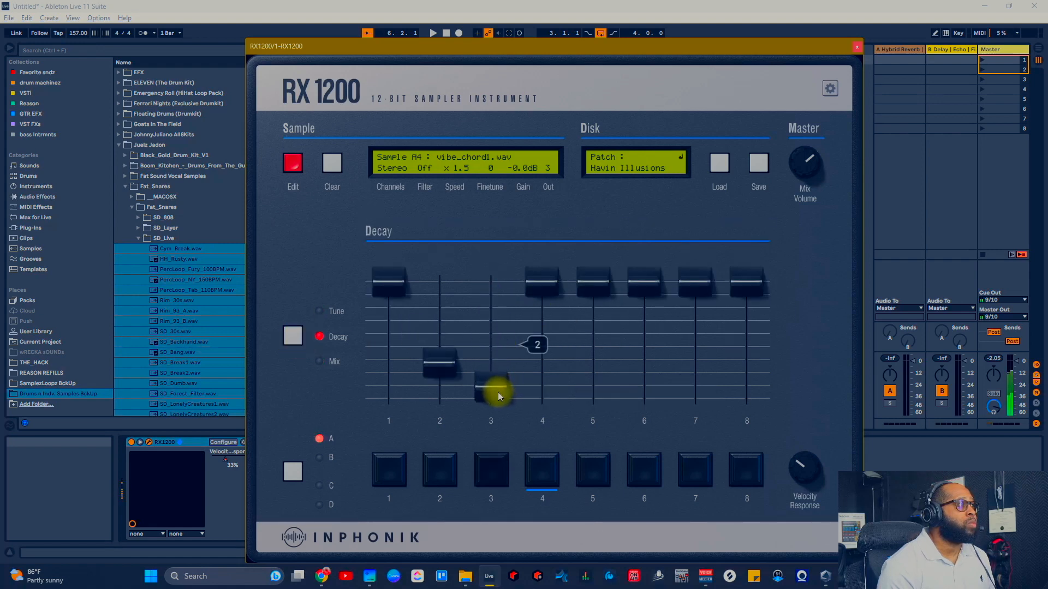
Try pad 4's vibe chord sample at the 78RPM and 33RPM speeds
left_click(456, 169)
left_click(468, 263)
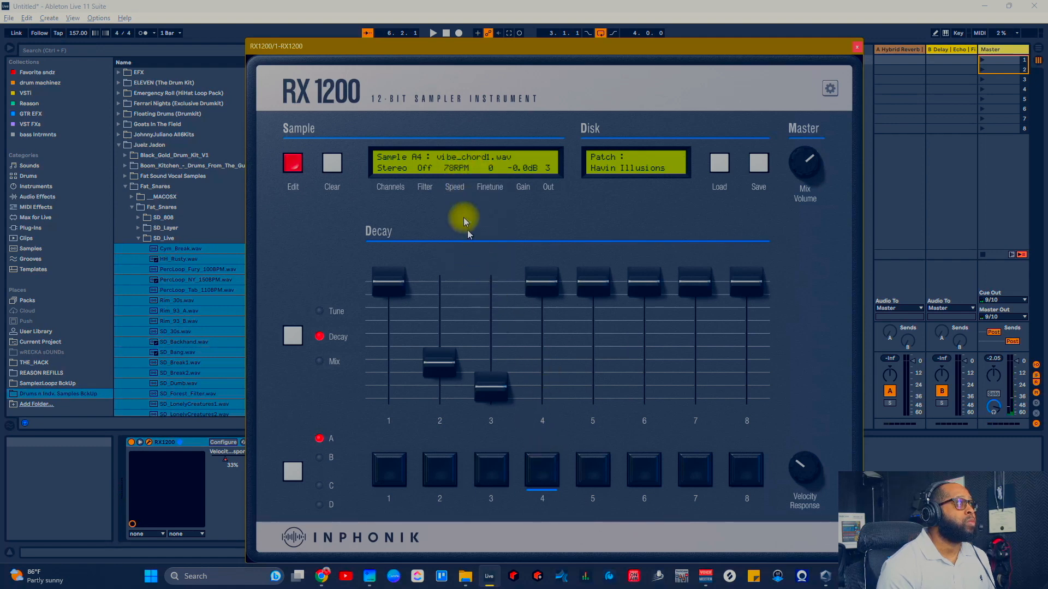
left_click(461, 169)
left_click(471, 197)
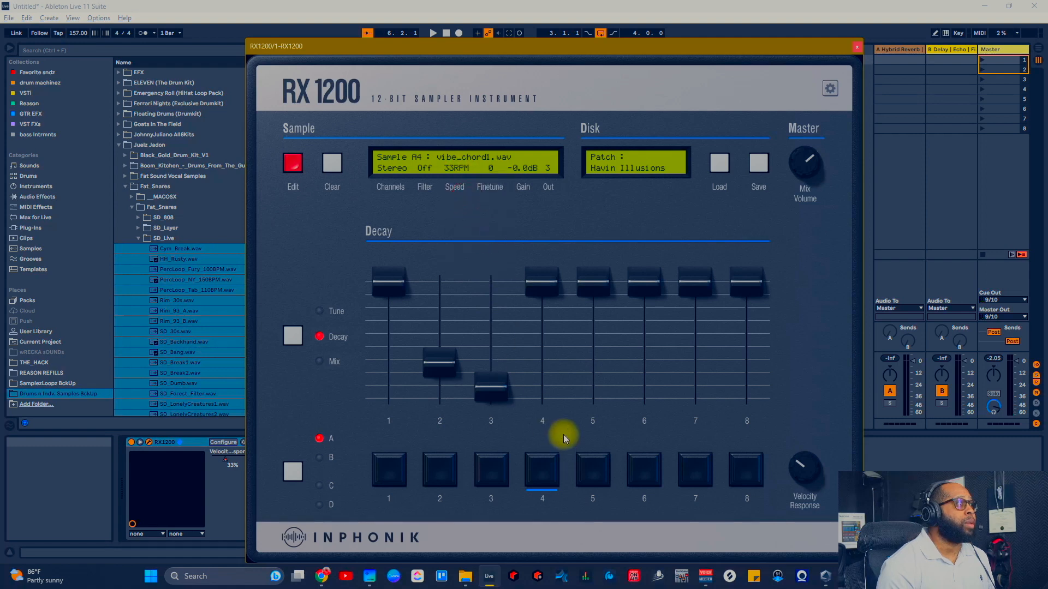
Select pad 3's hi-hat and try its speed at 45RPM, 78RPM and x2
left_click(495, 477)
left_click(457, 169)
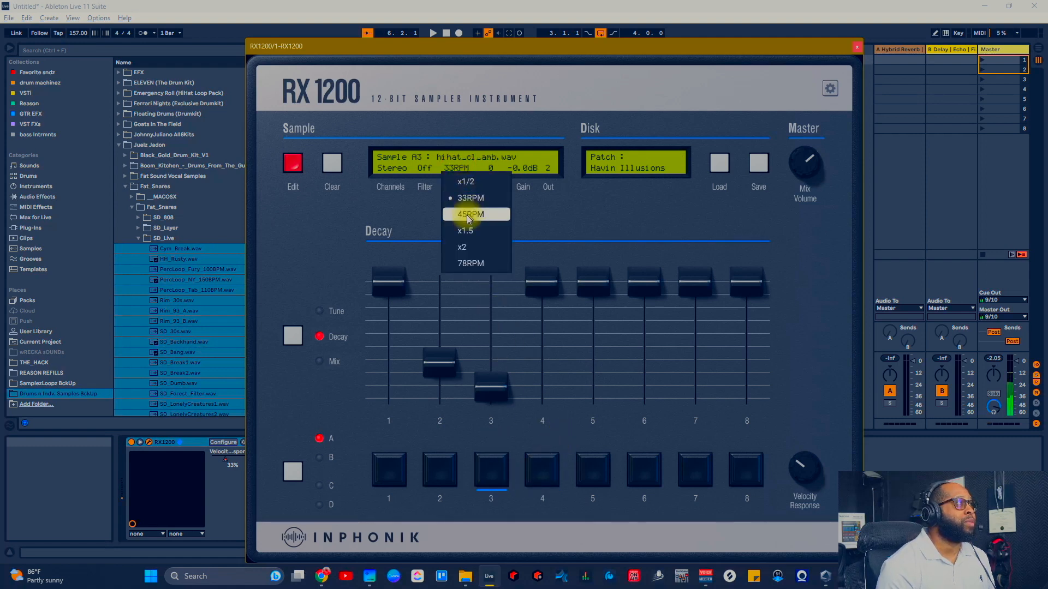
left_click(468, 215)
left_click(456, 168)
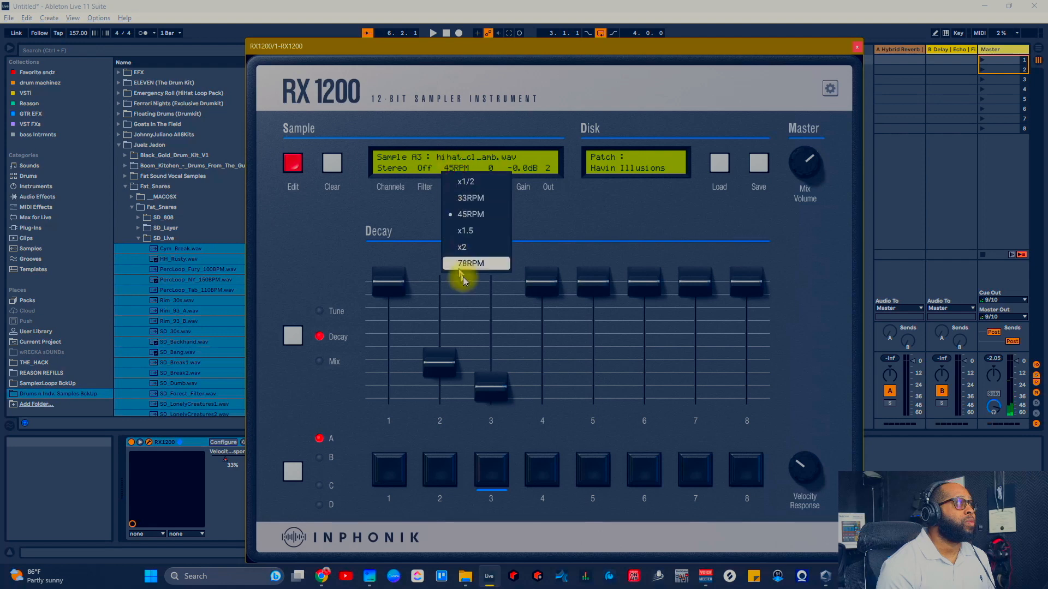
left_click(462, 265)
left_click(455, 169)
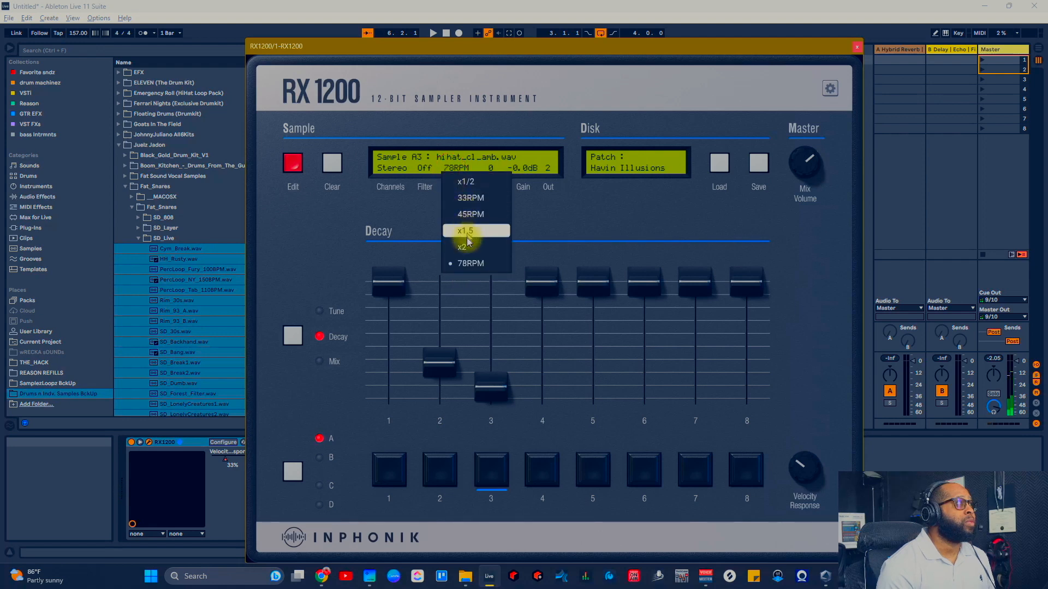
left_click(466, 238)
Try the LP2 filter on pad 3's hi-hat and return the filter to Off
left_click(424, 168)
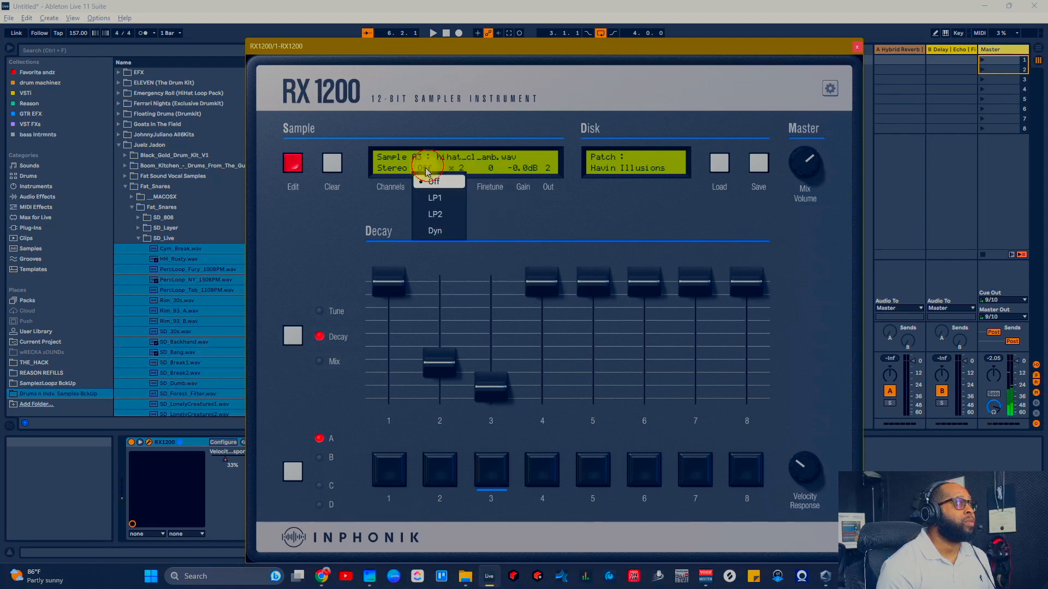
left_click(435, 215)
left_click(424, 168)
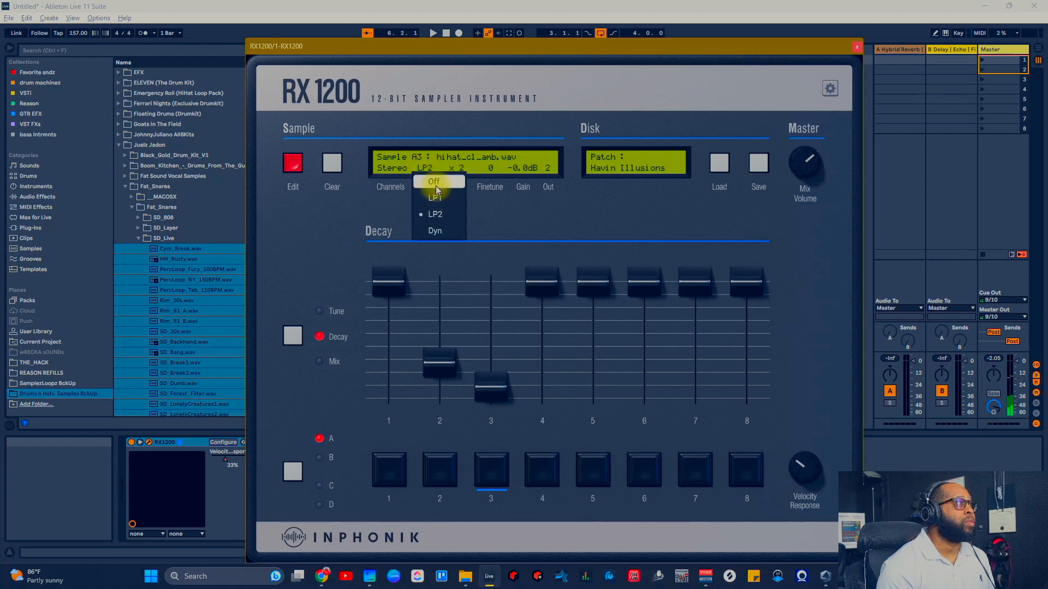
left_click(432, 181)
Try pad 3's hi-hat at 33RPM and leave its speed at 45RPM
left_click(465, 169)
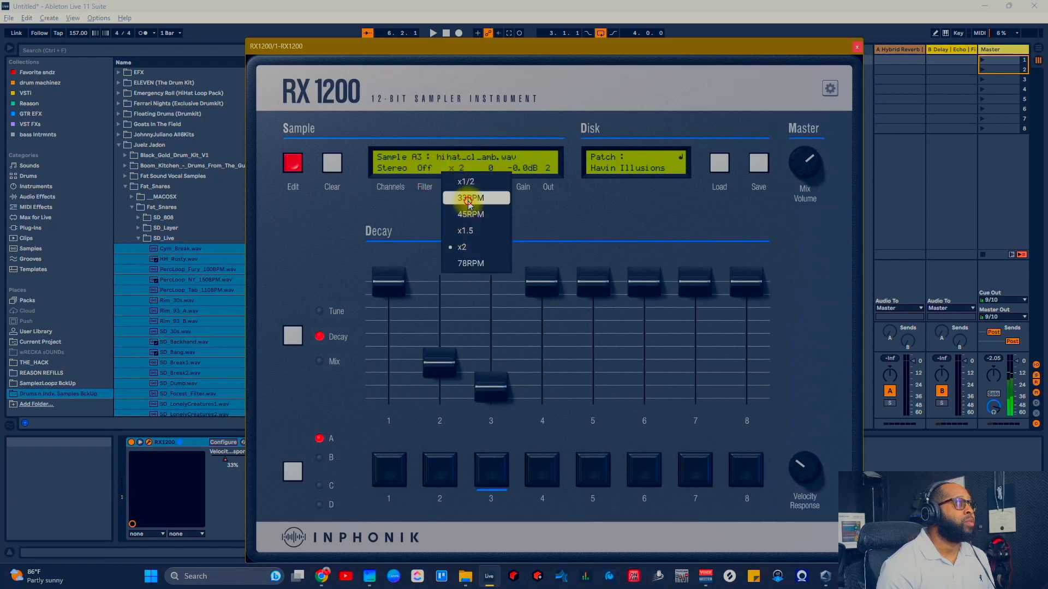
left_click(463, 197)
left_click(459, 169)
left_click(461, 213)
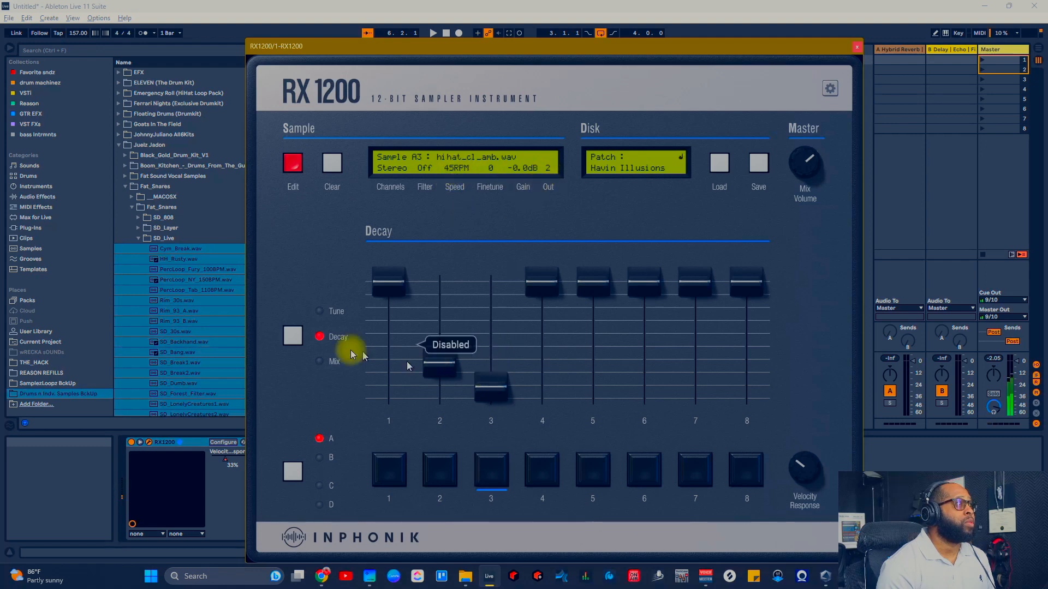
Cycle the slider modes to Tune and lower pad 3's tuning close to the bottom of its range
left_click(293, 336)
left_click(293, 336)
left_click(293, 337)
left_click(293, 336)
left_click(293, 336)
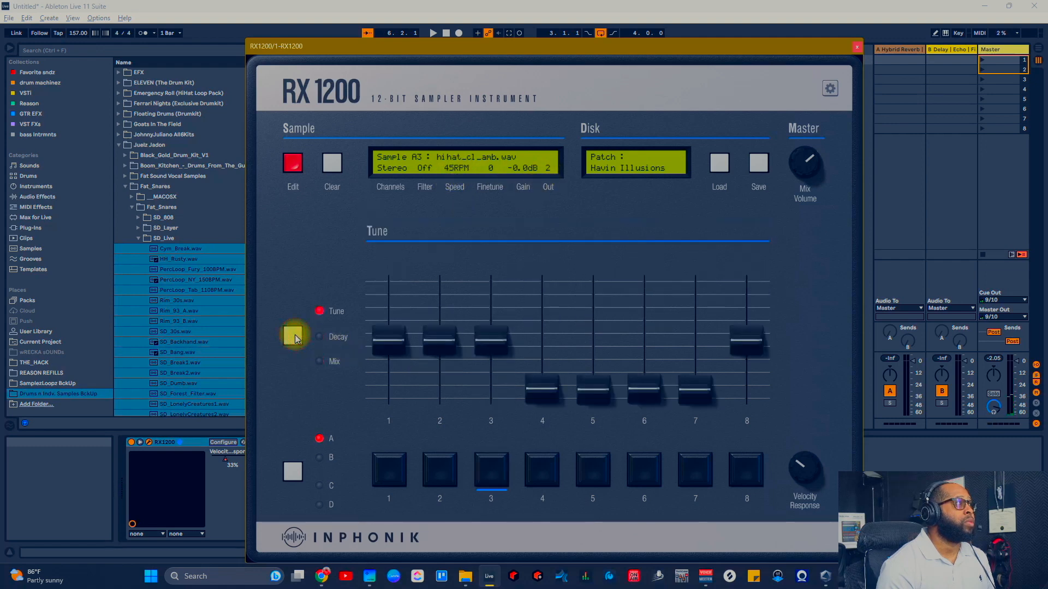
left_click_drag(488, 338, 491, 397)
Switch the sliders to Mix, lower pad 3's level to 61% and pan it towards the left channel
left_click(293, 336)
left_click(321, 362)
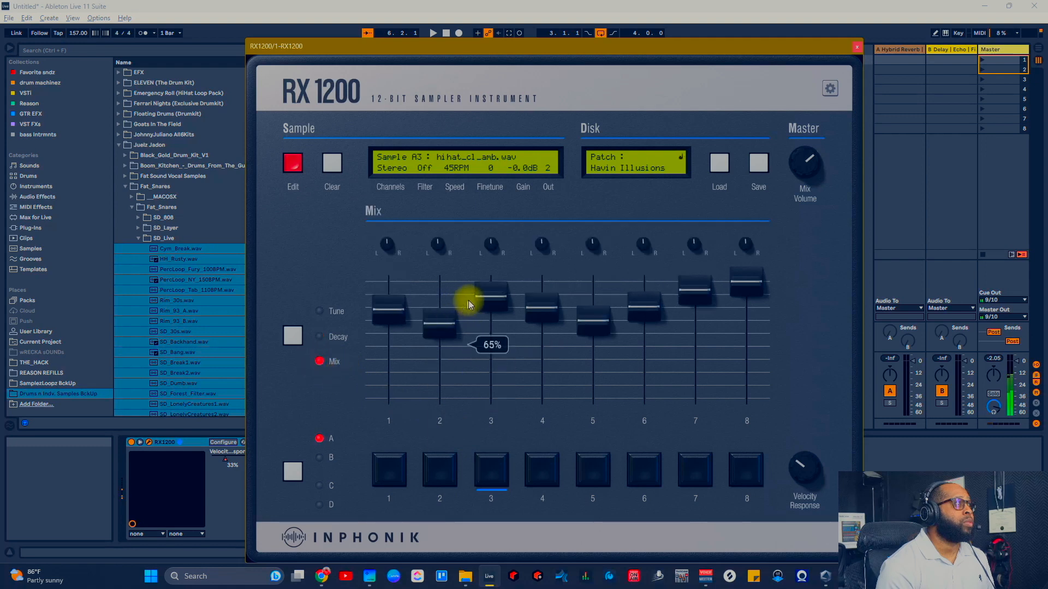
left_click_drag(468, 300, 498, 327)
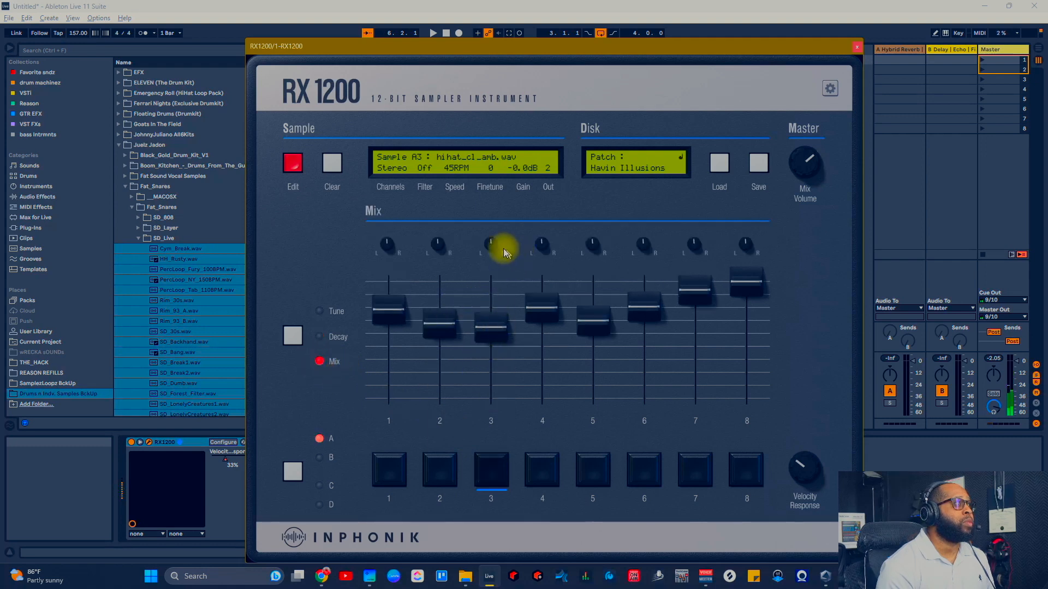
left_click_drag(494, 248, 491, 287)
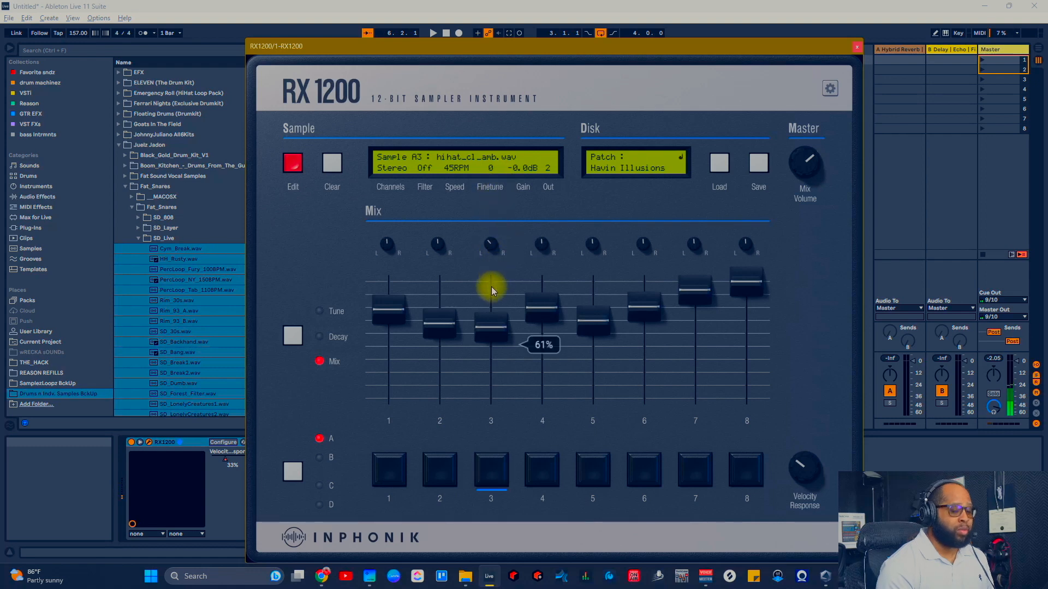
Switch the sliders to Decay and raise pad 3's decay to 6
left_click(320, 336)
left_click_drag(491, 397, 486, 364)
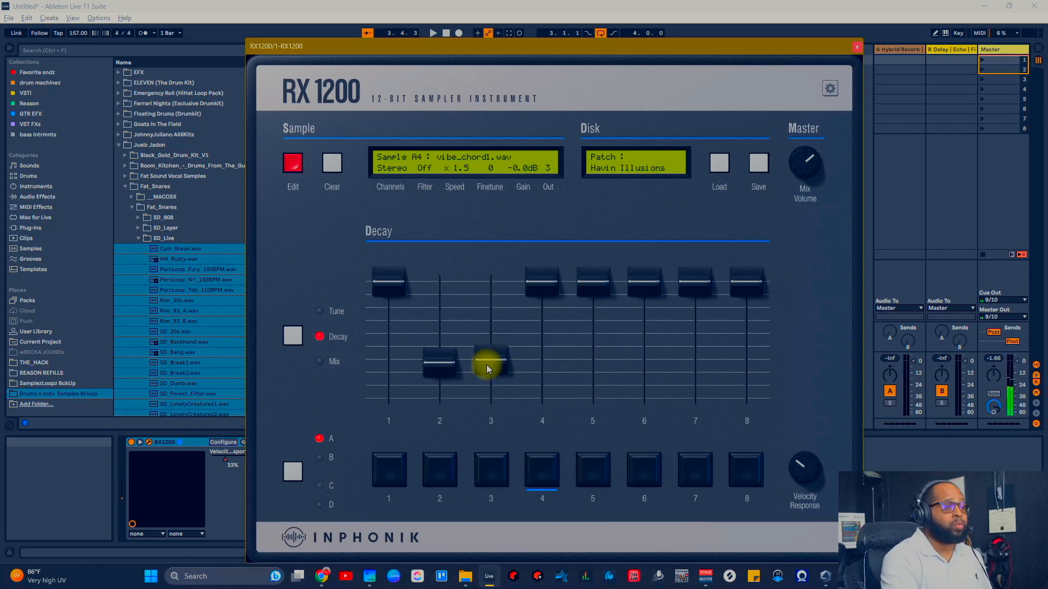
Open the sample editor for pad 3 and show the Hi-hats folder of the Factory Collection
left_click(290, 169)
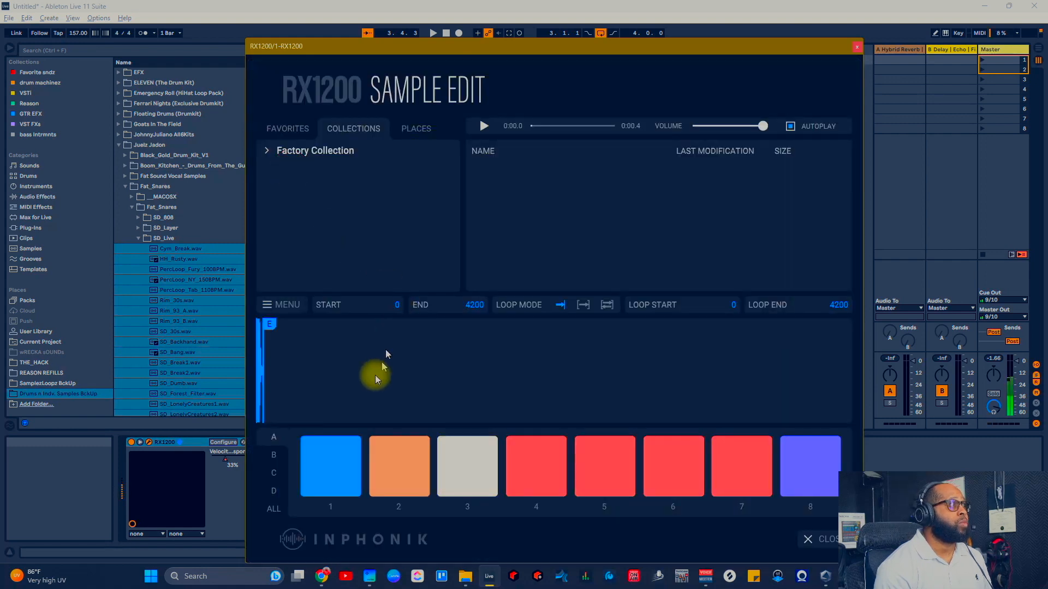
left_click(496, 470)
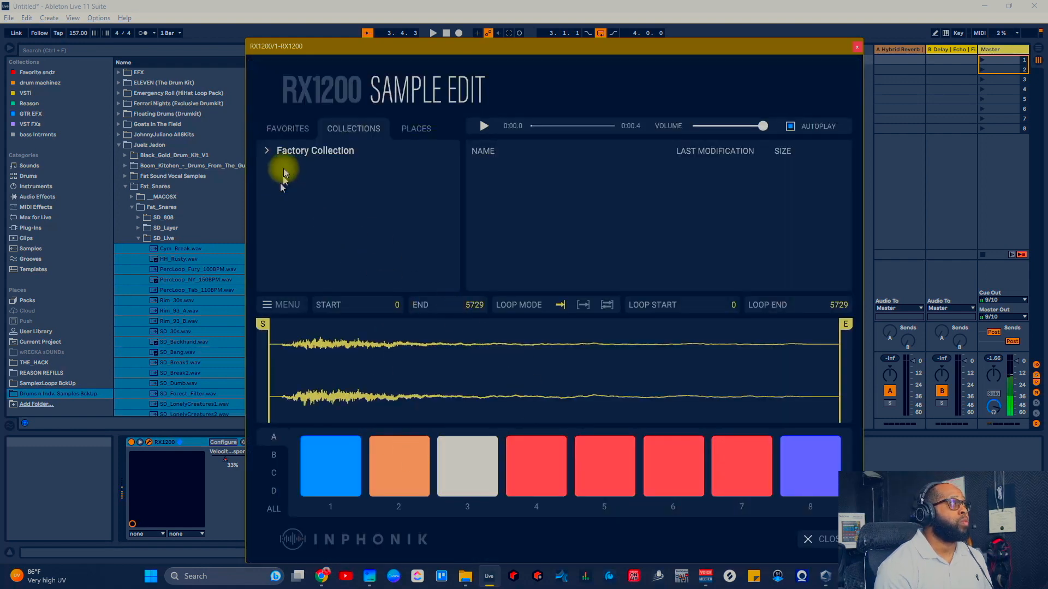
left_click(267, 150)
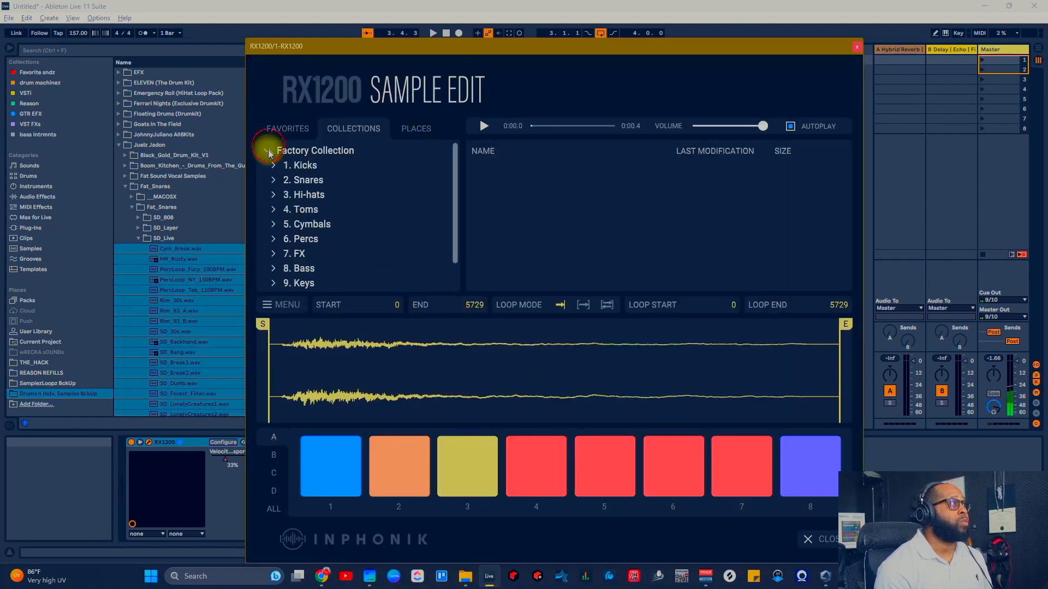
left_click(306, 195)
Audition the closed hi-hats, load hihat_cl_birch.wav onto pad 3 and close the sample editor
left_click(531, 180)
left_click(531, 198)
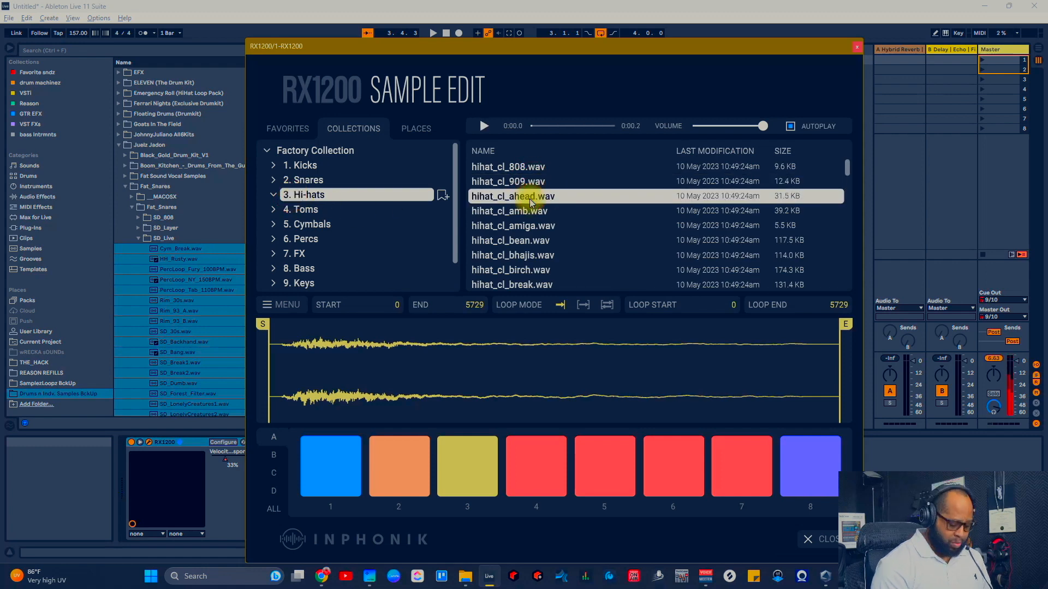
key("Down")
key("Down")
key("Down")
key("Down")
key("Down")
key("Down")
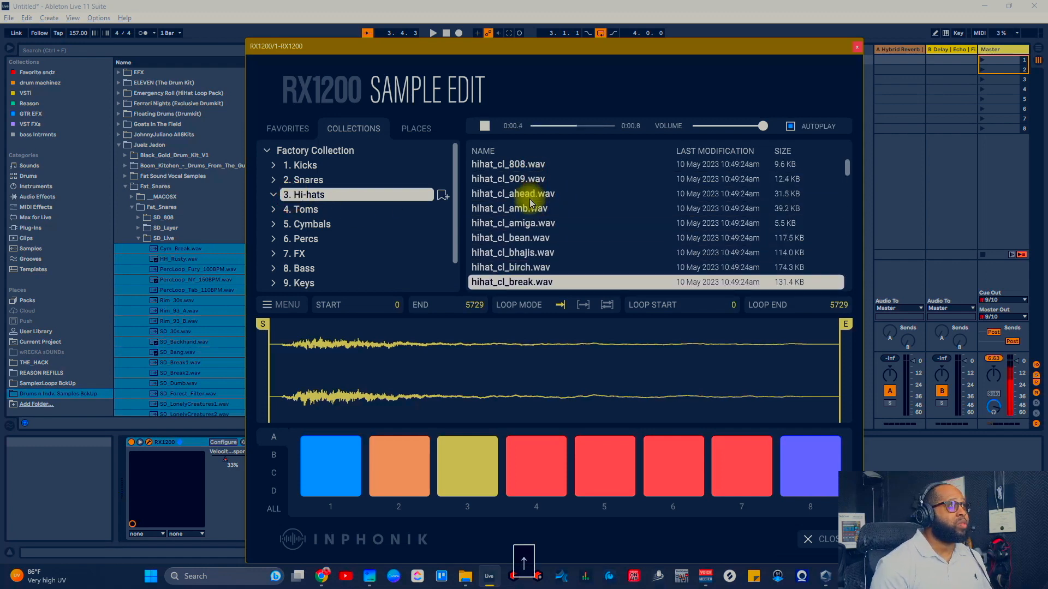
key("Up")
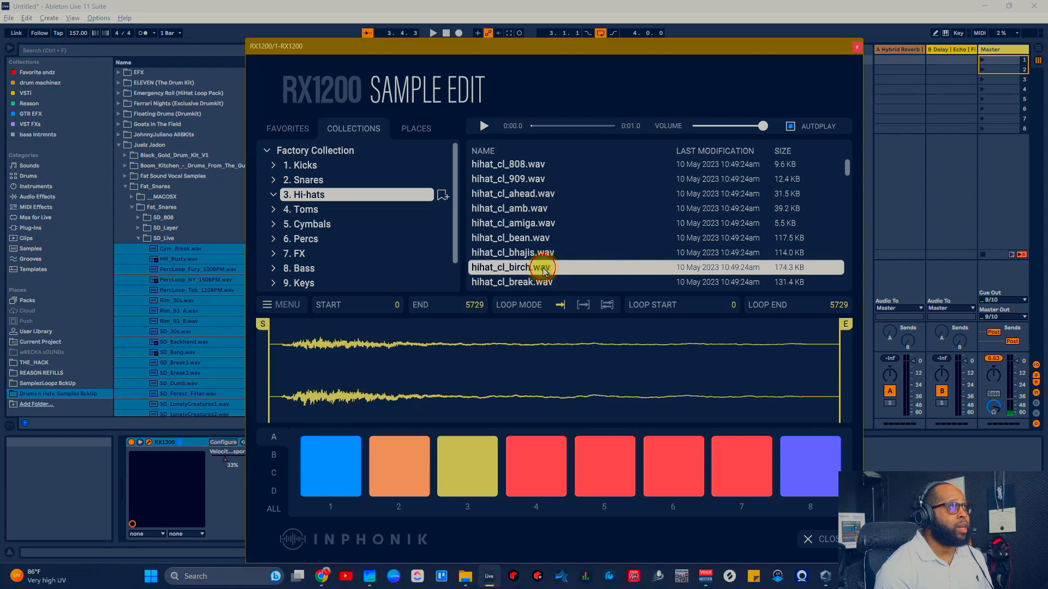
left_click_drag(532, 267, 466, 481)
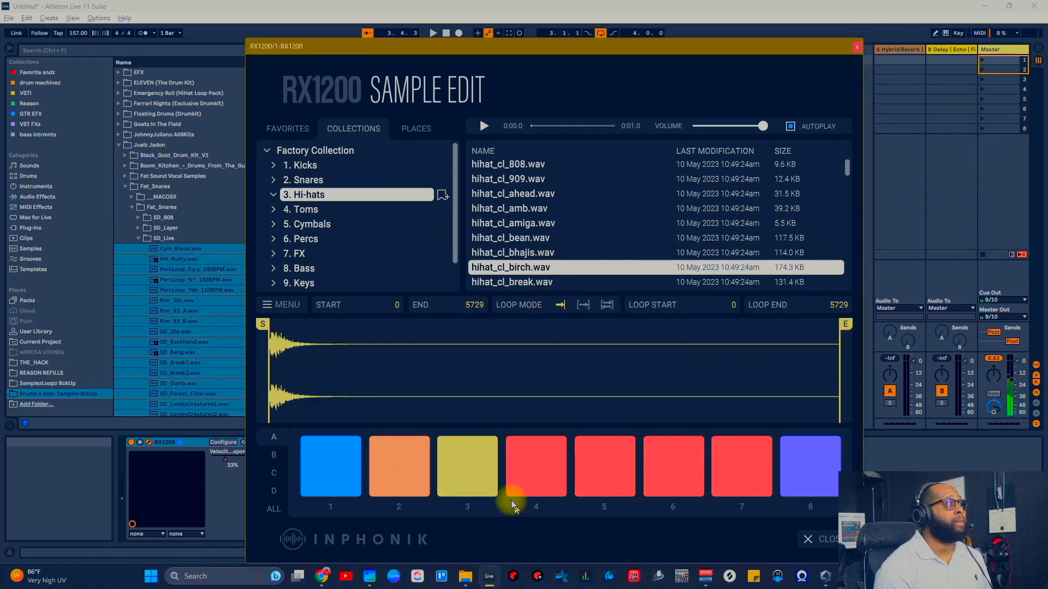
left_click(819, 539)
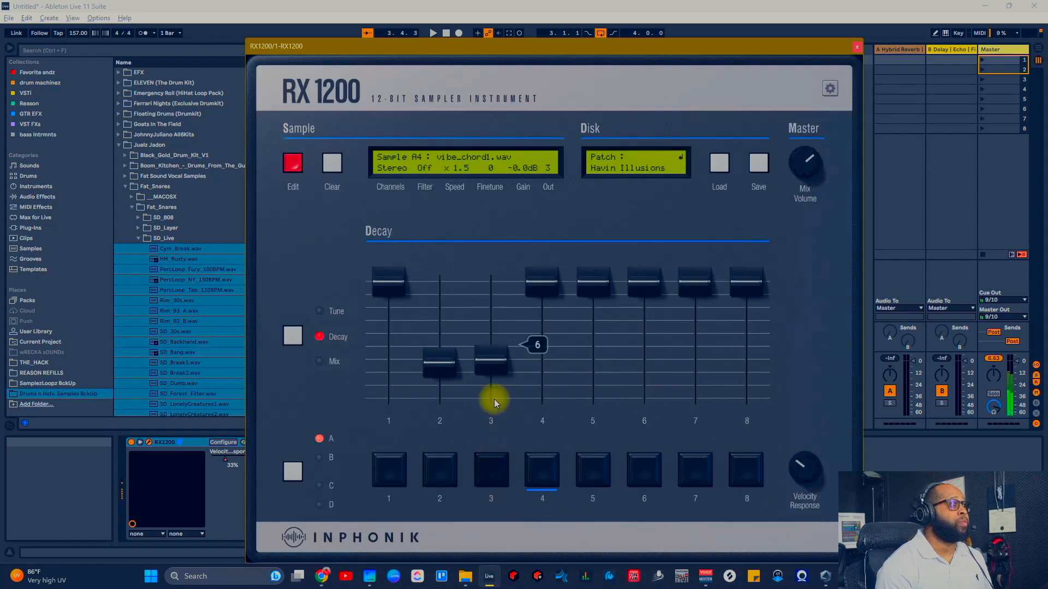
Raise pad 3's decay to about mid-range and, during playback, raise its Mix level
left_click_drag(487, 371, 496, 337)
key("space")
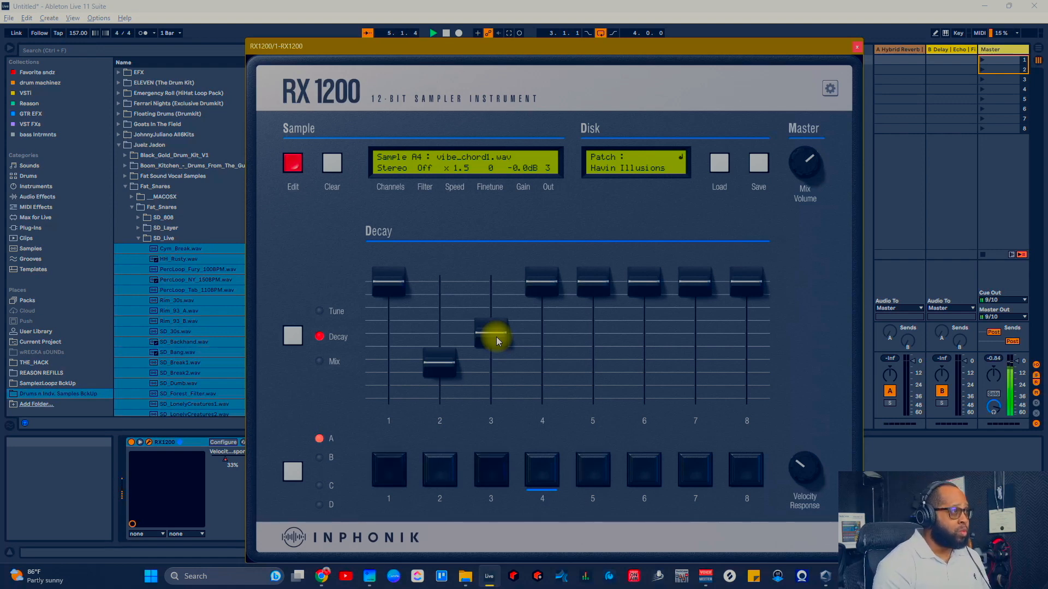
mouse_move(494, 338)
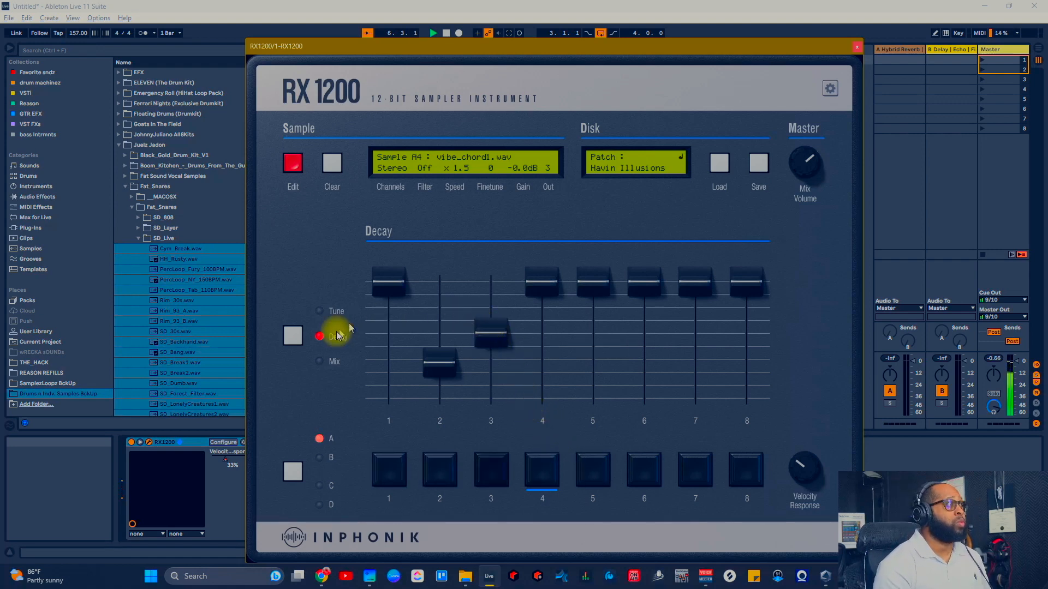
left_click_drag(497, 335, 496, 304)
Switch the sliders to Tune, raise pad 3's tuning during playback and return to the Mix sliders
left_click(288, 342)
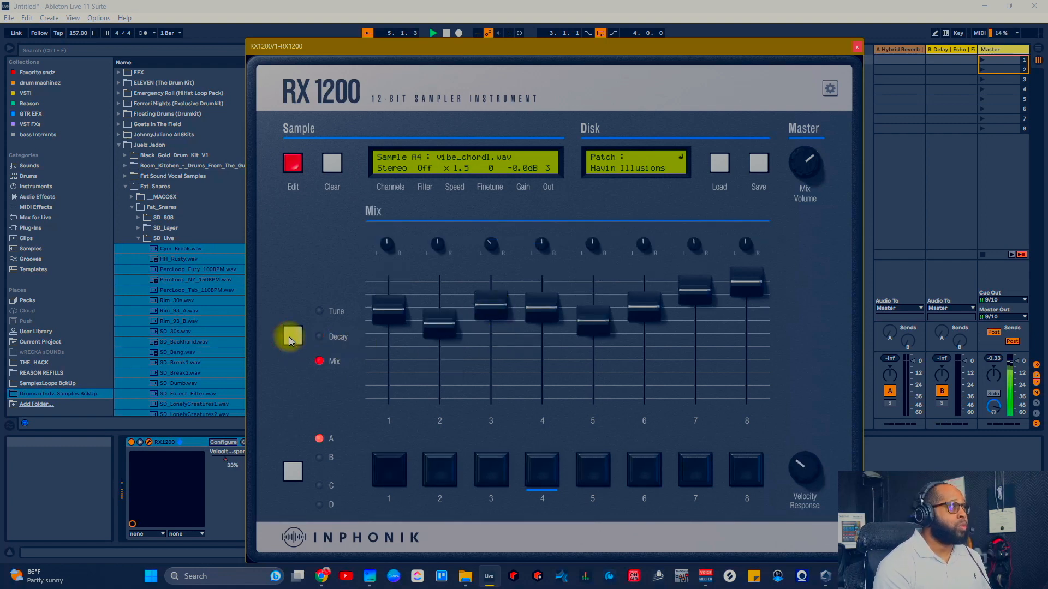
left_click(292, 340)
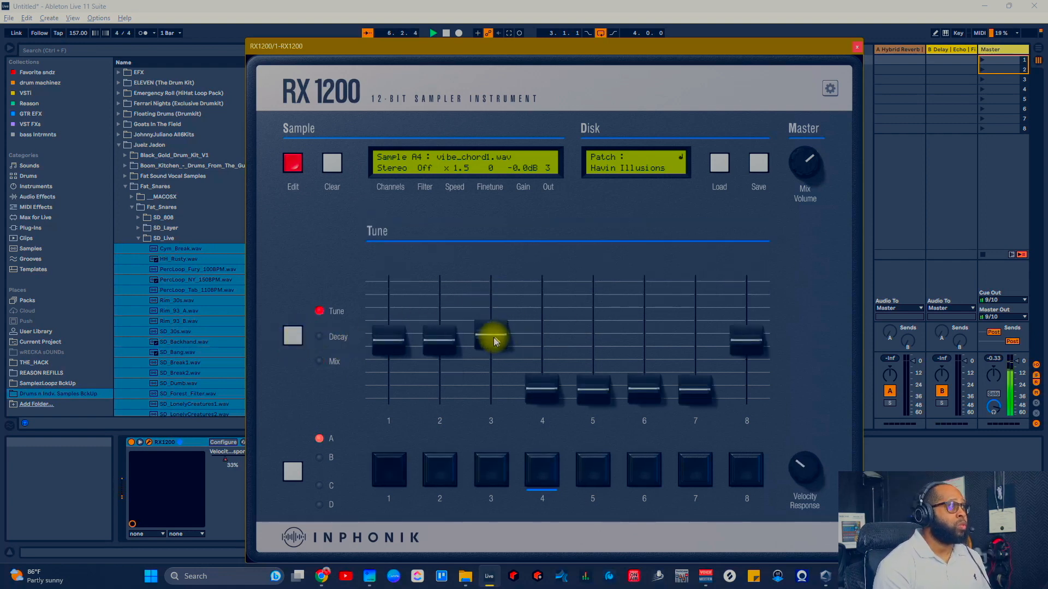
left_click_drag(491, 334, 493, 306)
left_click(295, 335)
left_click(286, 340)
Stop playback, return the song position to the start and close the plug-in window
left_click(447, 34)
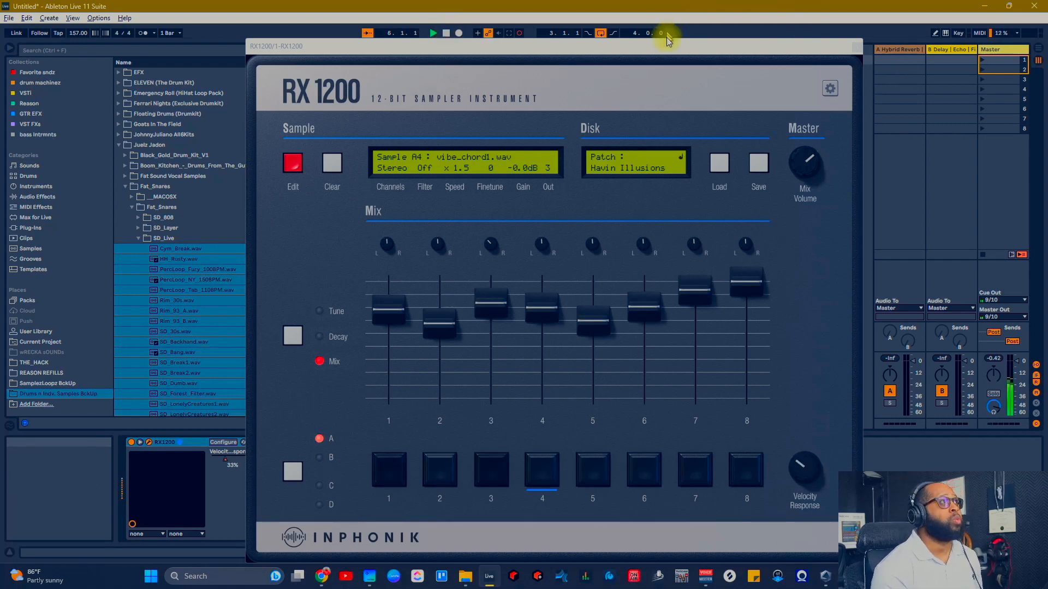
left_click(443, 34)
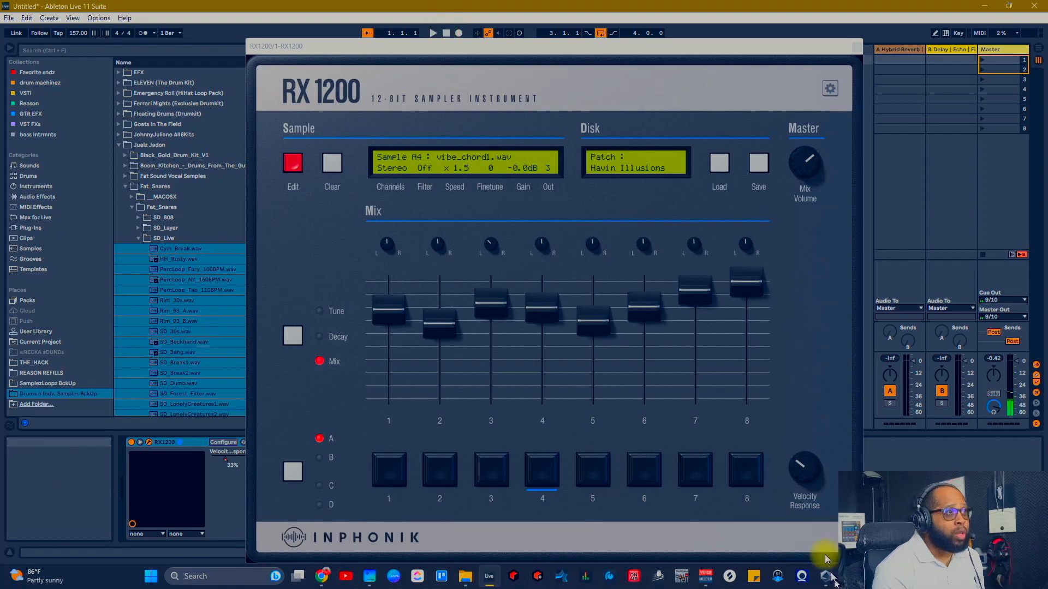
left_click(853, 46)
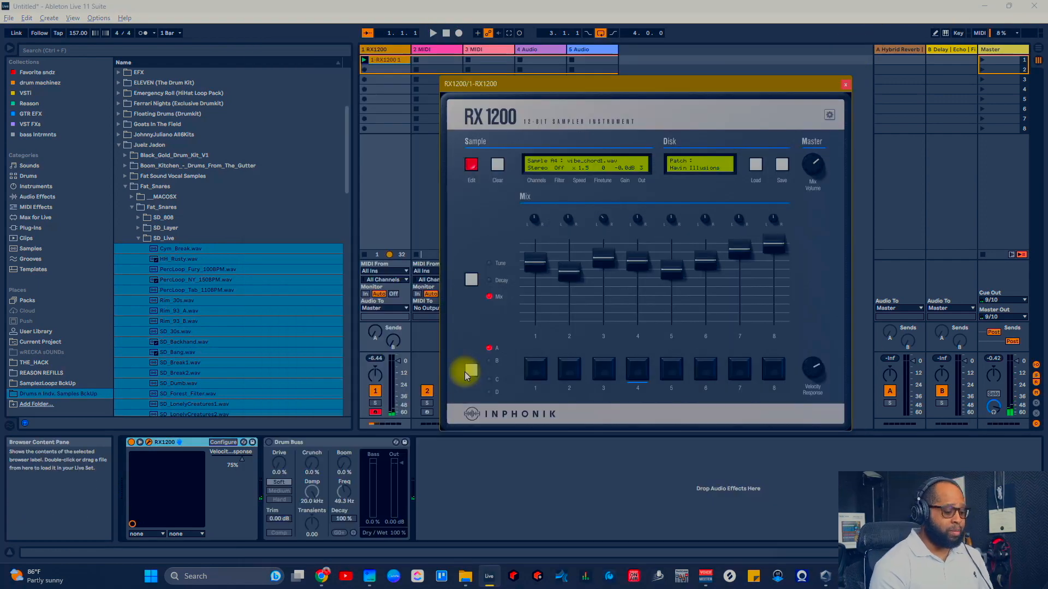
Switch the RX1200 to pad bank B and play the beat briefly
left_click(471, 371)
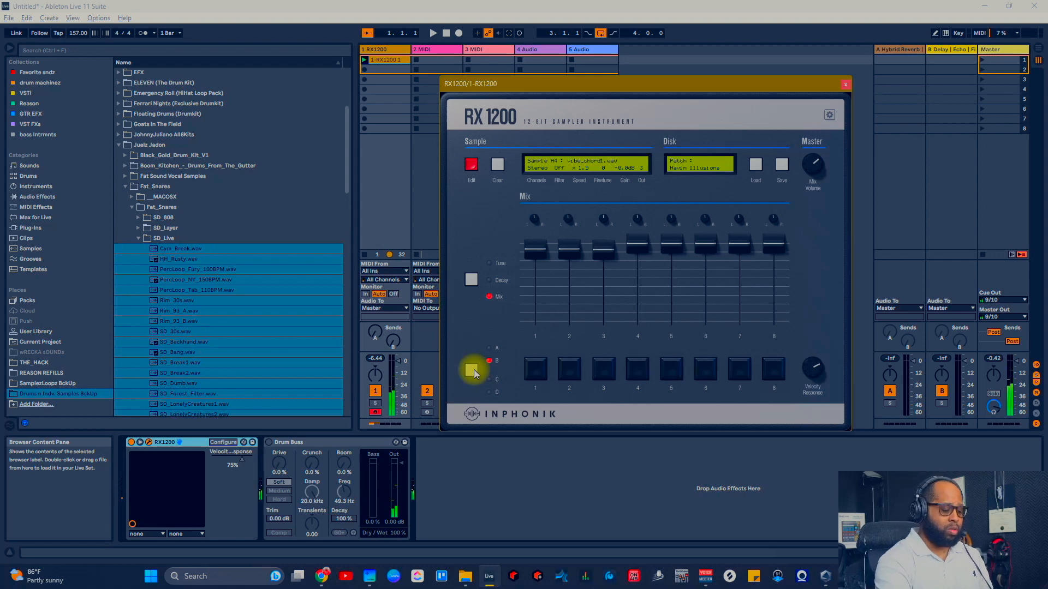
key("space")
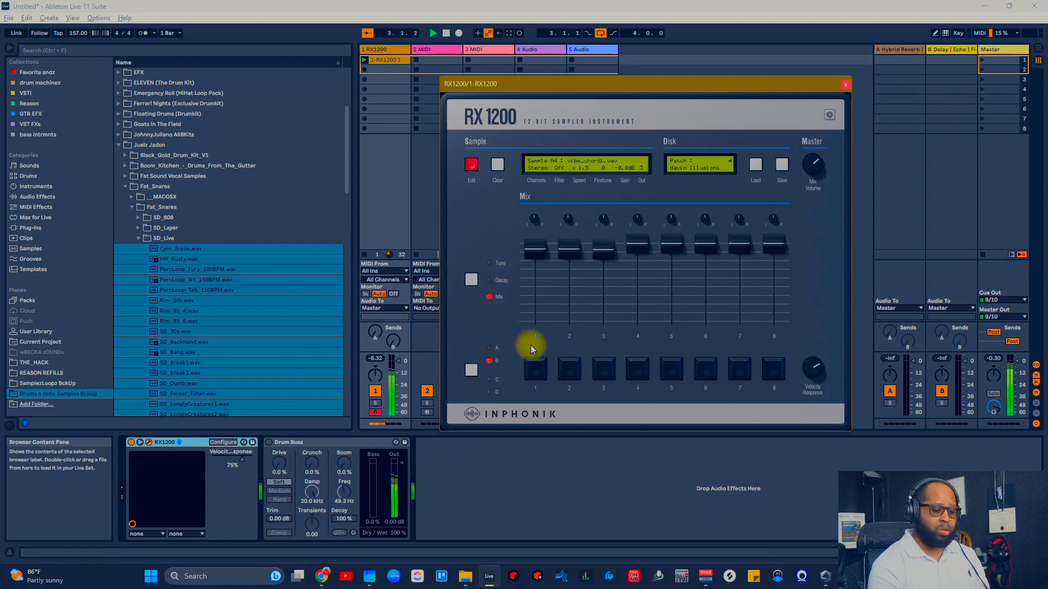
key("space")
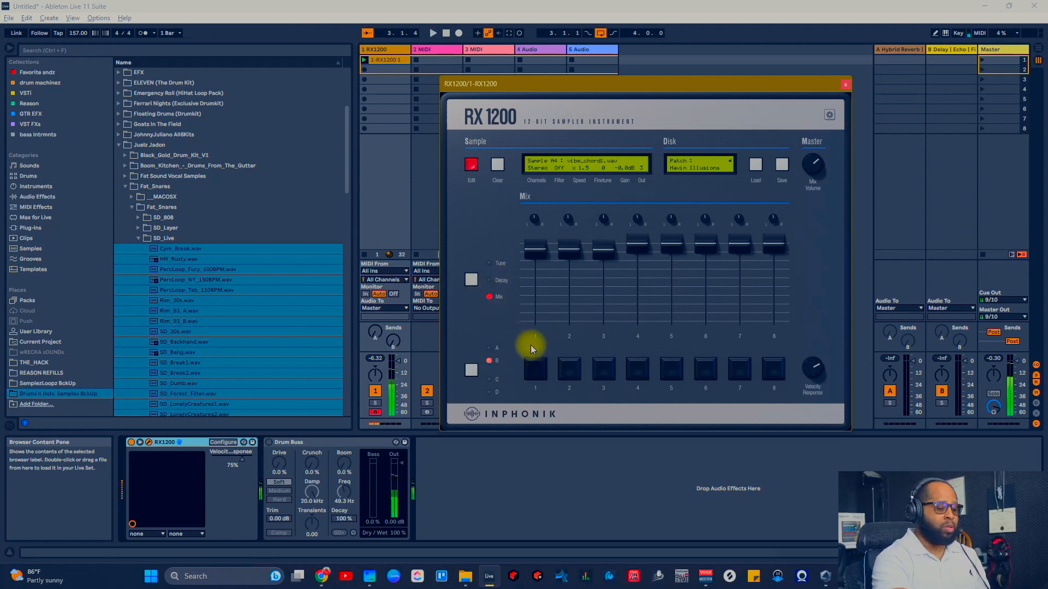
Switch the sliders to Decay and shorten the decay of bank B's pads 1 and 3
left_click(472, 280)
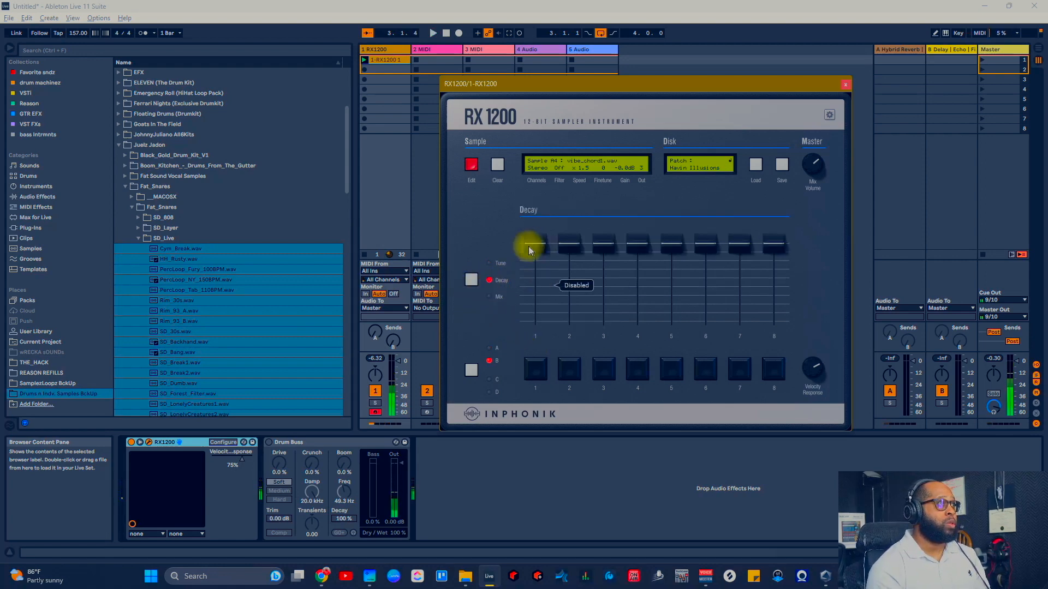
left_click_drag(529, 250, 541, 302)
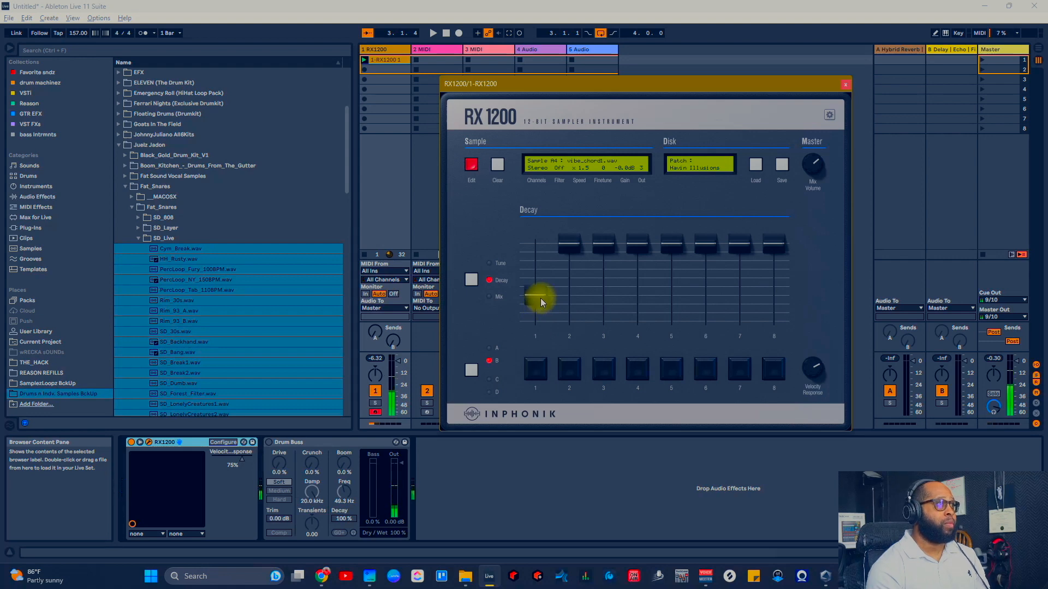
left_click_drag(603, 246, 618, 296)
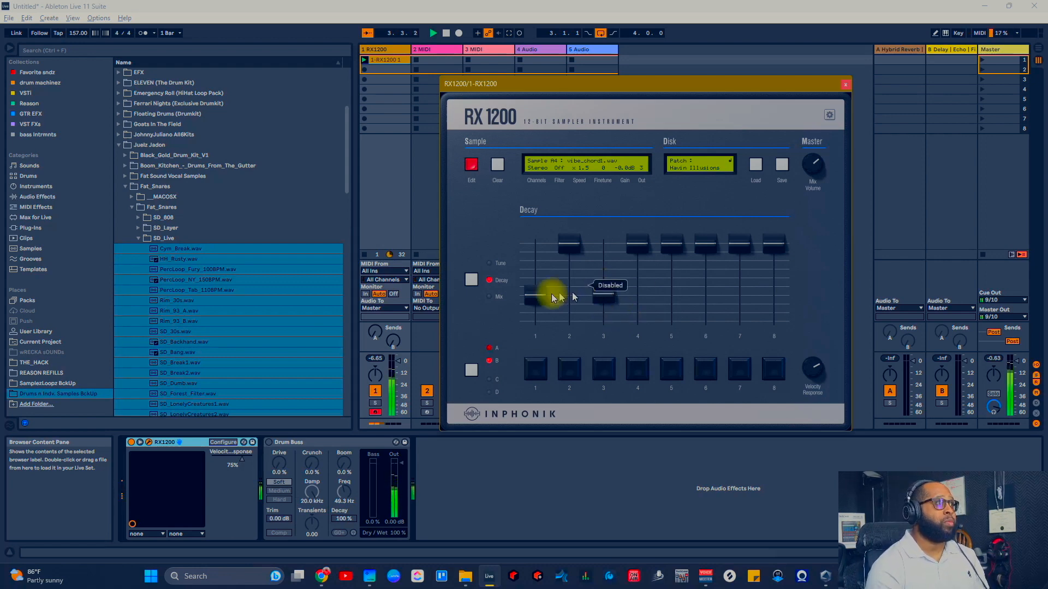
Lengthen the decay of bank B's pads 1 and 3 slightly while the beat plays
left_click_drag(546, 295, 532, 283)
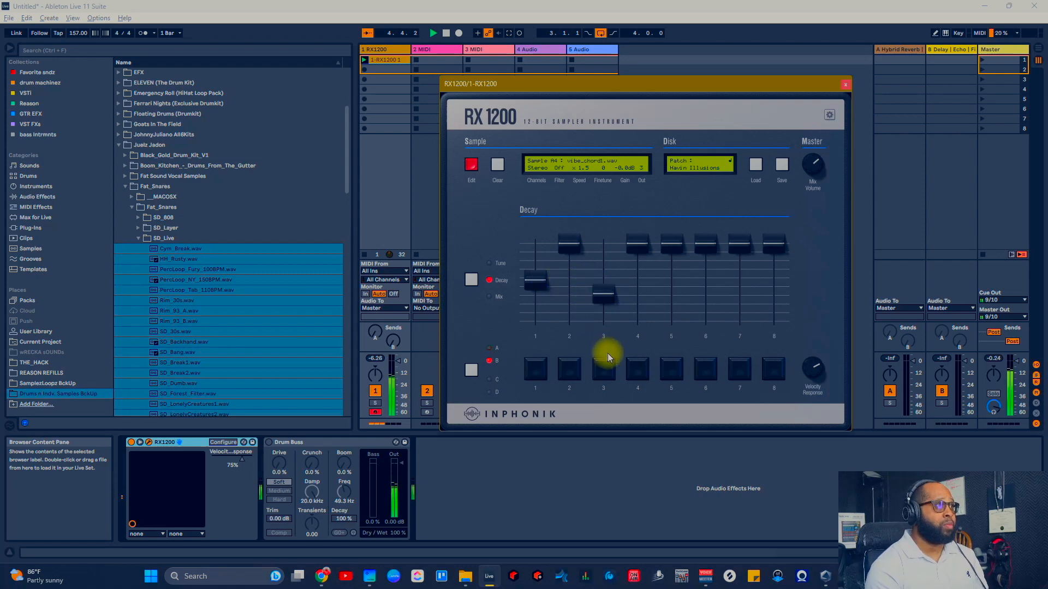
left_click_drag(603, 295, 600, 281)
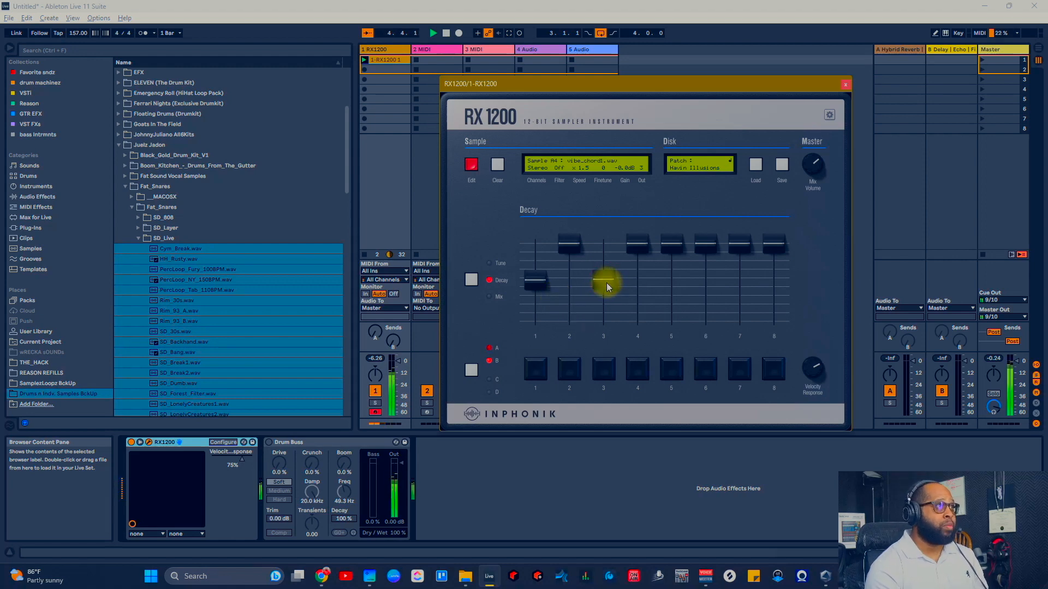
Switch the sliders to Mix, lower bank B's pad 3 to 66% and reduce pad 1, adjusting both pads' panning
left_click(471, 281)
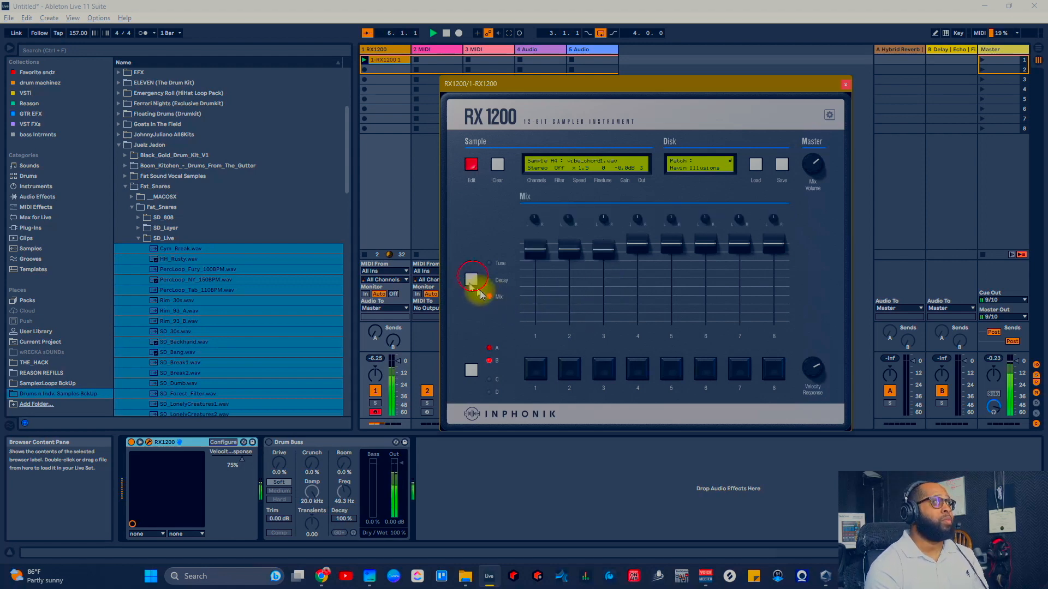
left_click_drag(596, 257, 608, 282)
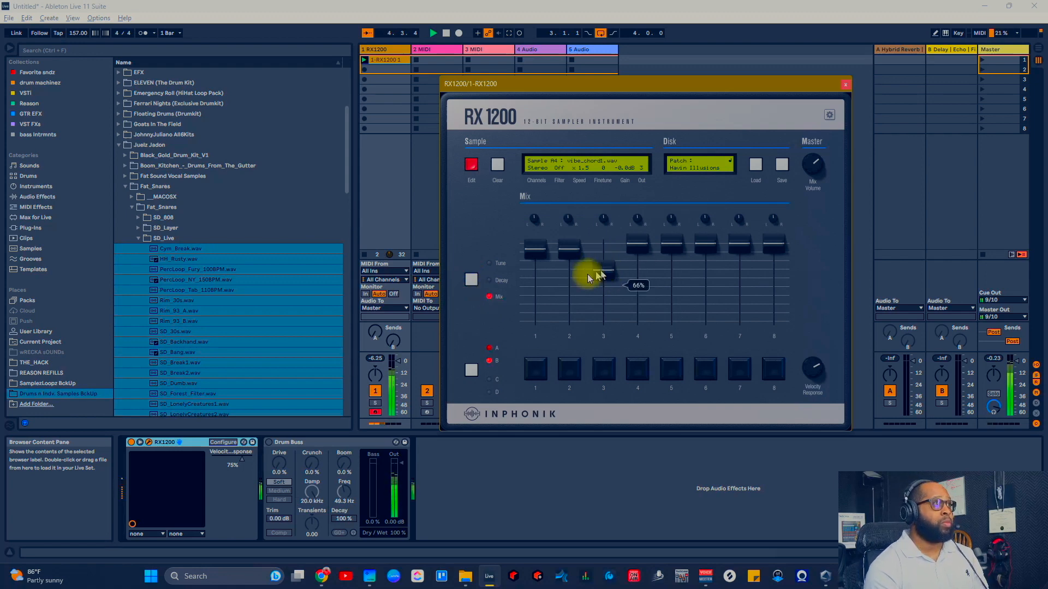
left_click_drag(537, 255, 544, 278)
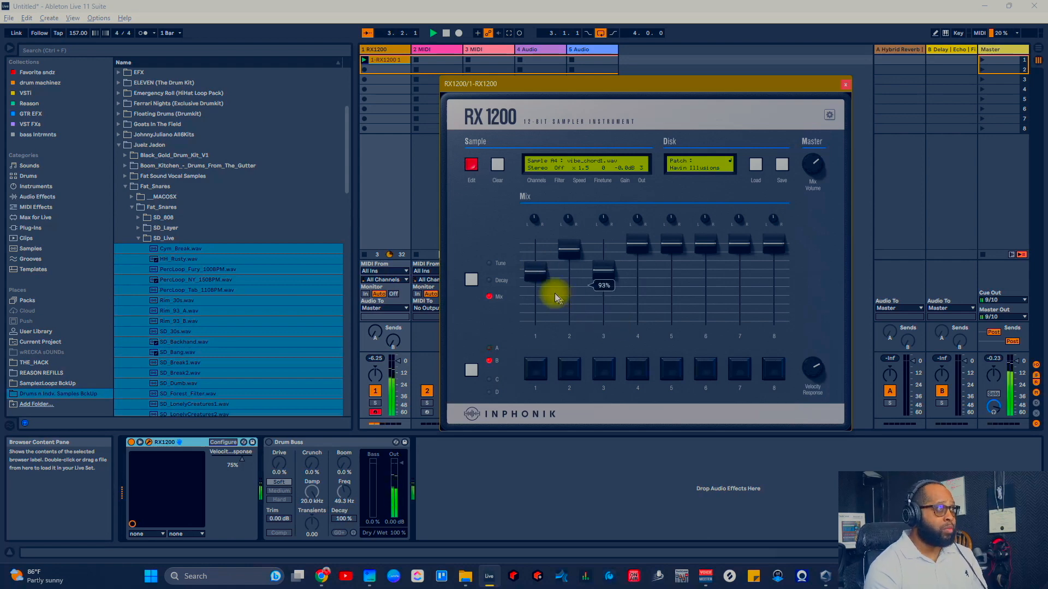
left_click_drag(530, 276, 528, 268)
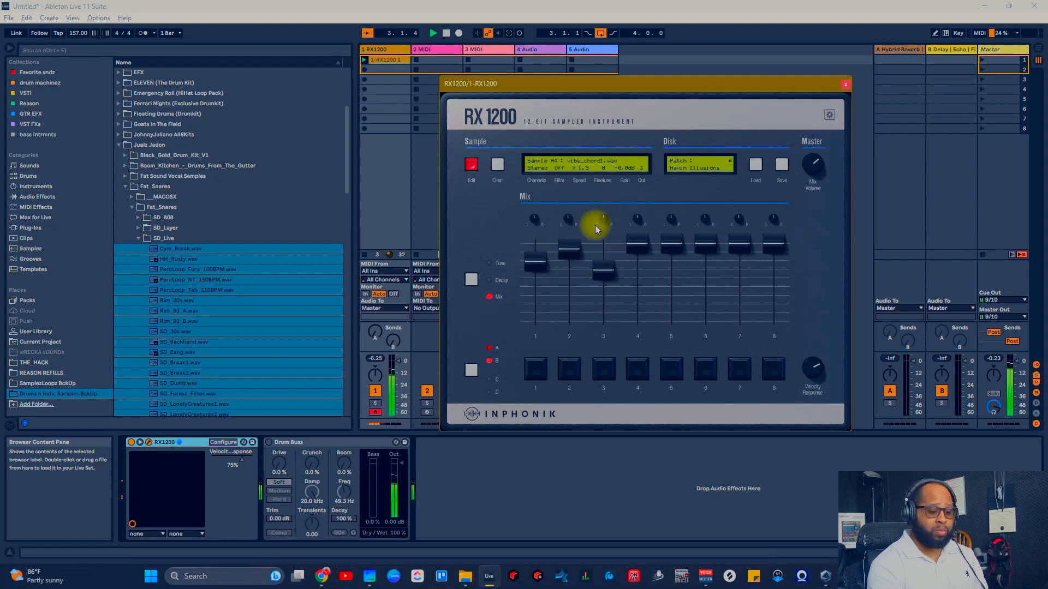
mouse_move(533, 220)
left_mouse_down()
mouse_move(534, 263)
mouse_move(535, 241)
left_mouse_up()
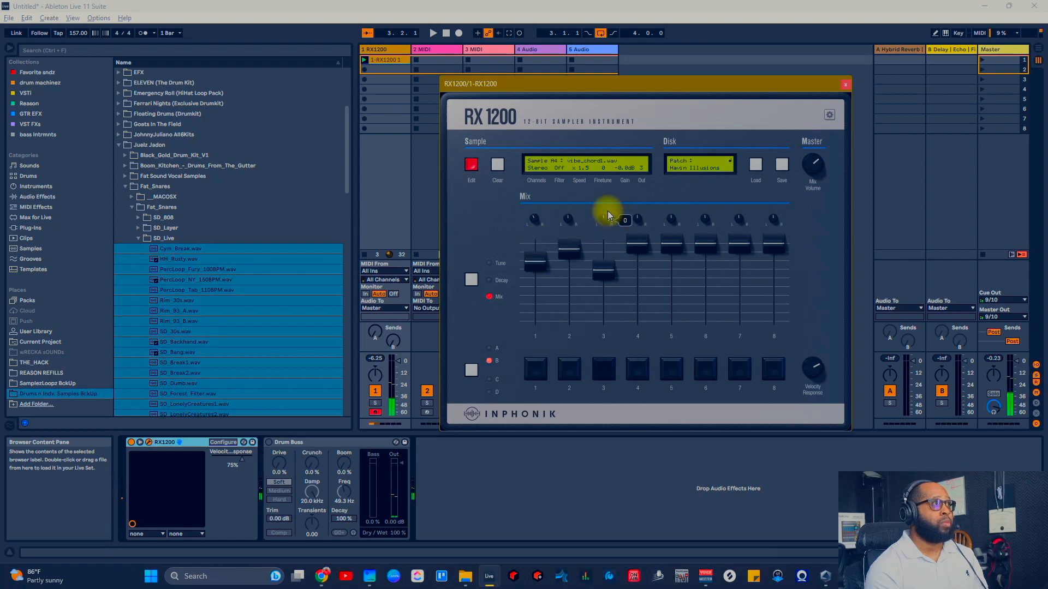
mouse_move(609, 214)
left_mouse_down()
mouse_move(621, 202)
mouse_move(614, 207)
left_mouse_up()
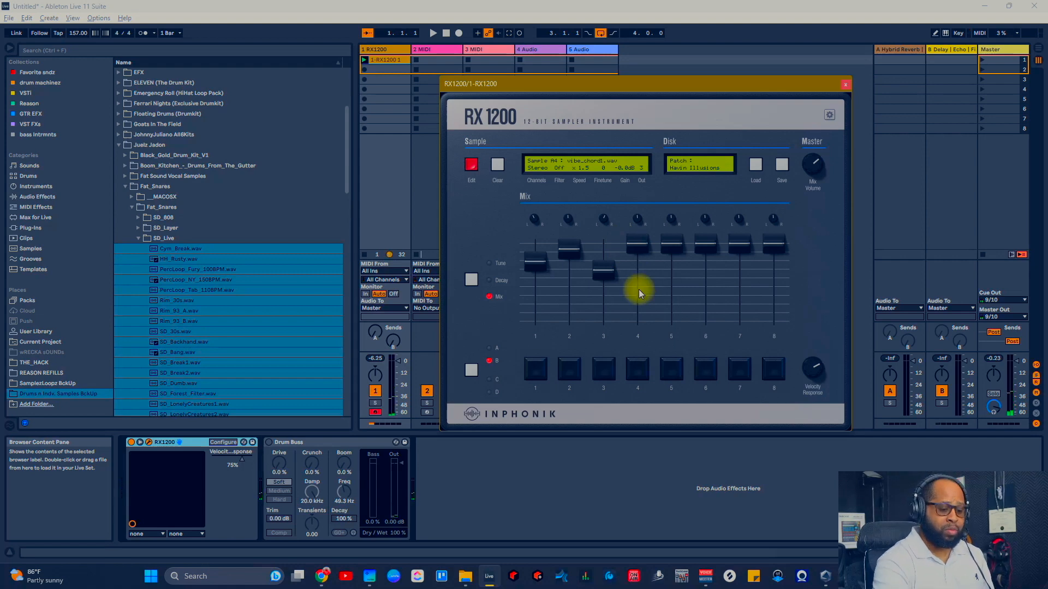
Play the beat while overdubbing into the RX1200 clip and move the plug-in window clear of the clip's notes
key("space")
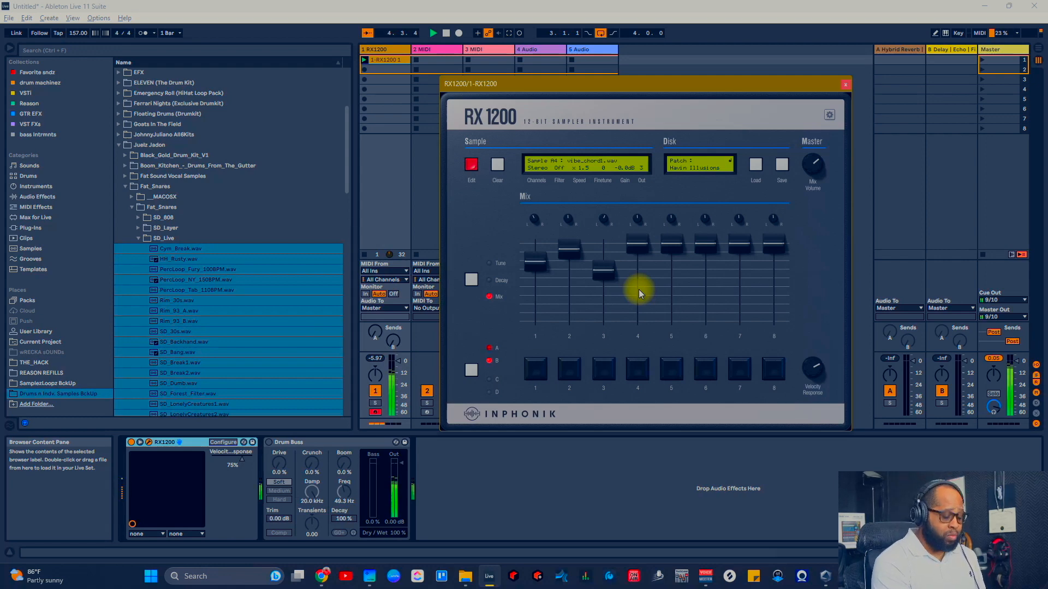
key("space")
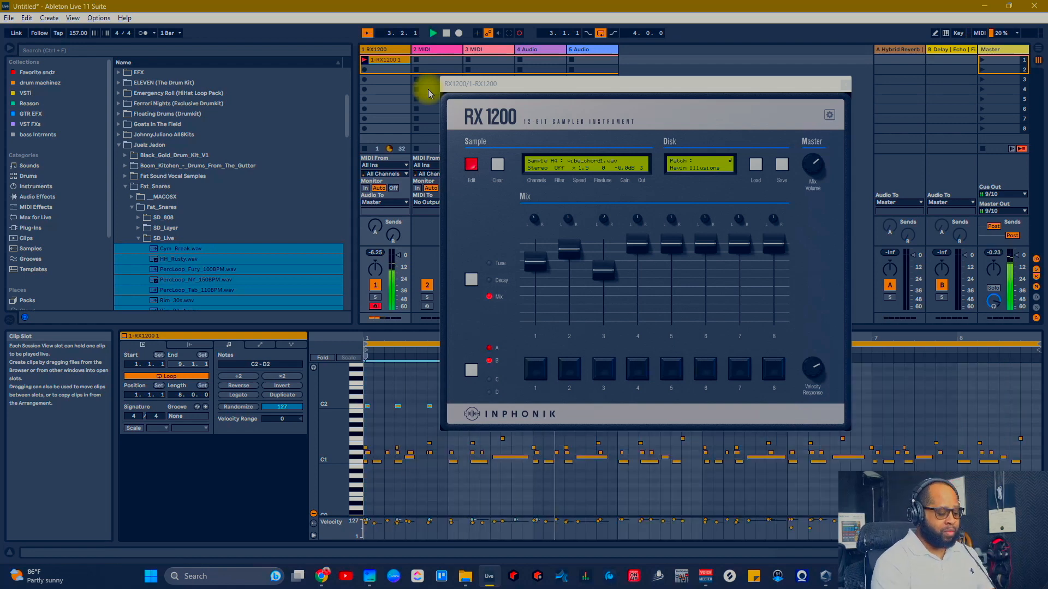
left_click_drag(625, 82, 679, 14)
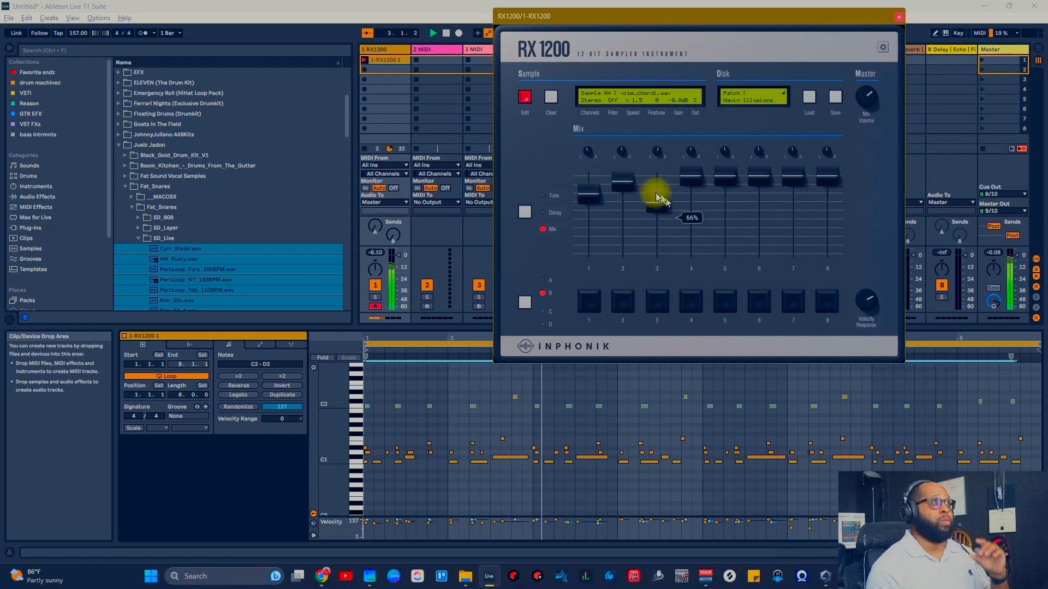
Raise the song tempo to 161.40 BPM during playback
left_click(78, 33)
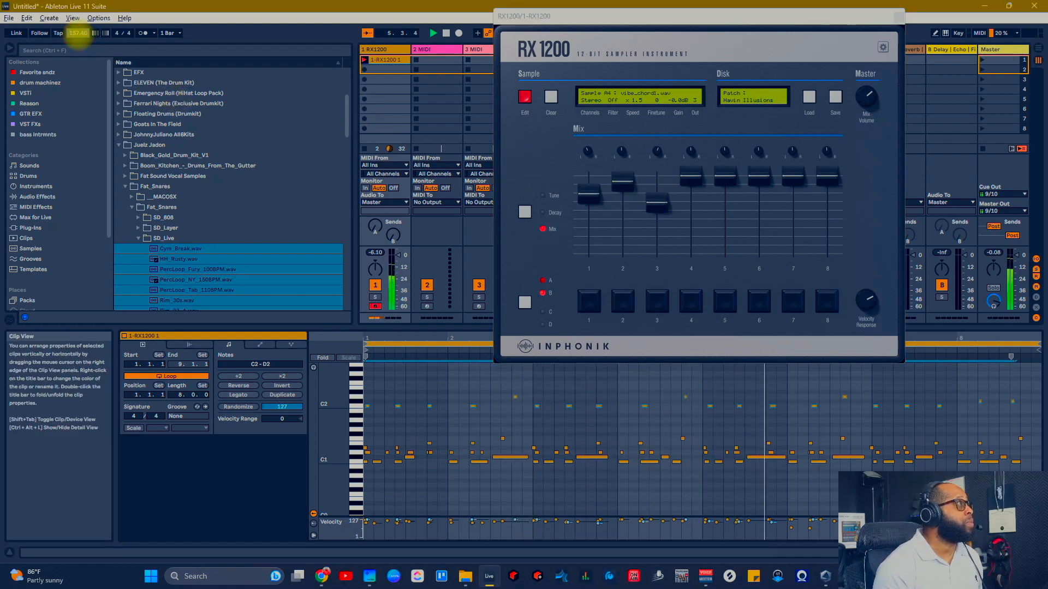
left_click_drag(78, 33, 78, 35)
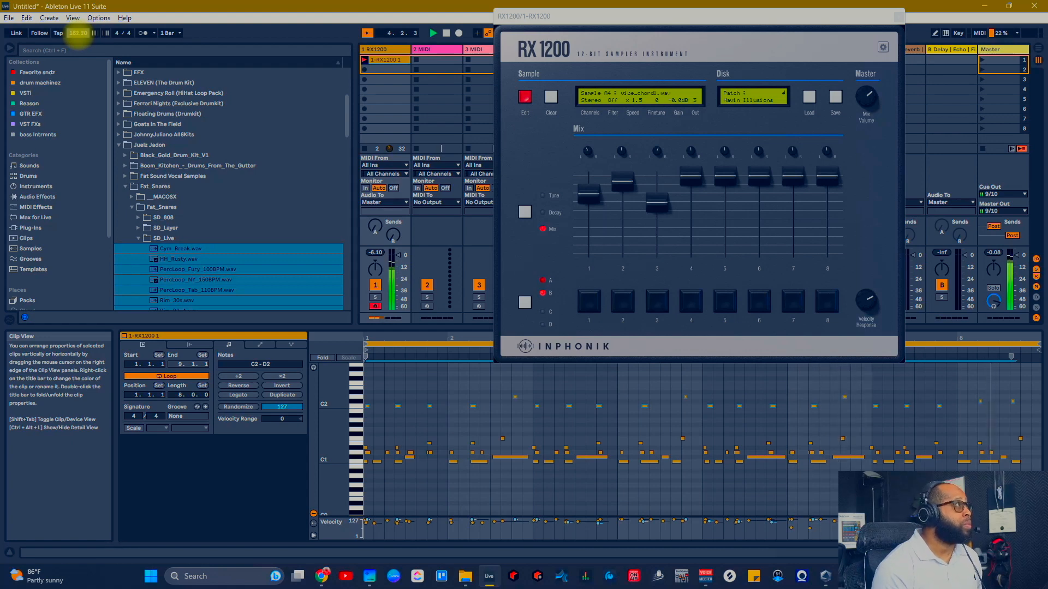
left_click_drag(79, 33, 79, 35)
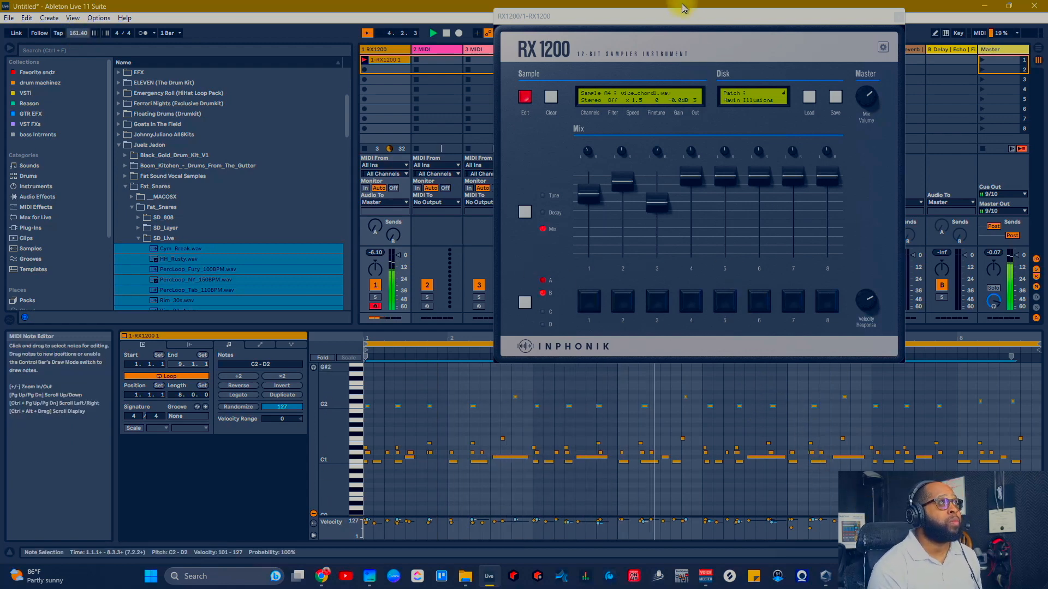
Switch the RX1200 to pad bank C, lower pad 1's Mix level and restart playback from the beginning
key("space")
left_click_drag(682, 16, 702, 75)
left_click(544, 362)
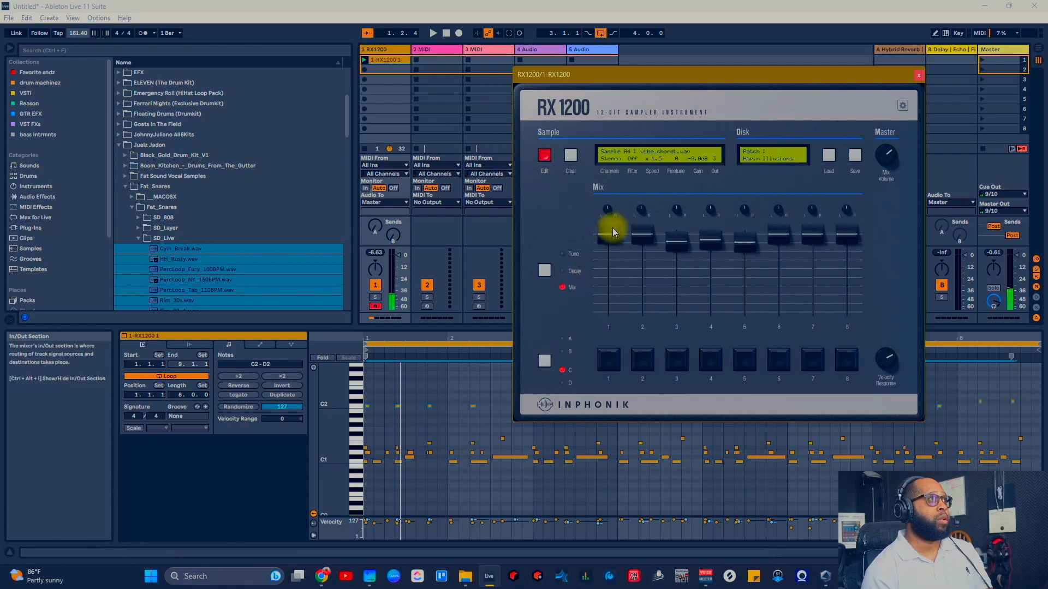
left_click_drag(613, 233, 616, 273)
left_click(446, 33)
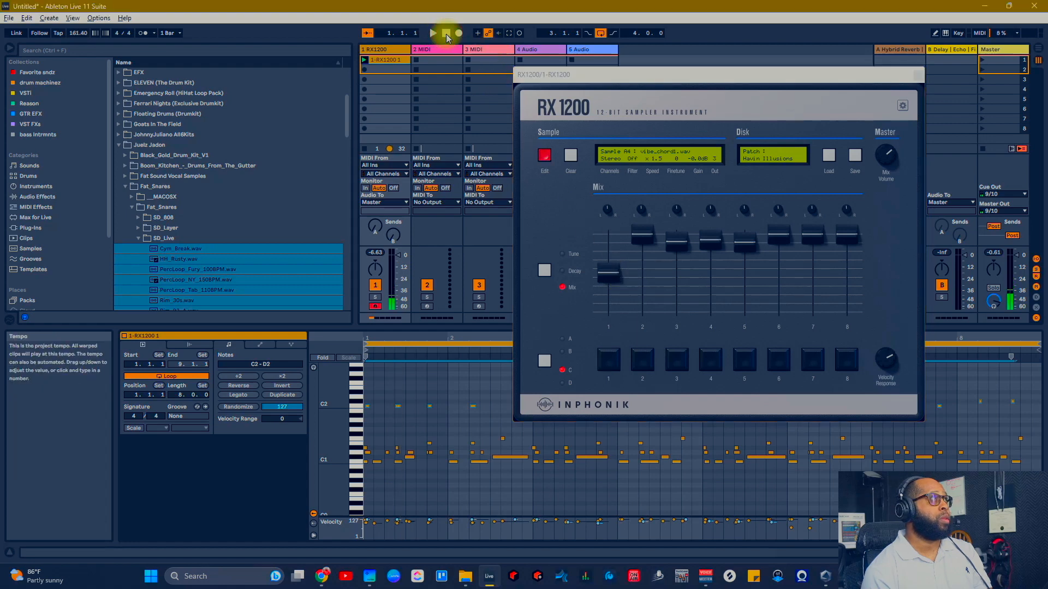
left_click(432, 33)
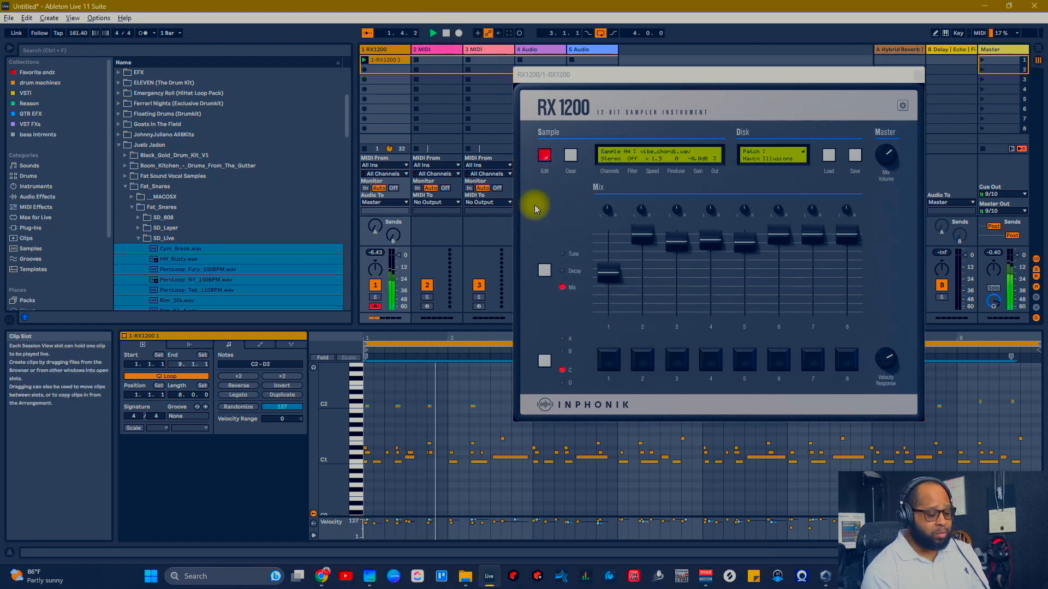
Delete the C3 note late in bar 4 of the RX1200 clip, close the plug-in window and stop playback
left_click_drag(761, 74, 843, 5)
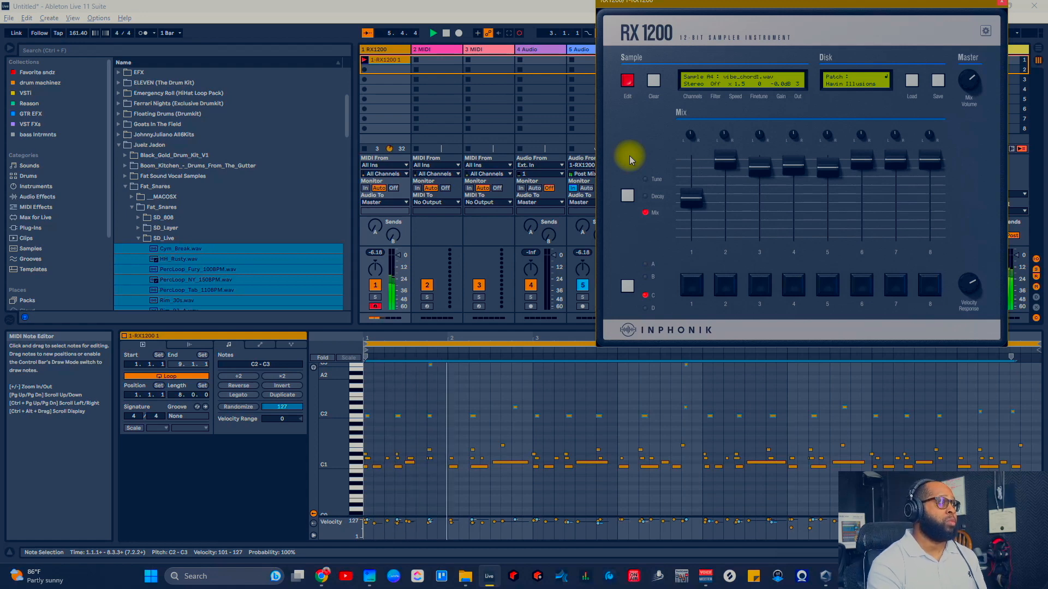
left_click_drag(661, 377, 737, 345)
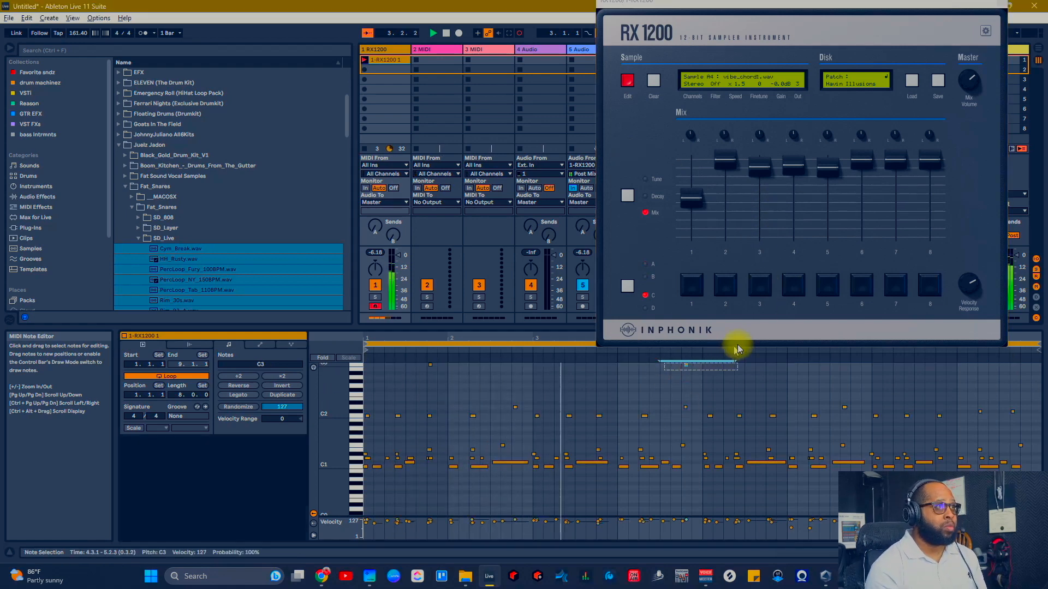
key("Delete")
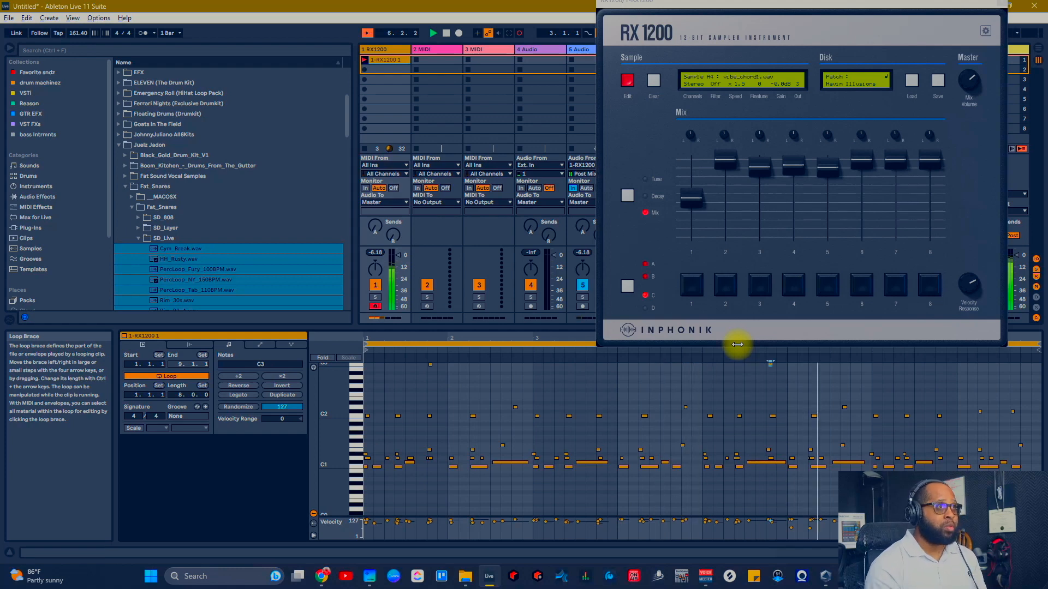
left_click(1008, 5)
key("space")
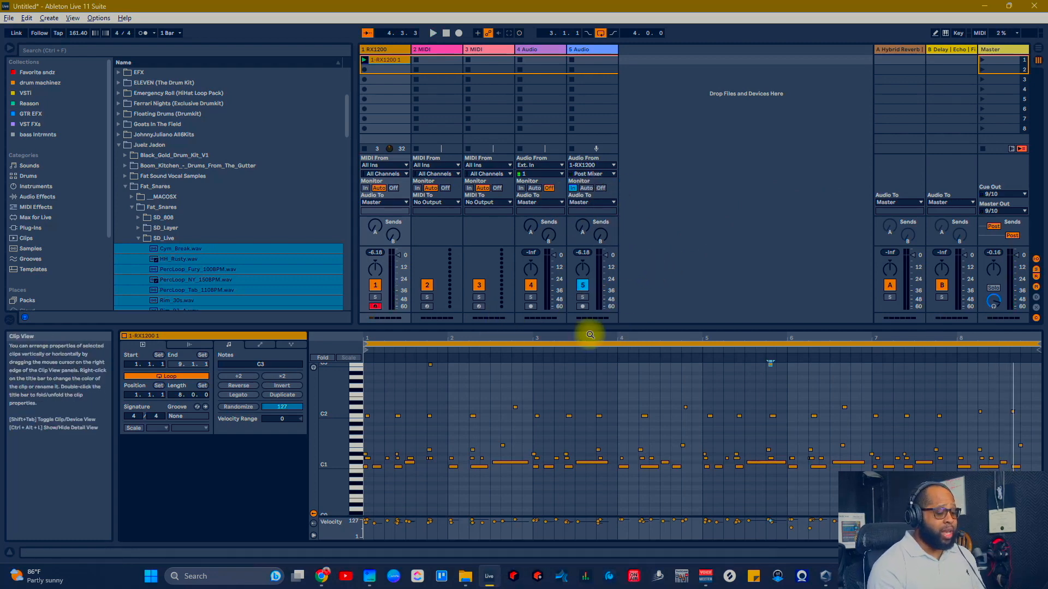
Delete the two unneeded audio tracks, 4 Audio and 5 Audio
right_click(598, 49)
left_click(617, 68)
right_click(525, 49)
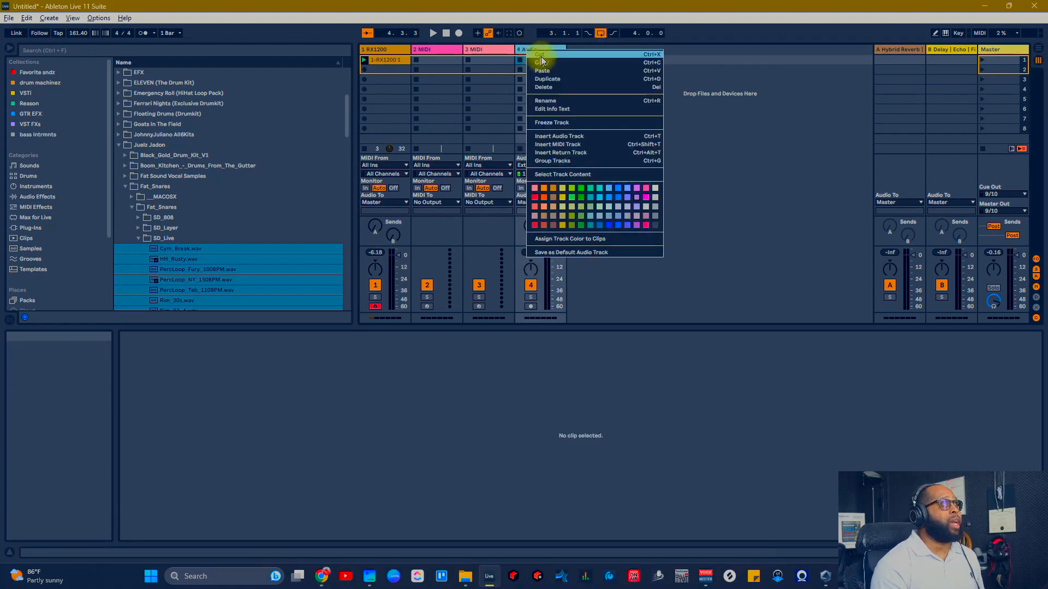
left_click(540, 78)
Search the browser for "modo" to find the MODO BASS 2 instrument
left_click(304, 51)
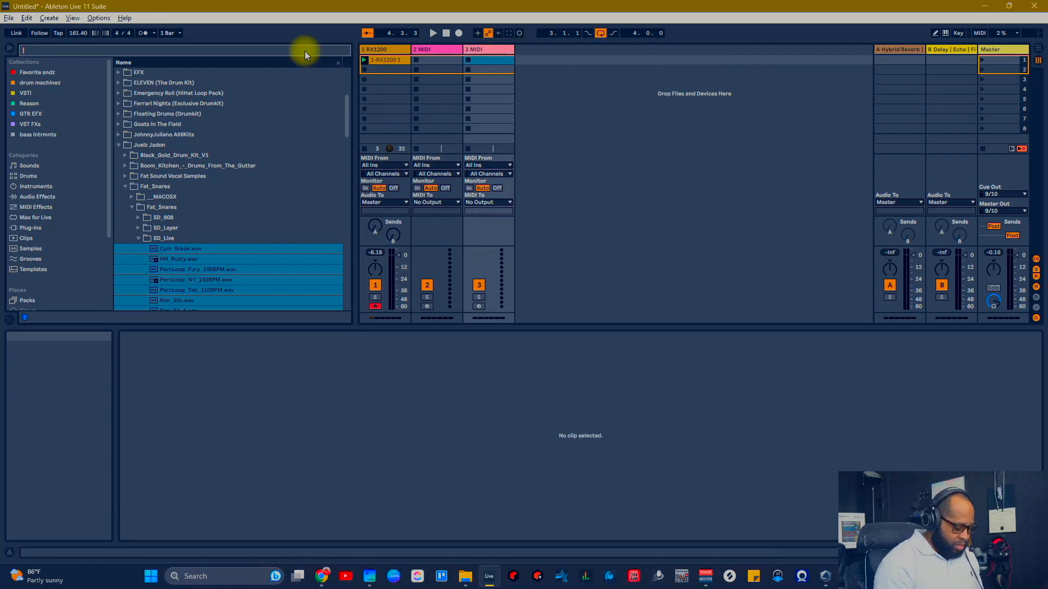
type("modo")
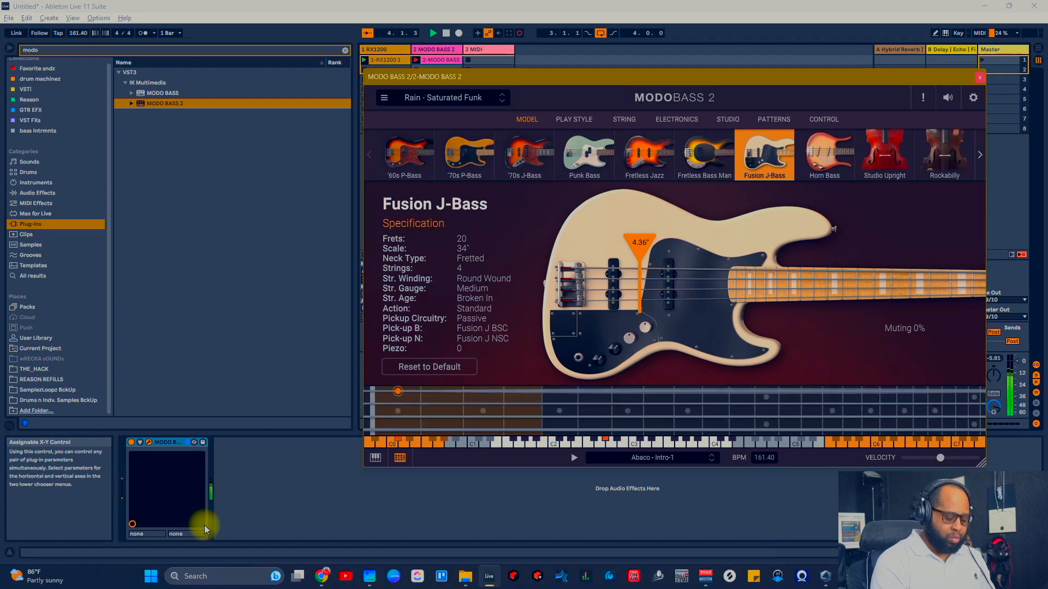
Close the MODO BASS 2 window during playback and quantize the bass clip's note starts to 1/16 with an adjusted partial amount
key("space")
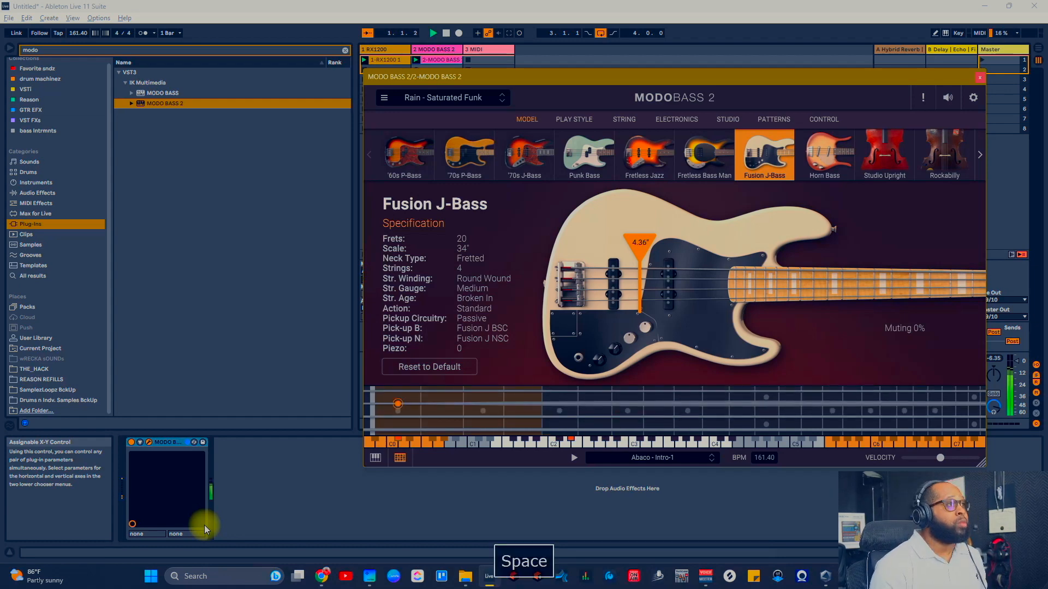
left_click(986, 78)
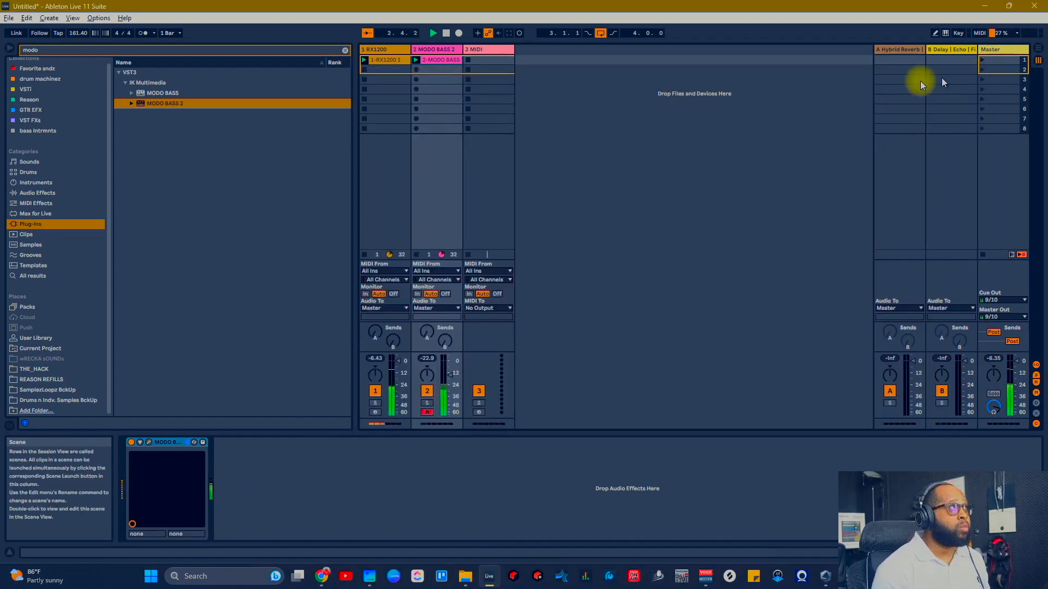
double_click(432, 63)
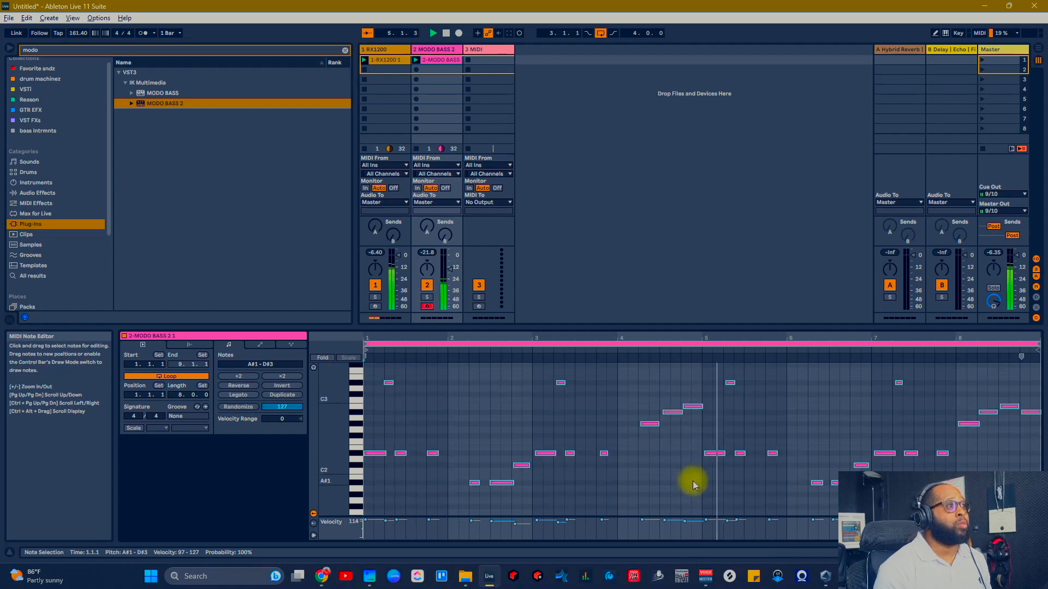
right_click(693, 480)
left_click(723, 292)
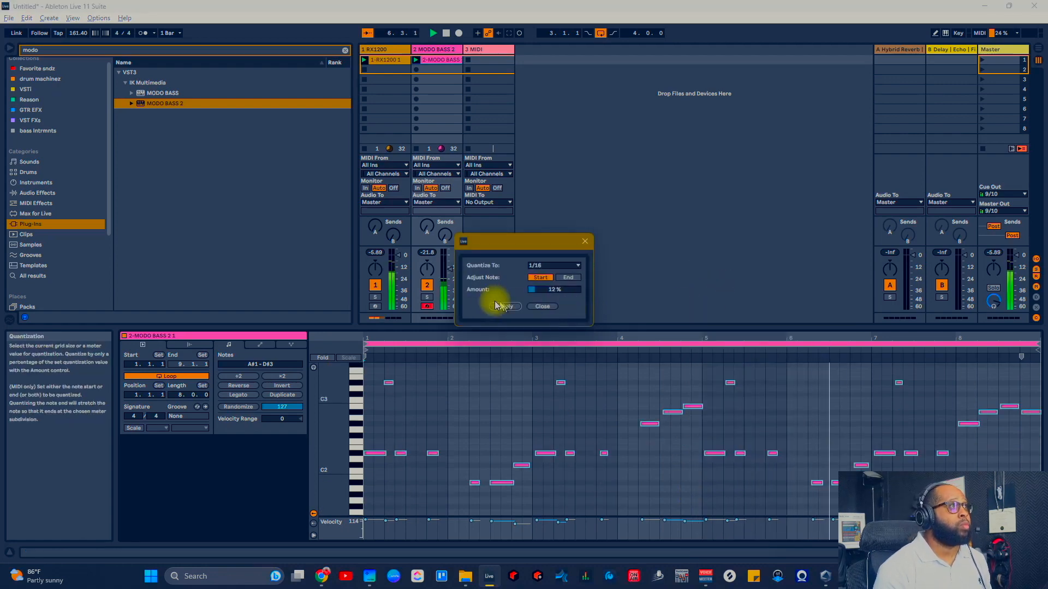
left_click_drag(542, 287, 549, 288)
left_click(511, 307)
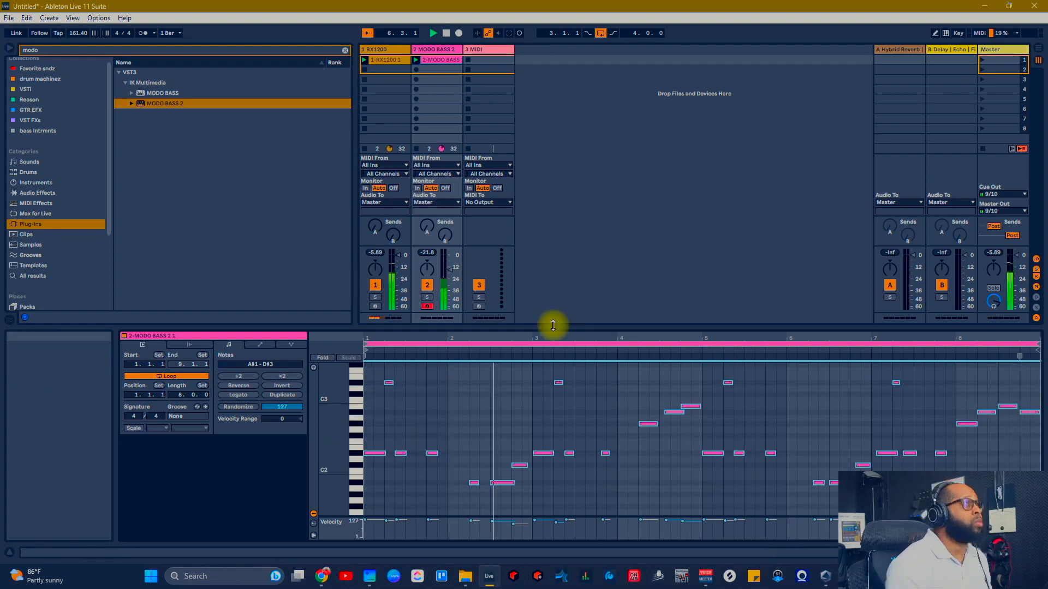
Select the RX1200 track, stop playback and reopen the RX1200 plug-in window
left_click(375, 49)
left_click(374, 50)
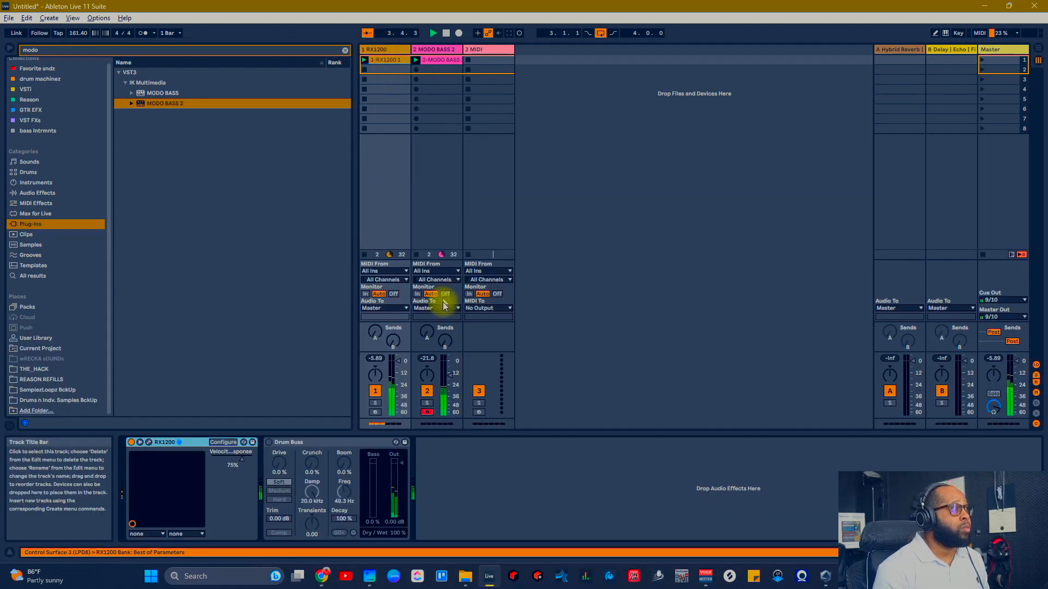
key("space")
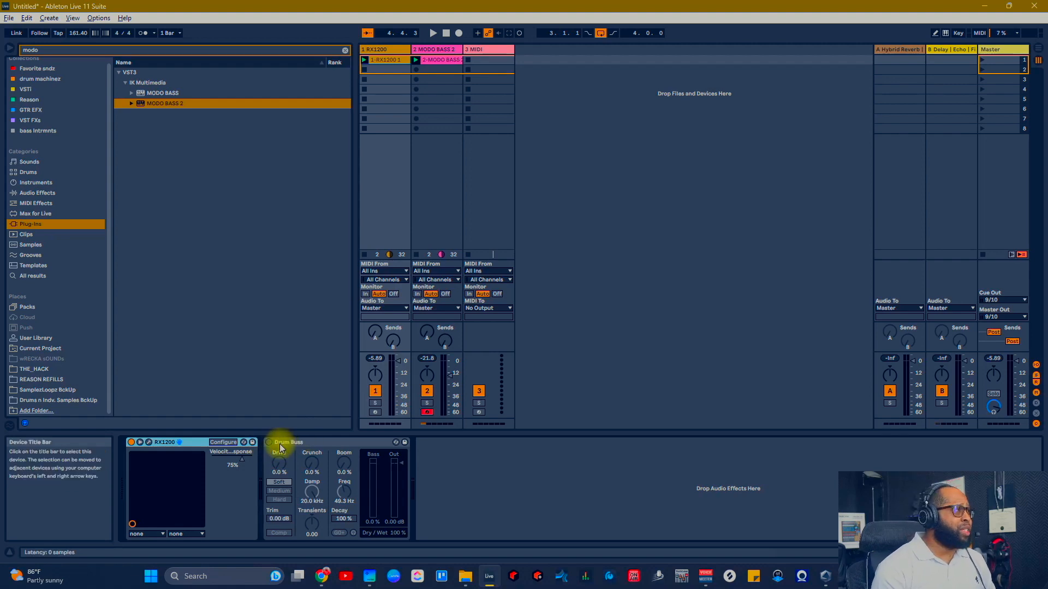
left_click(149, 442)
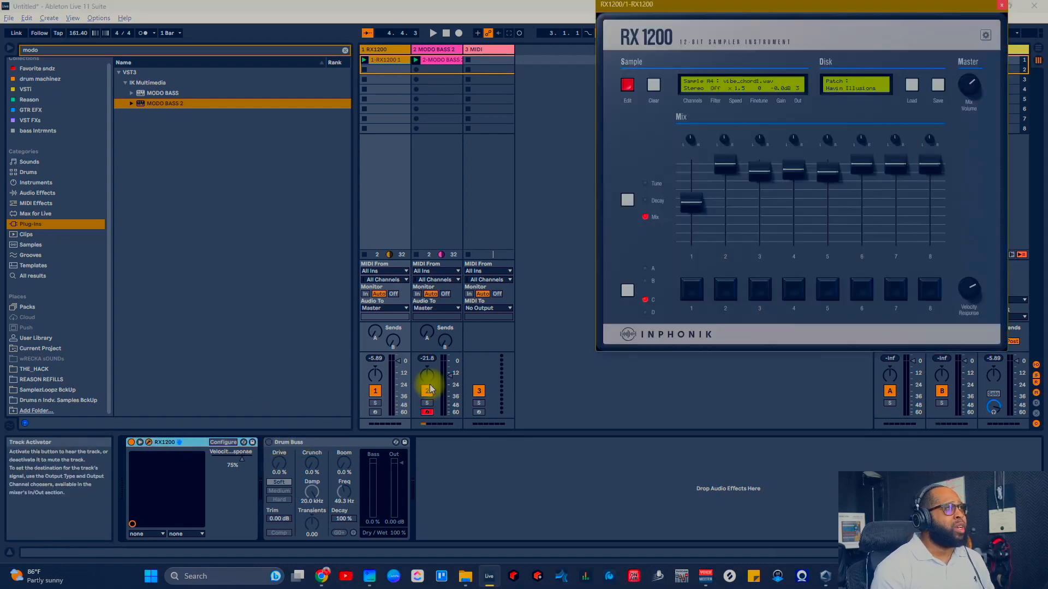
Turn on Drum Buss on the RX1200 track and raise its Drive while the beat plays
left_click(269, 442)
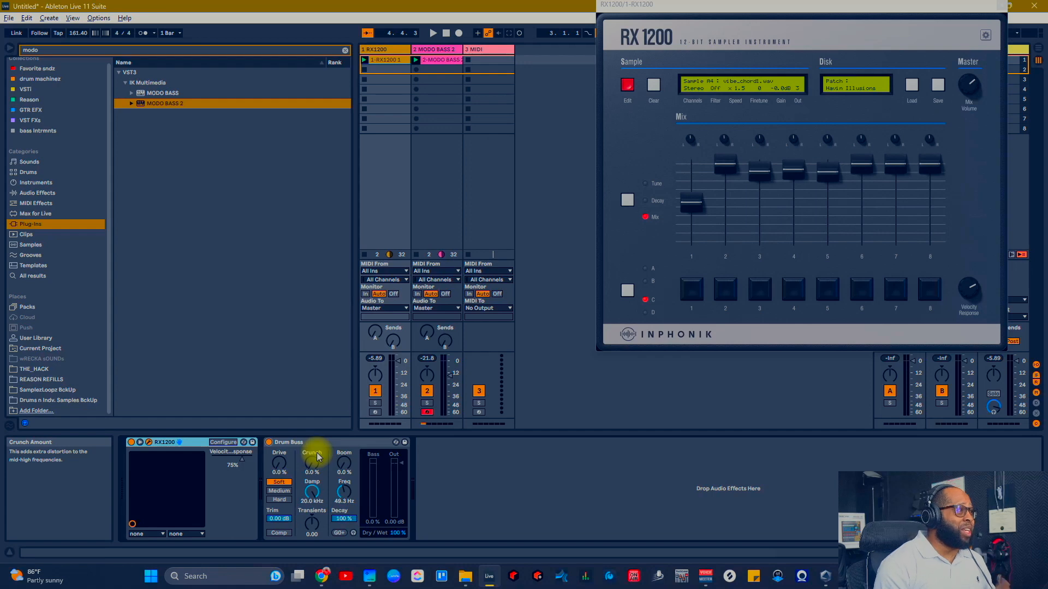
key("space")
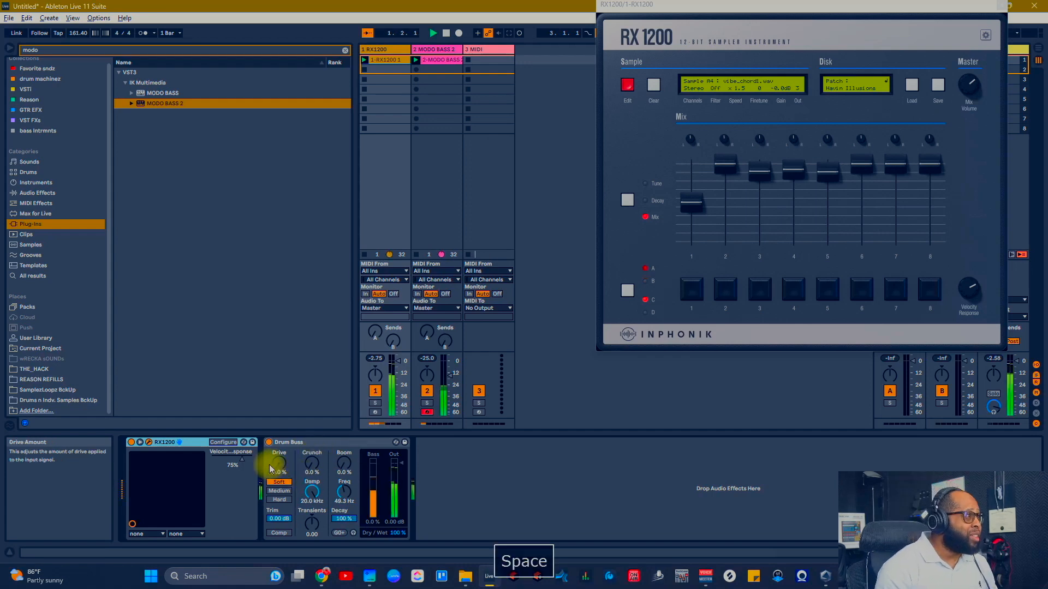
left_click_drag(279, 465, 279, 459)
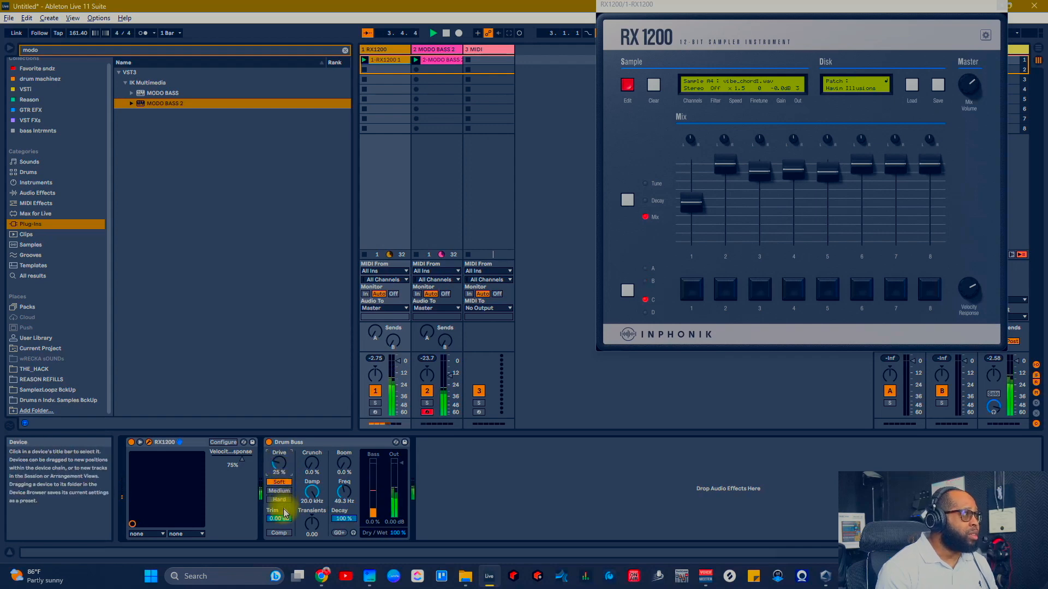
Set the Drum Buss distortion type to Medium and Drive to 19 %, briefly trying the compressor on and off
left_click(279, 490)
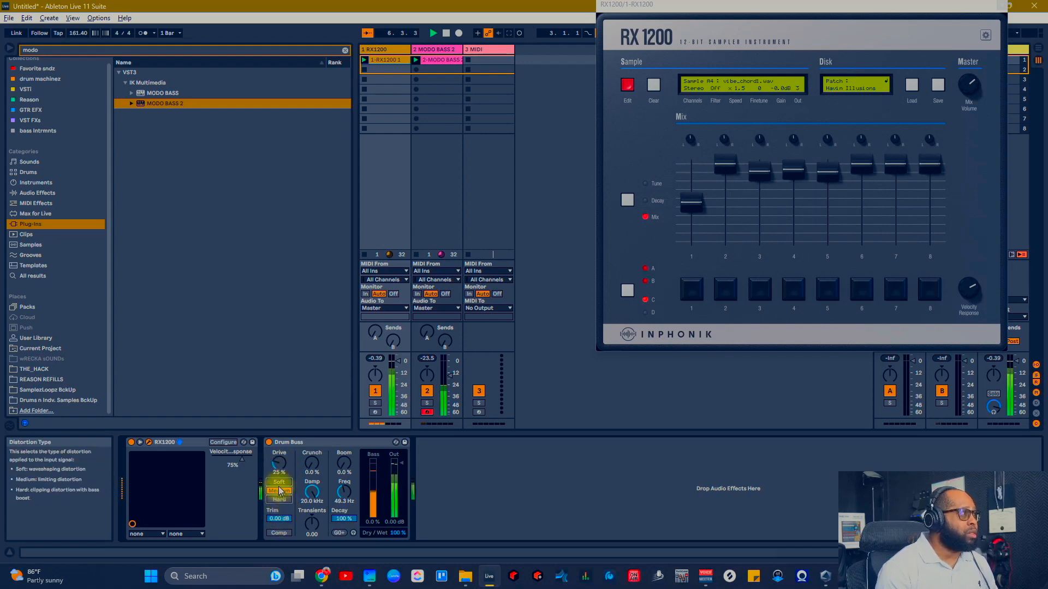
left_click(279, 483)
left_click(279, 491)
left_click_drag(277, 463, 277, 464)
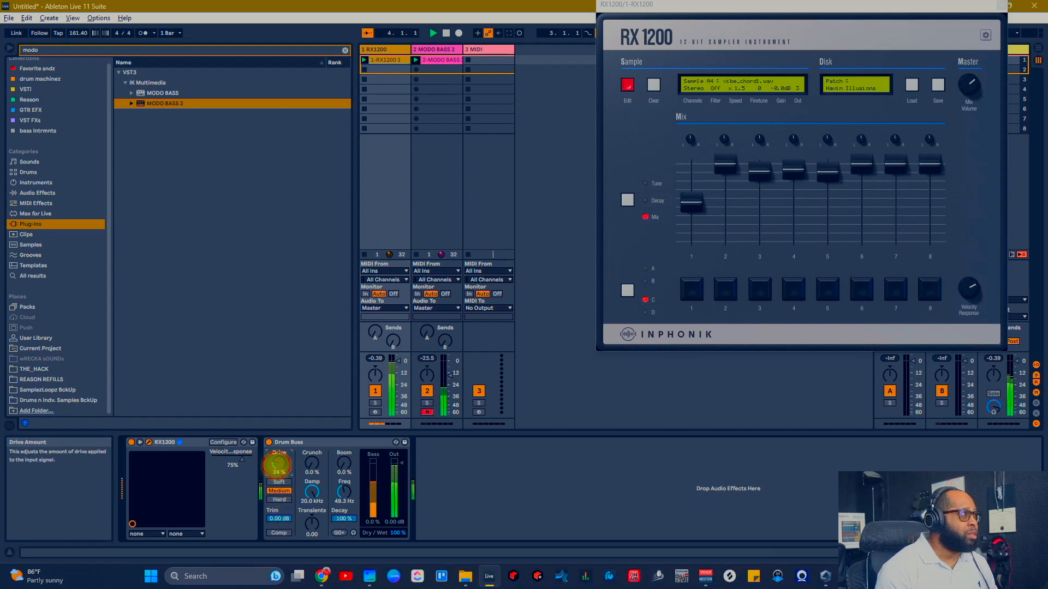
left_click(279, 533)
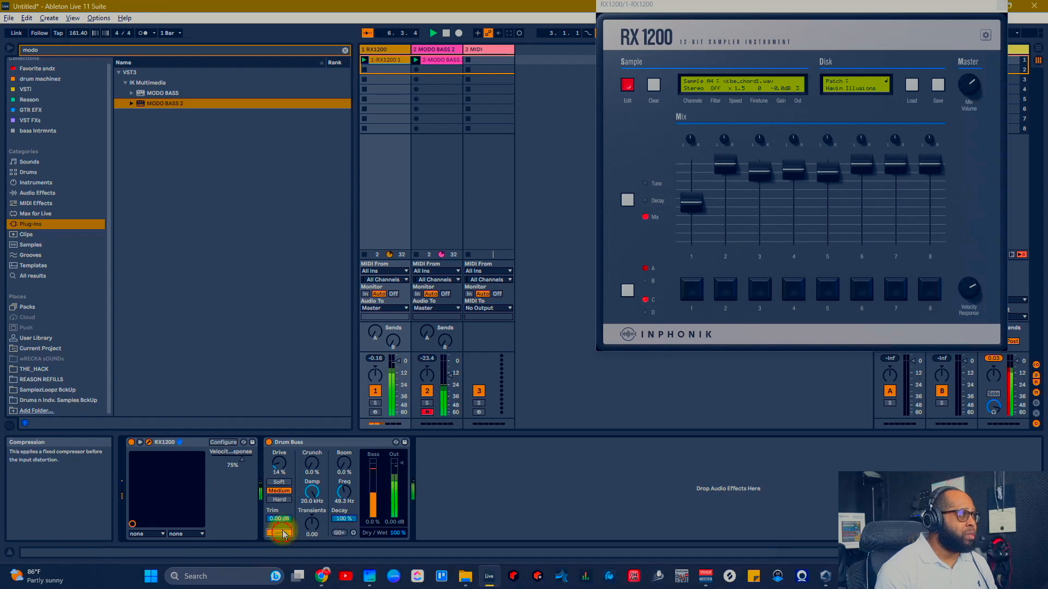
left_click(279, 534)
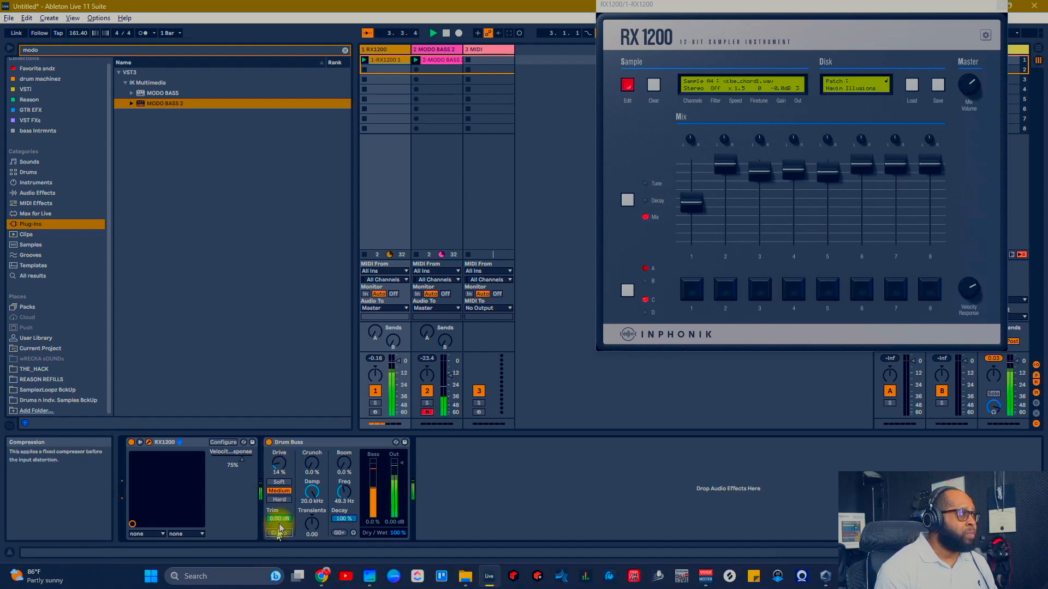
left_click(277, 464)
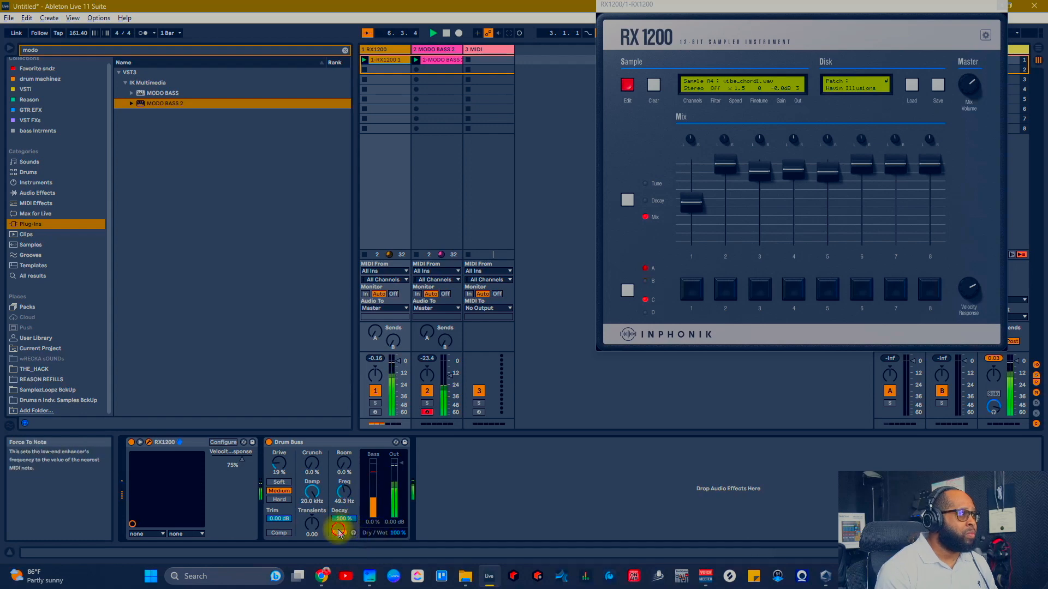
Set Drum Buss Boom to 20 % and tune its frequency to 73.0 Hz, using the master track's Spectrum as reference
left_click_drag(344, 466, 343, 463)
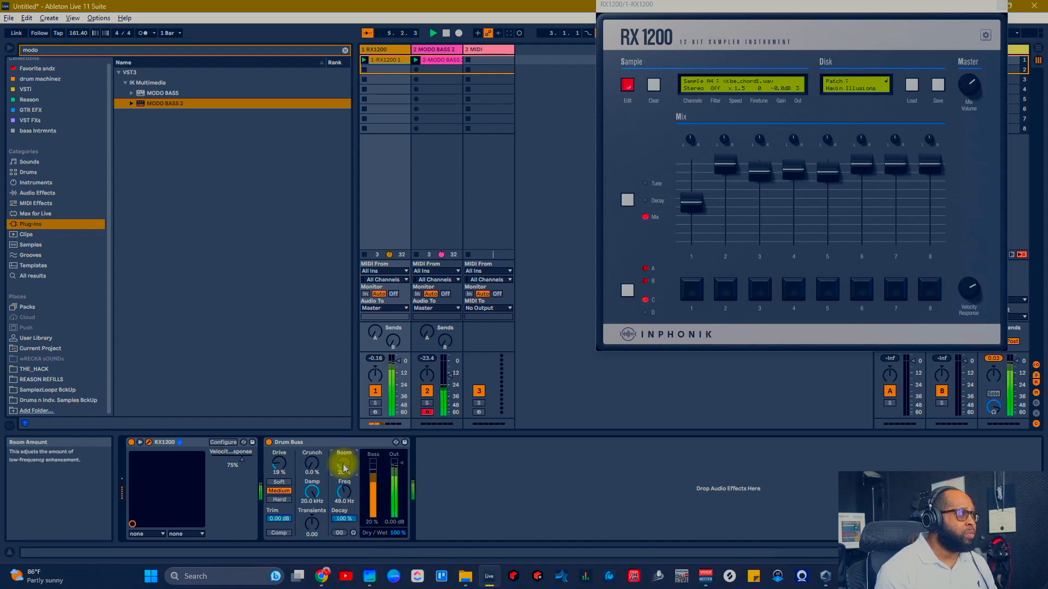
key("space")
key("space")
left_click(944, 374)
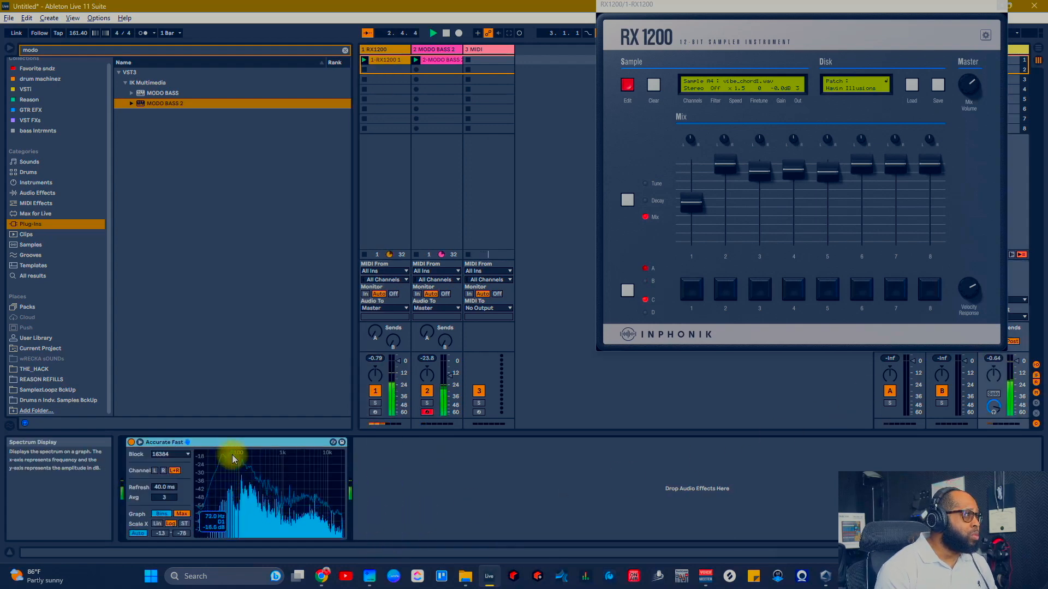
left_click(339, 535)
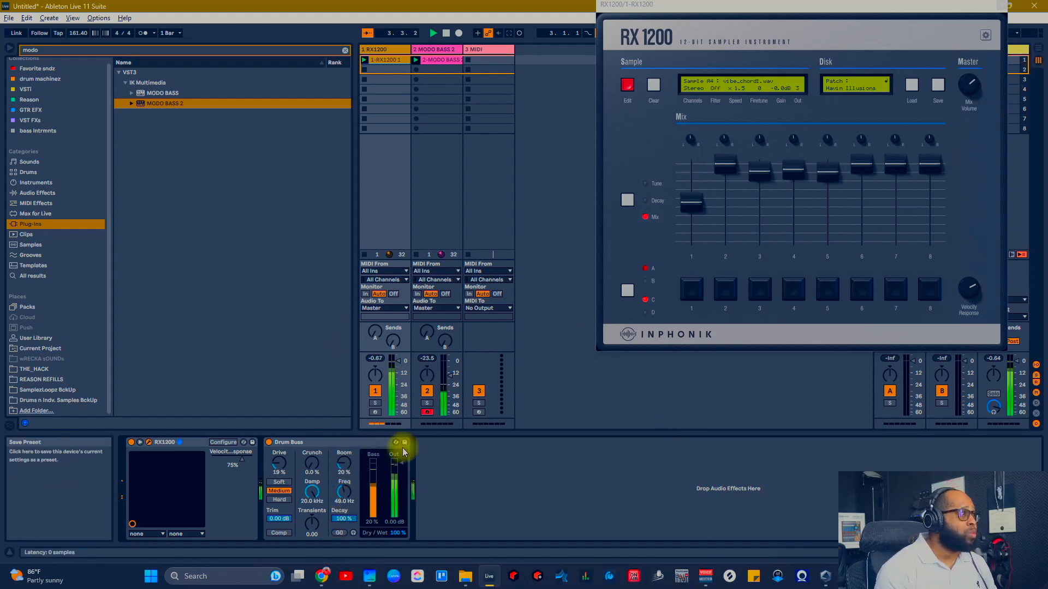
left_click(345, 490)
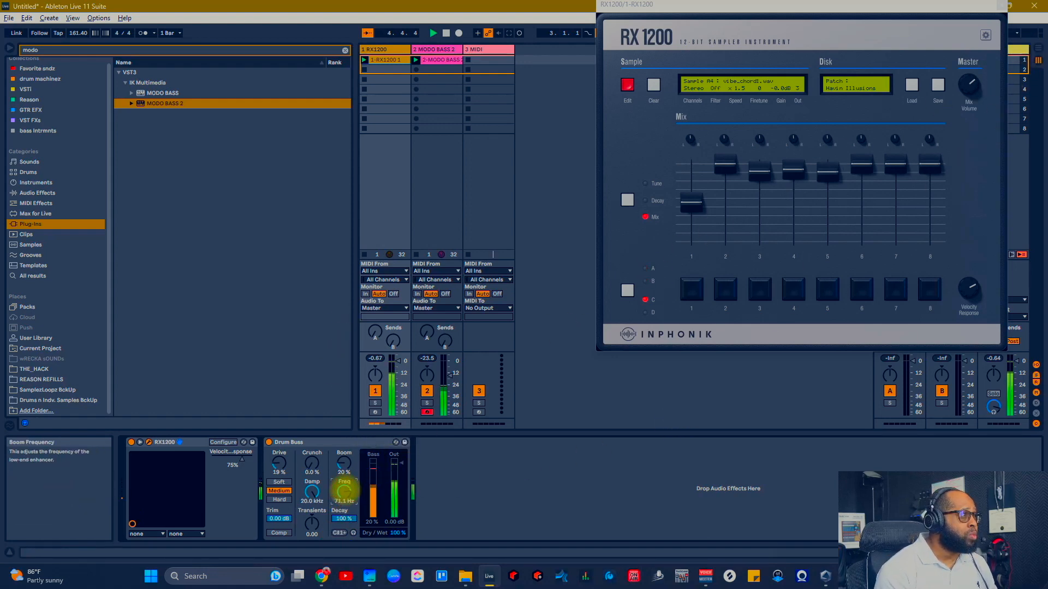
left_click(346, 471)
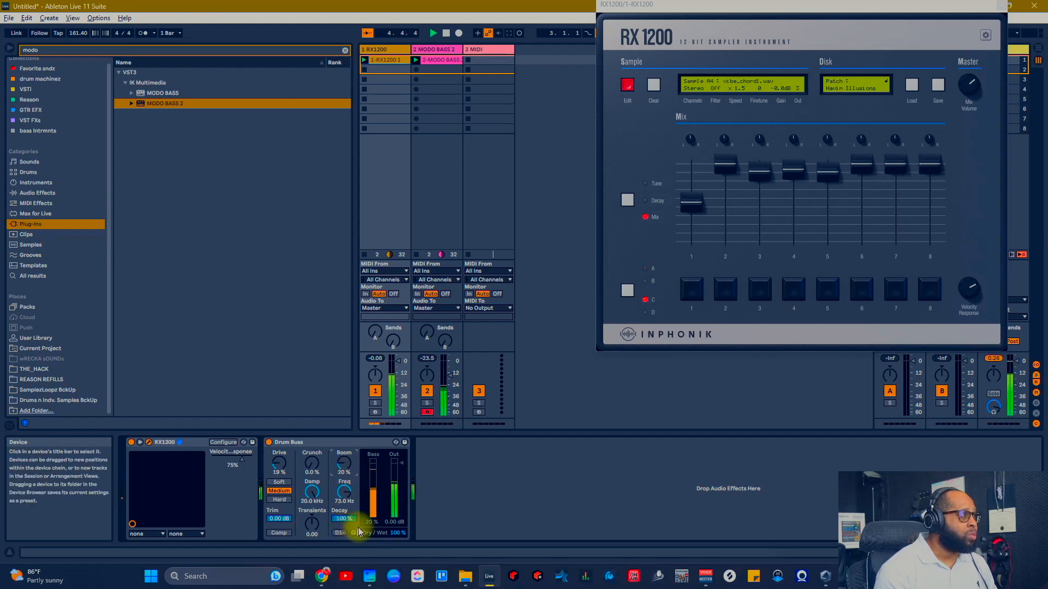
Set Drum Buss Crunch to 7.1 %, use Soft distortion with 22 % Drive, and compare the beat with the effect off and on
left_click_drag(316, 472, 314, 466)
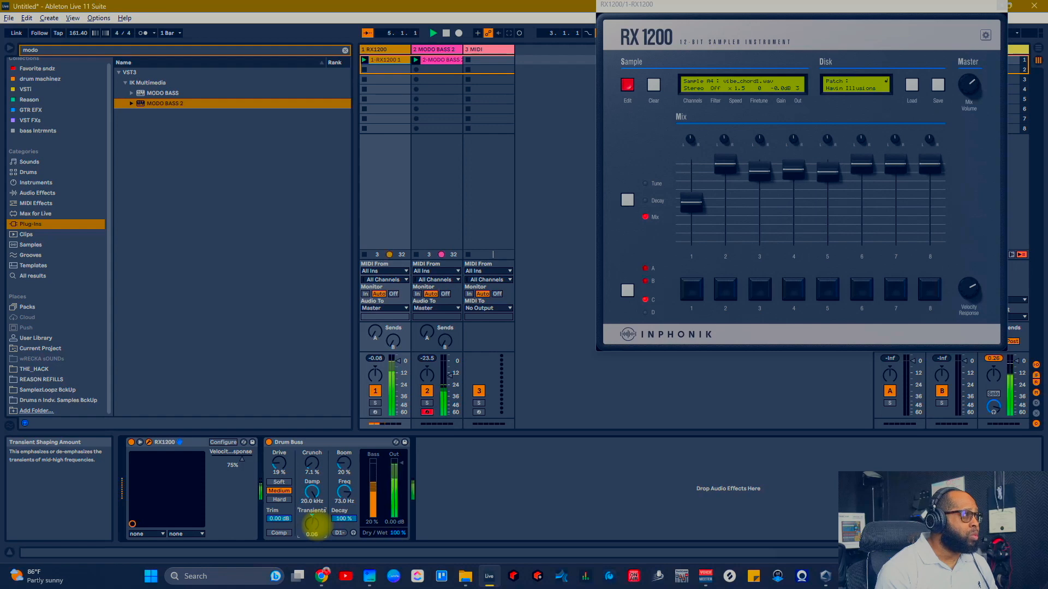
left_click(279, 482)
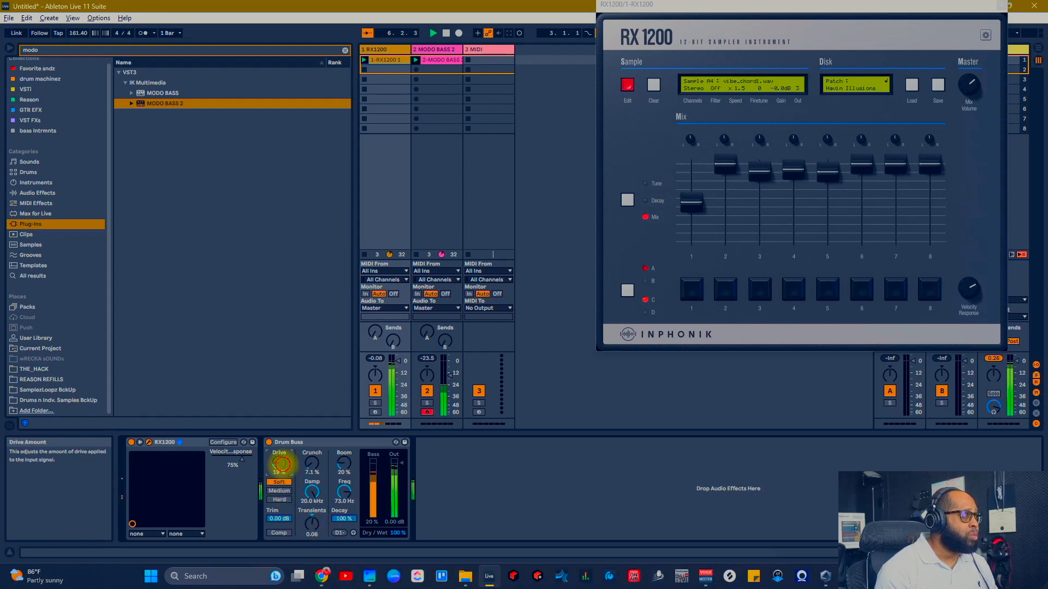
left_click(268, 443)
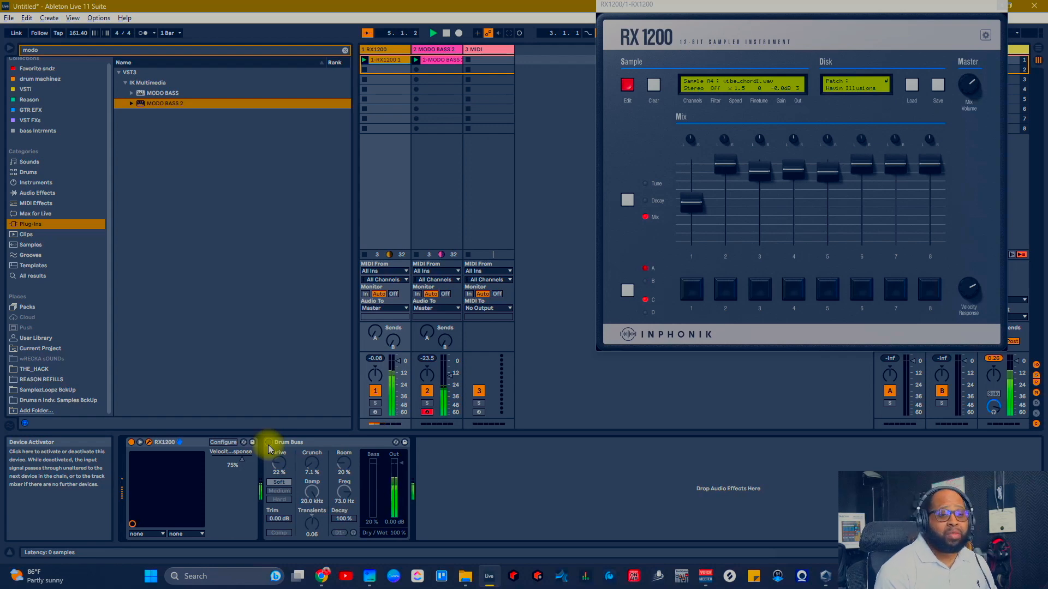
left_click(268, 443)
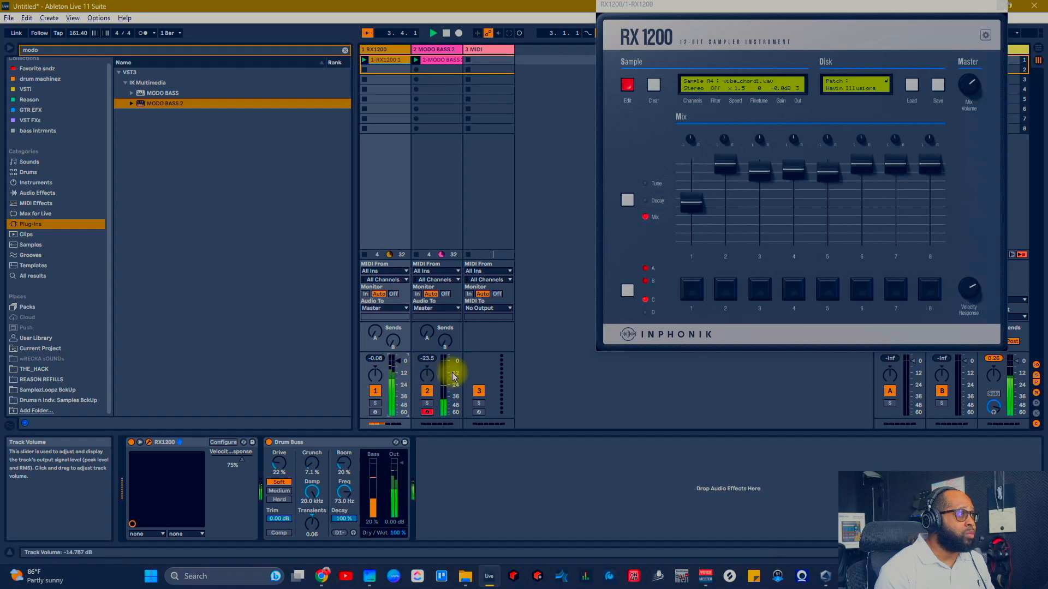
Stop playback, duplicate the RX1200 clip into the second slot and open the copy's notes for editing
key("space")
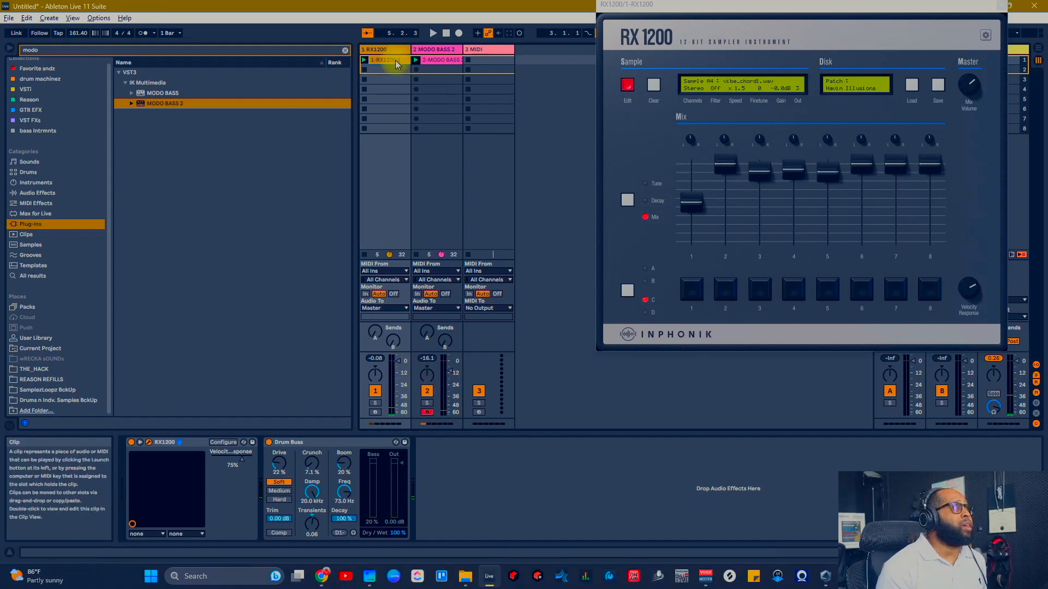
left_click_drag(396, 69, 395, 71)
left_click(396, 75)
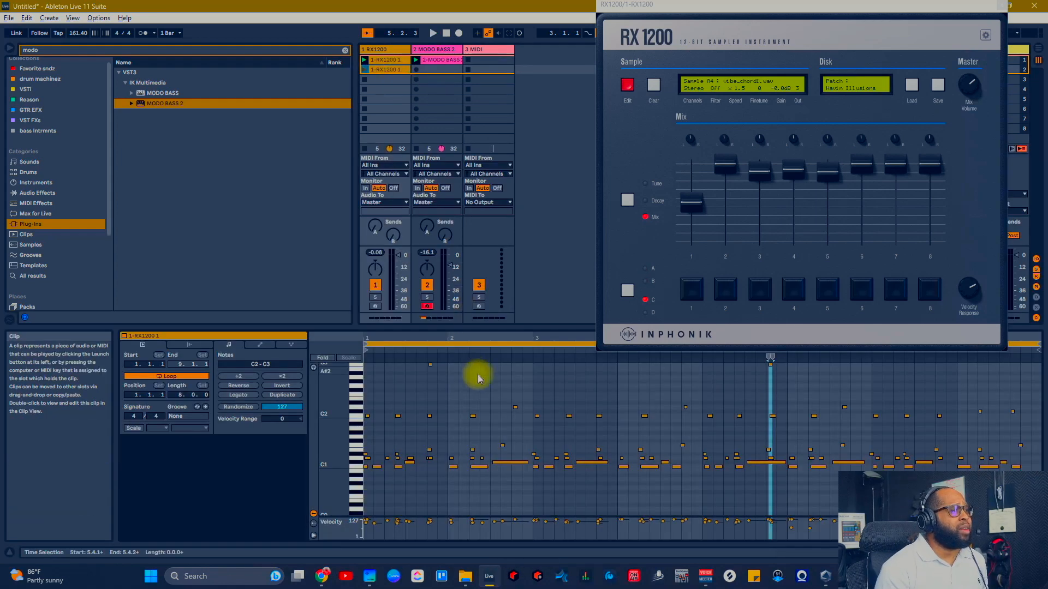
Fold the duplicated clip's piano roll to its used note rows and turn on MIDI editor preview
left_click_drag(338, 409, 339, 410)
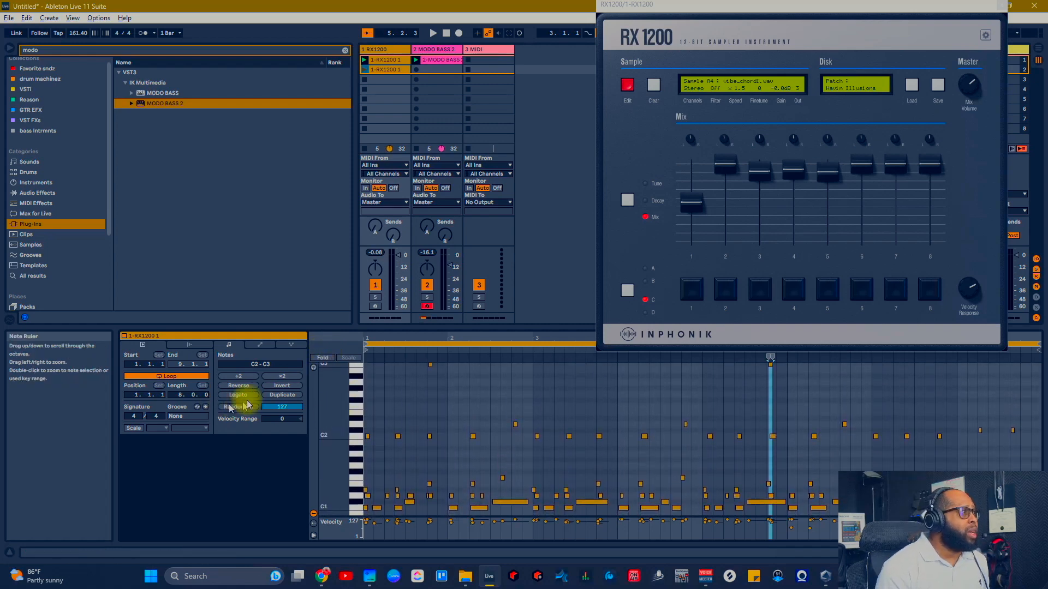
left_click(324, 357)
left_click(325, 358)
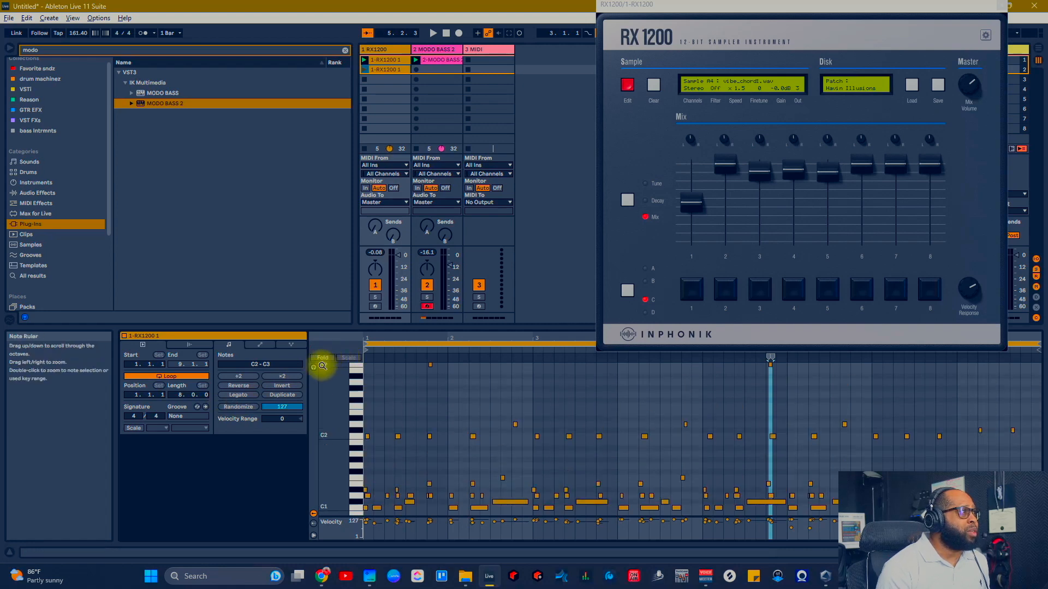
key("space")
left_click(323, 359)
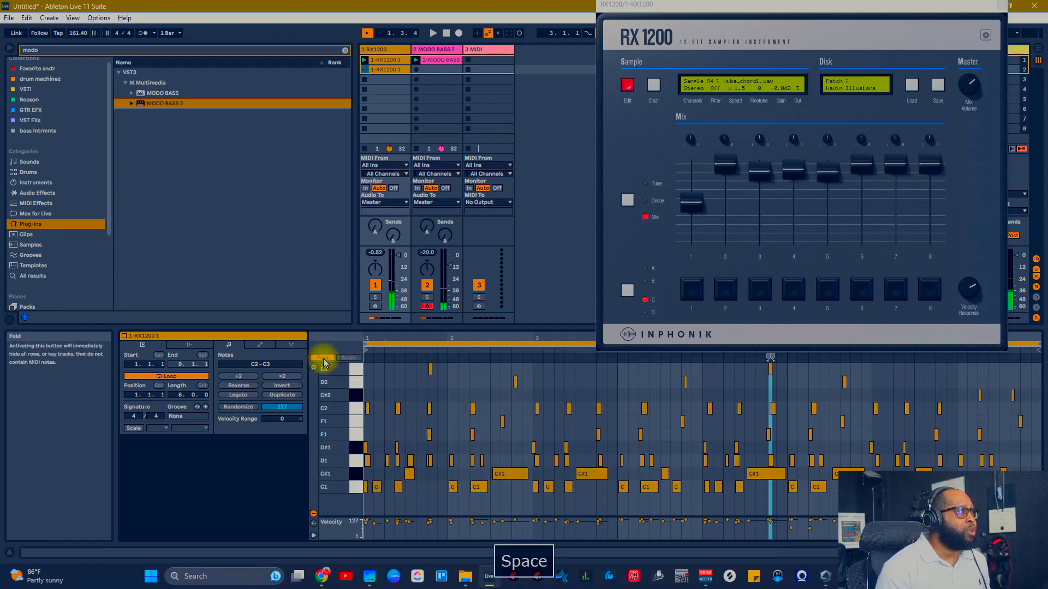
left_click(314, 368)
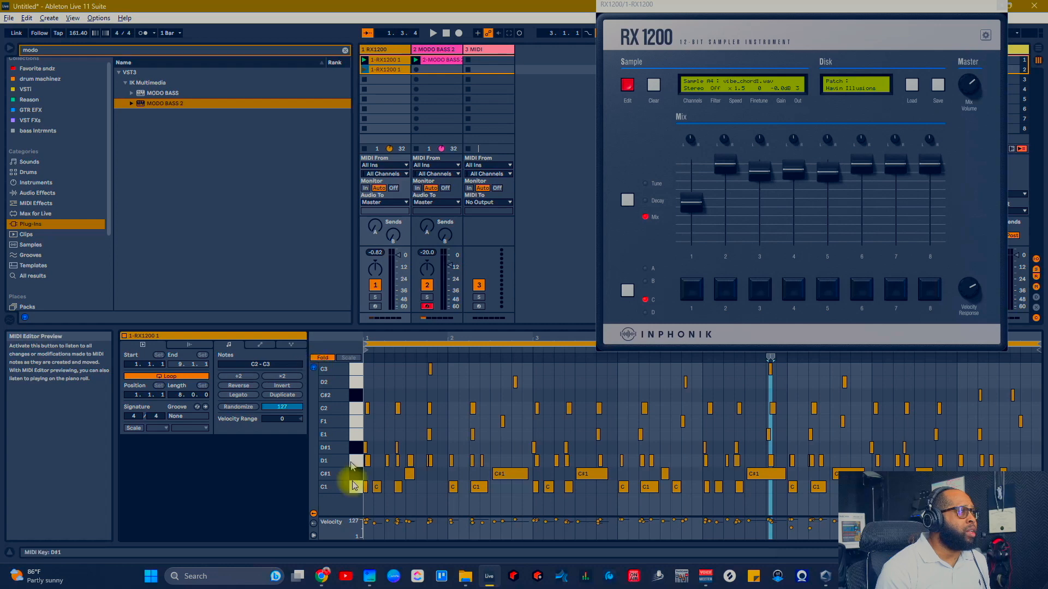
Audition the samples on the C#1 to F1 note rows of the duplicated clip and play the beat
left_click(354, 477)
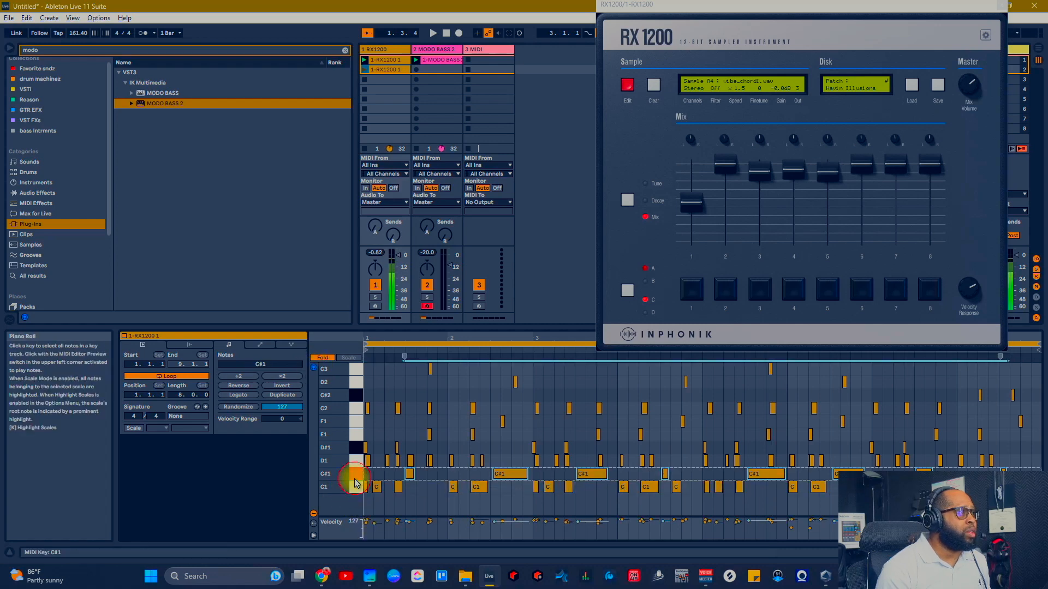
left_click(354, 460)
left_click(354, 448)
left_click(355, 434)
left_click(358, 422)
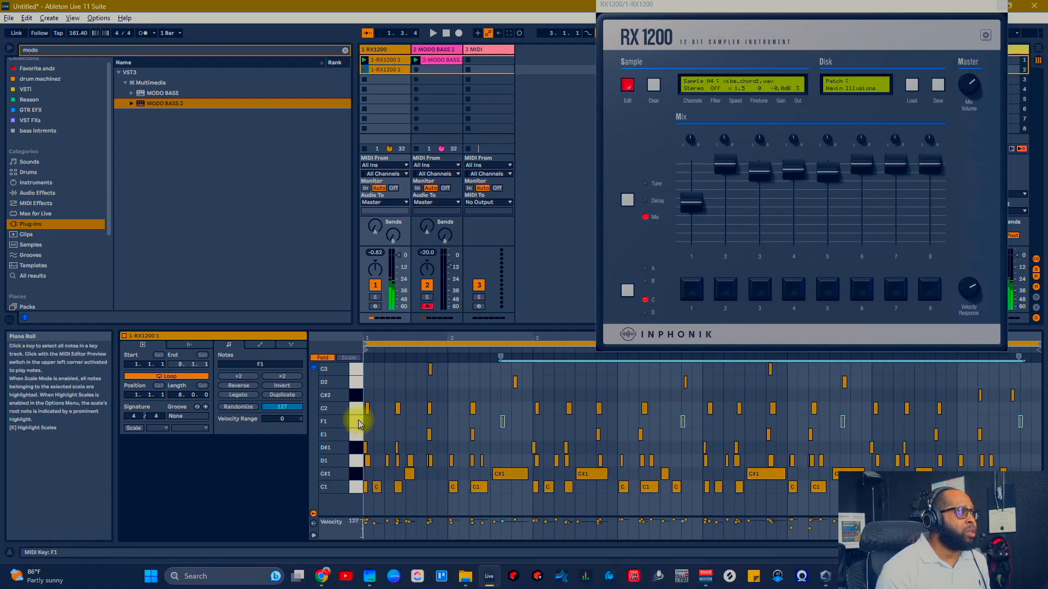
left_click(355, 434)
key("space")
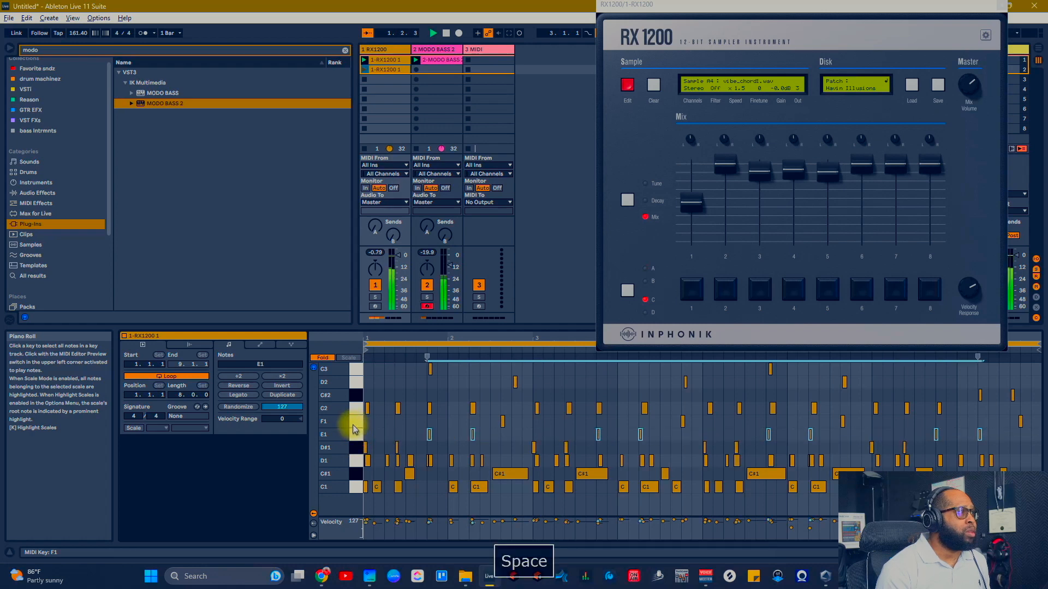
Try the duplicated clip with its C2 to C3 notes deactivated and undo that change
left_click_drag(367, 365, 1044, 413)
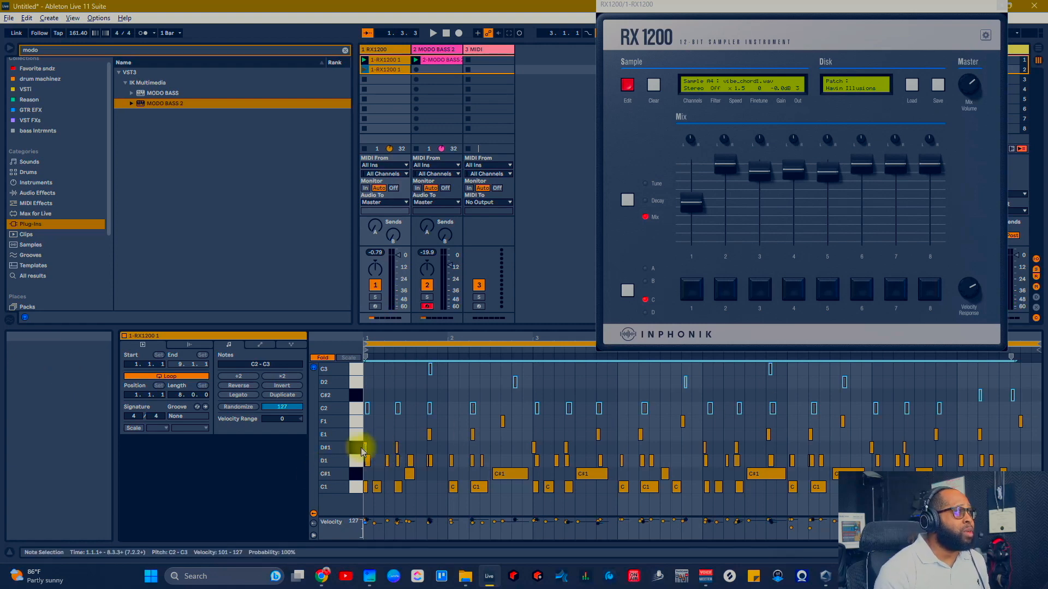
left_click(426, 417)
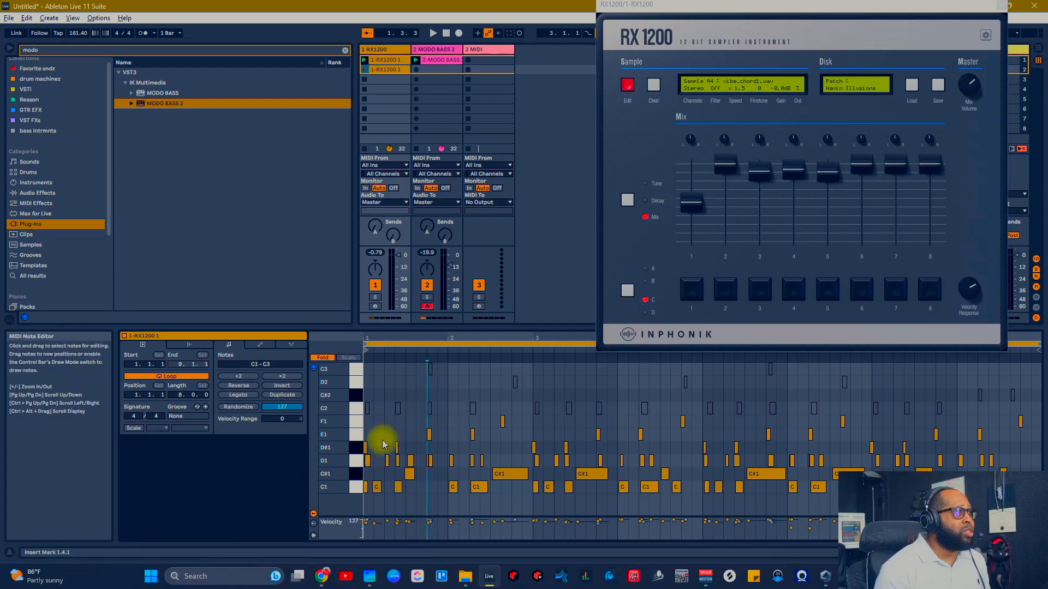
key("space")
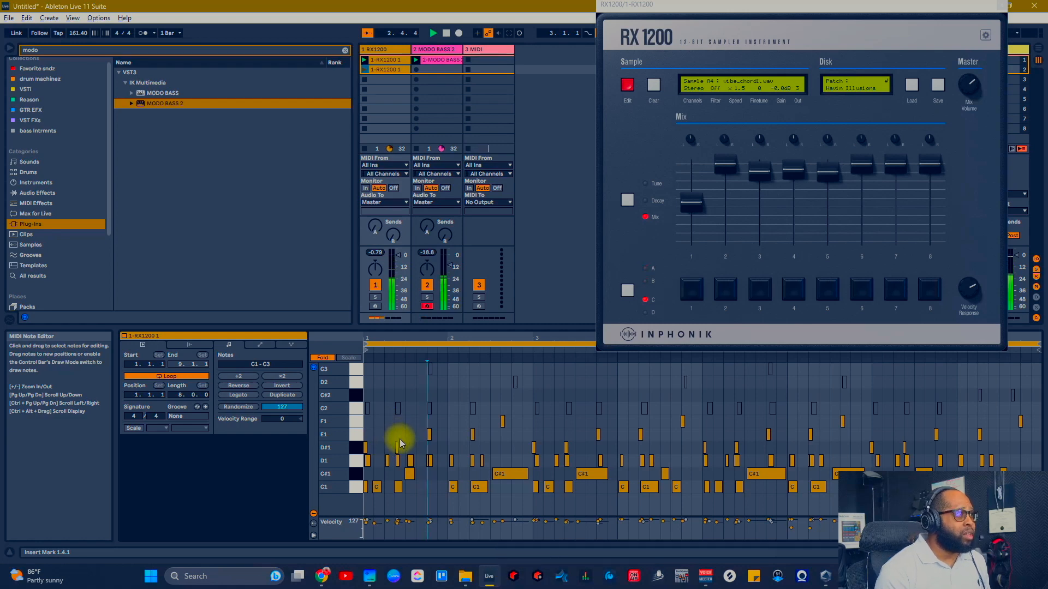
key("space")
key("ctrl+z")
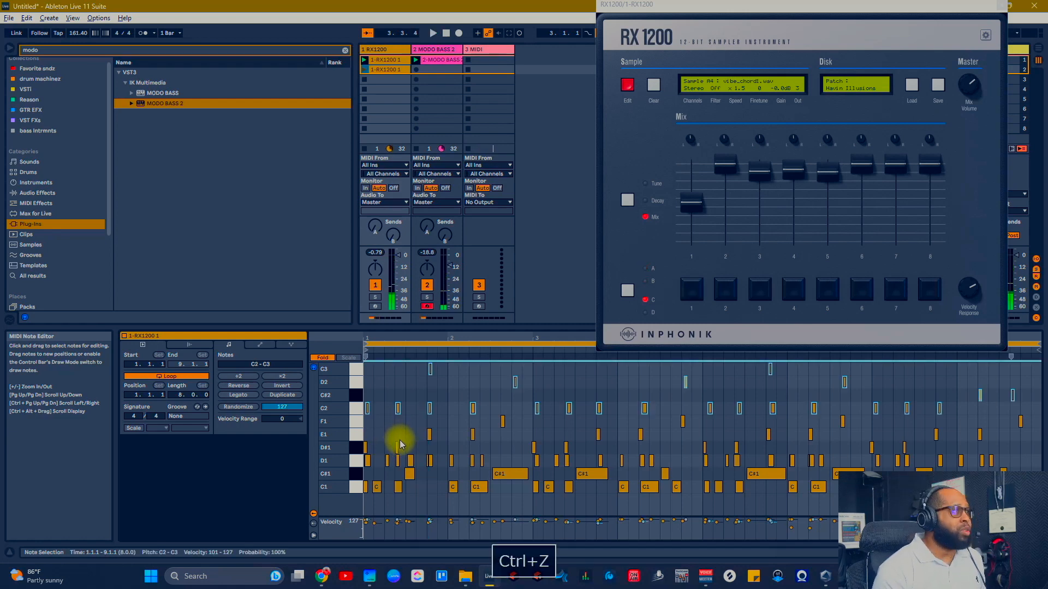
Deactivate the D#1 to F1 notes throughout the duplicated clip and launch that clip
left_click_drag(367, 419, 1040, 450)
key("space")
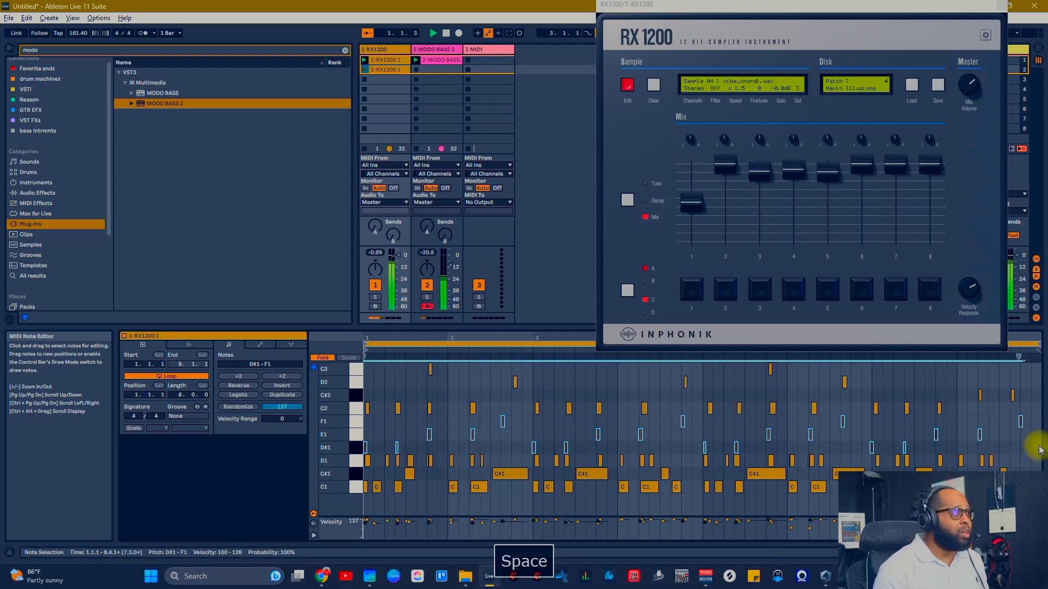
key("space")
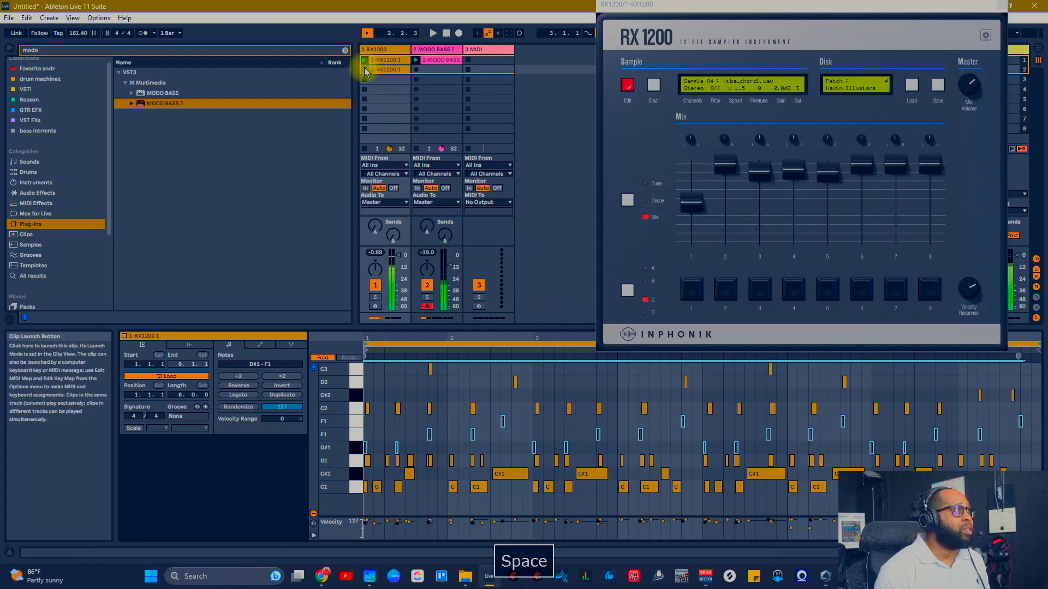
left_click(364, 70)
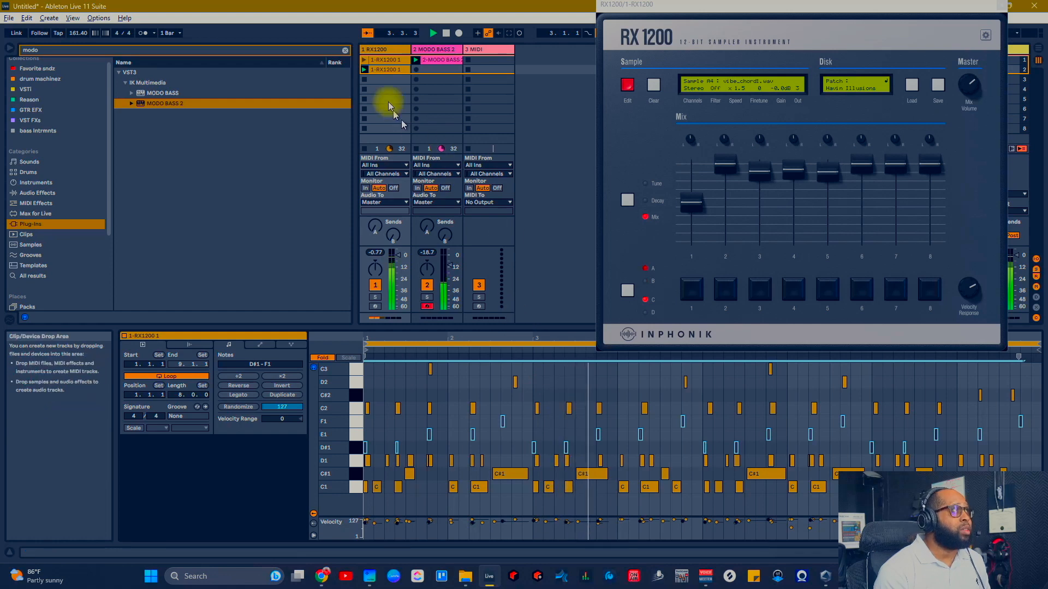
Colour the duplicated RX1200 clip green and copy the MODO BASS 2 clip into the second slot, deleting the extra RX1200 copy
right_click(382, 69)
left_click(435, 219)
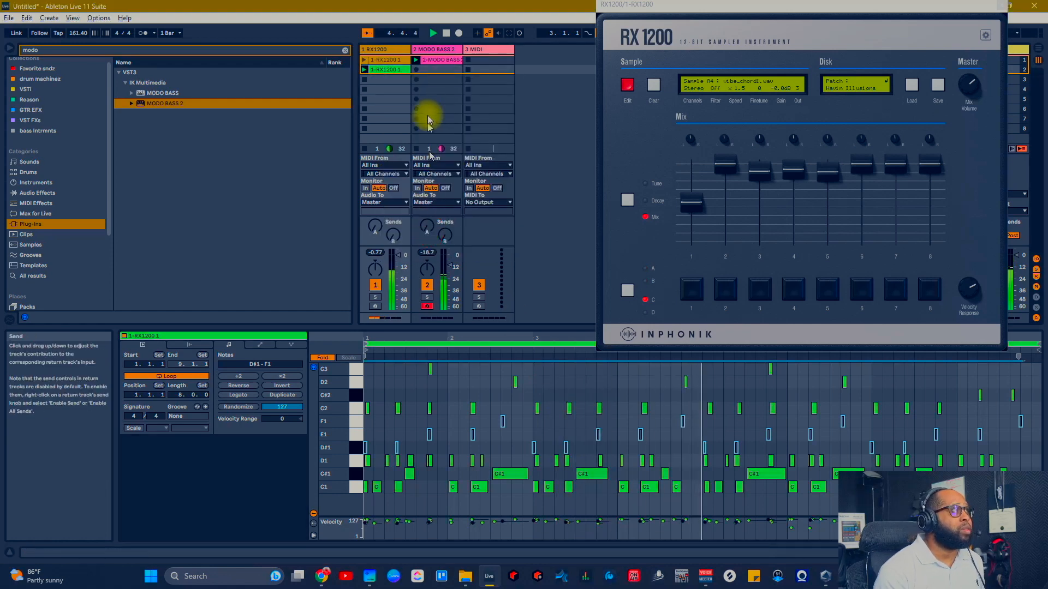
left_click(435, 61, "ctrl")
key("ctrl+d")
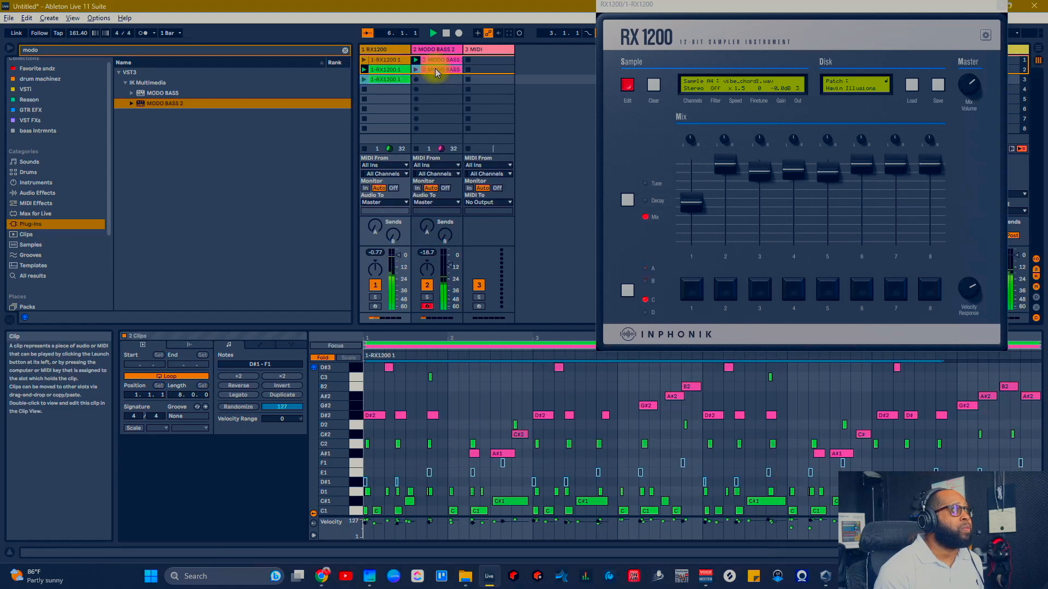
left_click(398, 81)
key("Delete")
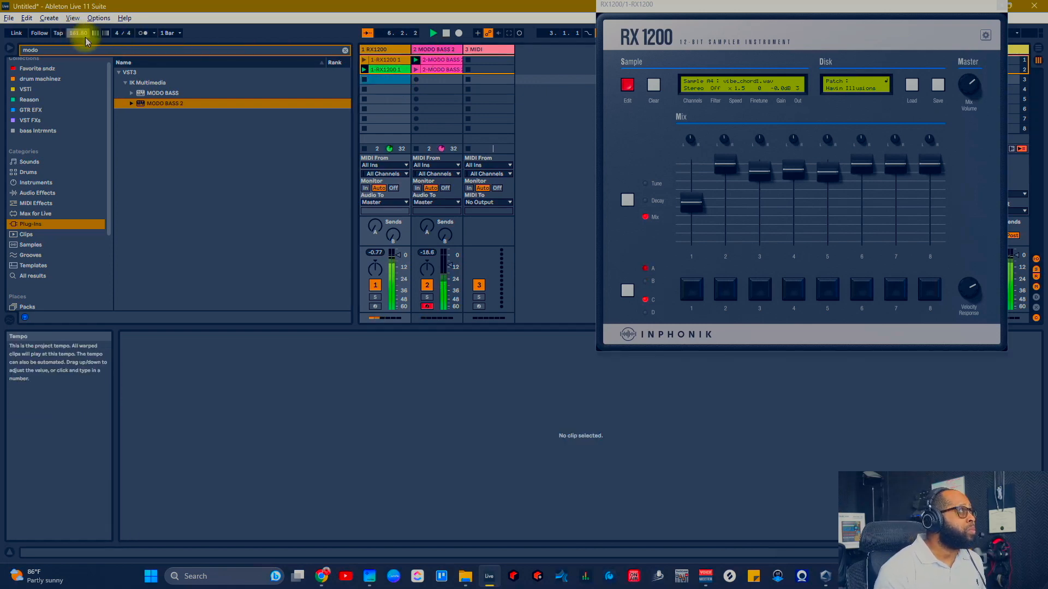
Stop playback and quantize the start of all notes in the green RX1200 clip to 1/16 with an amount of 25 %
key("space")
left_click(385, 70)
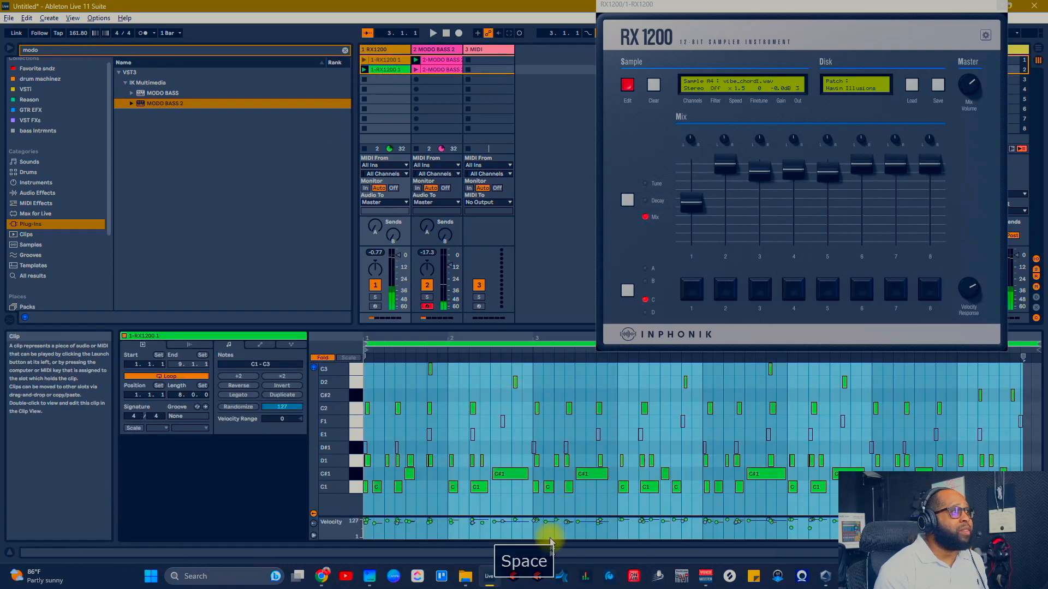
left_click(1028, 368)
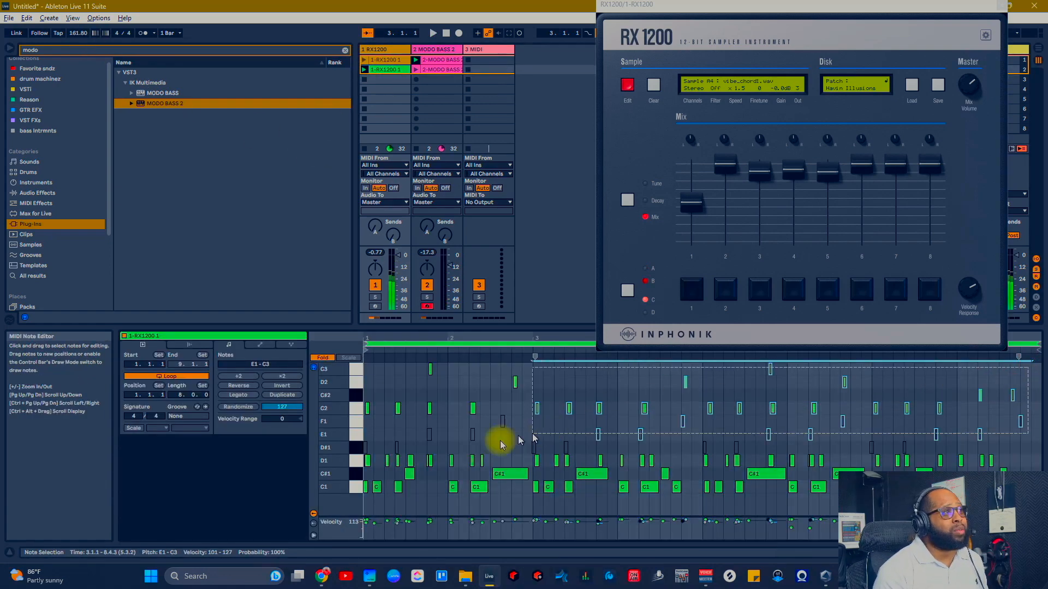
right_click(480, 508)
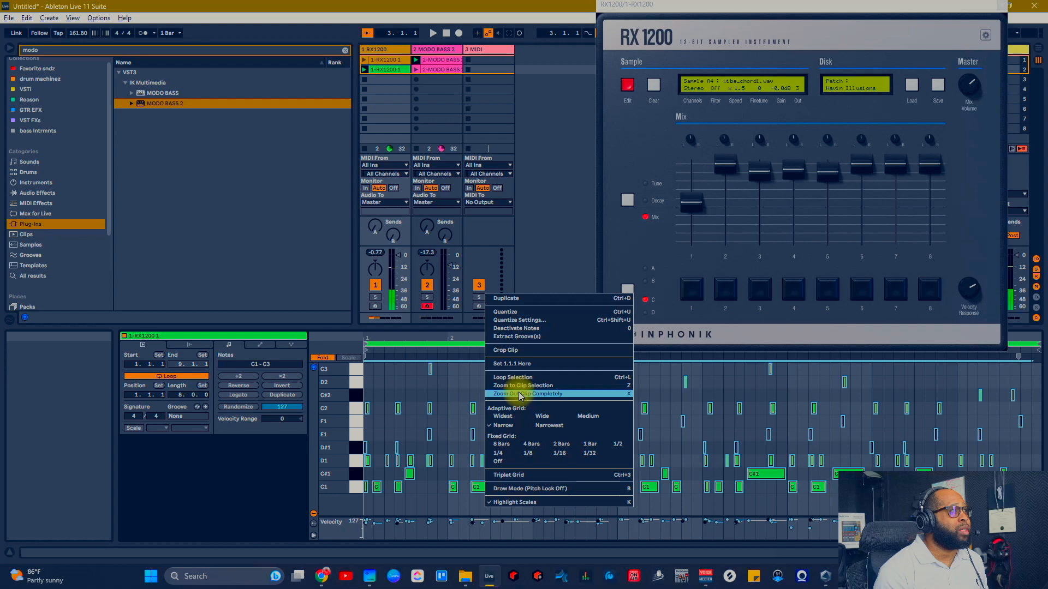
left_click(532, 320)
left_click(552, 289)
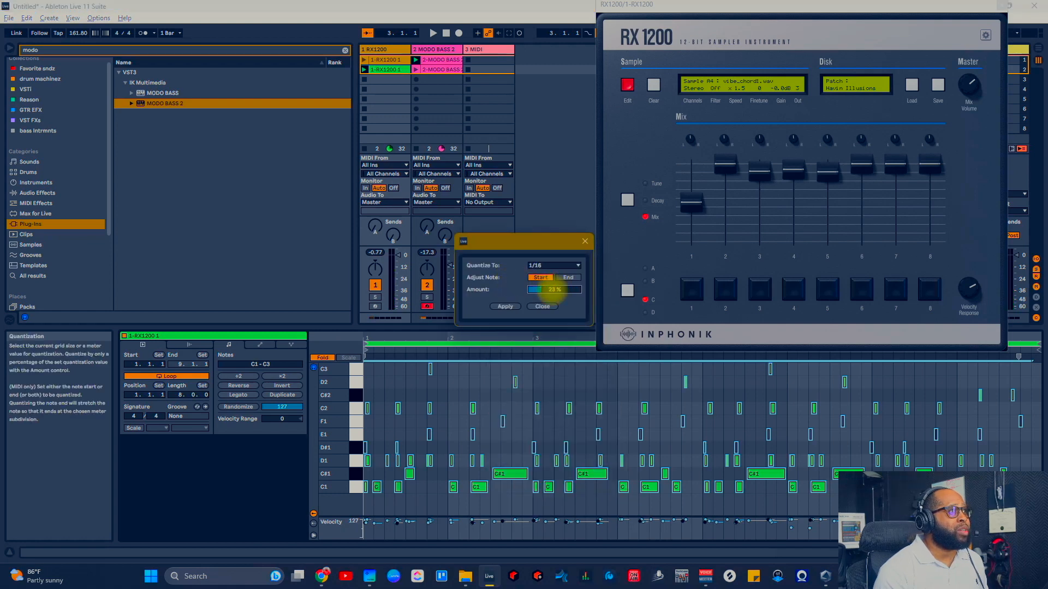
left_click(505, 306)
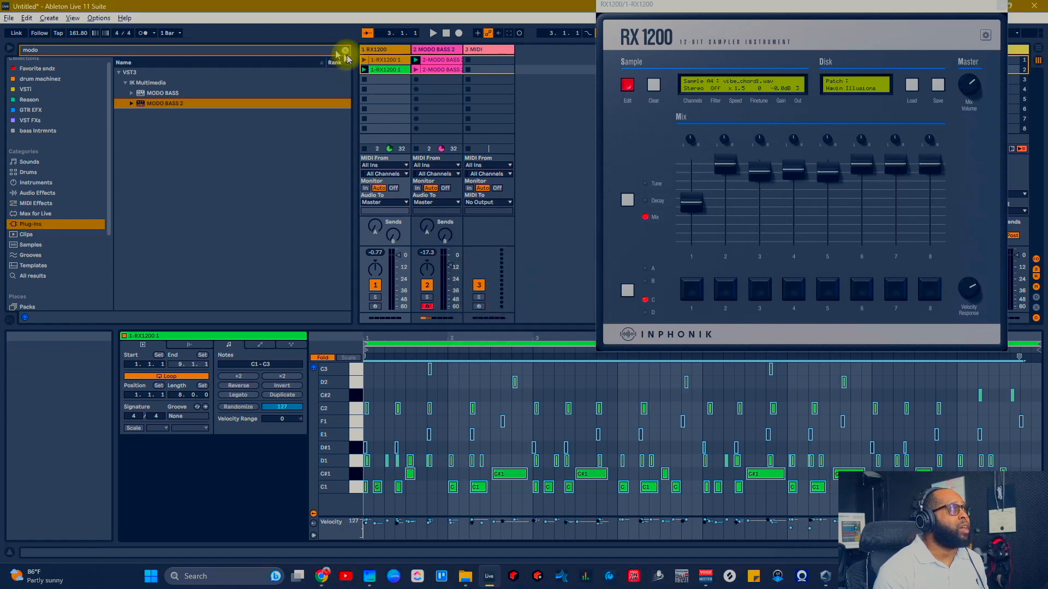
Quantize the start of all notes in the orange RX1200 clip to 1/16 with an amount of 25 %
left_click(385, 61)
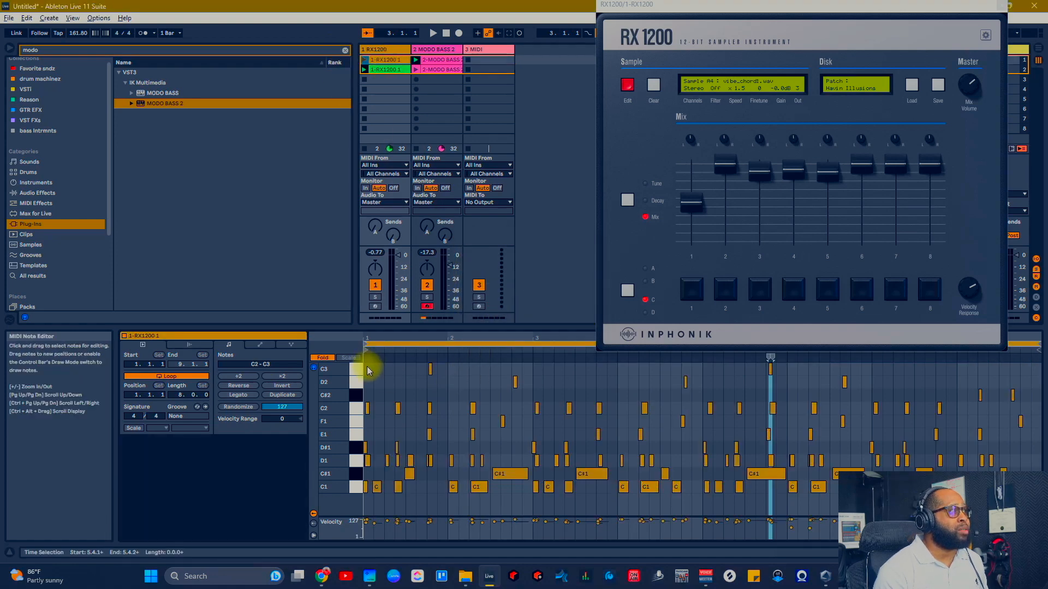
left_click_drag(364, 364, 1031, 420)
left_click(796, 532)
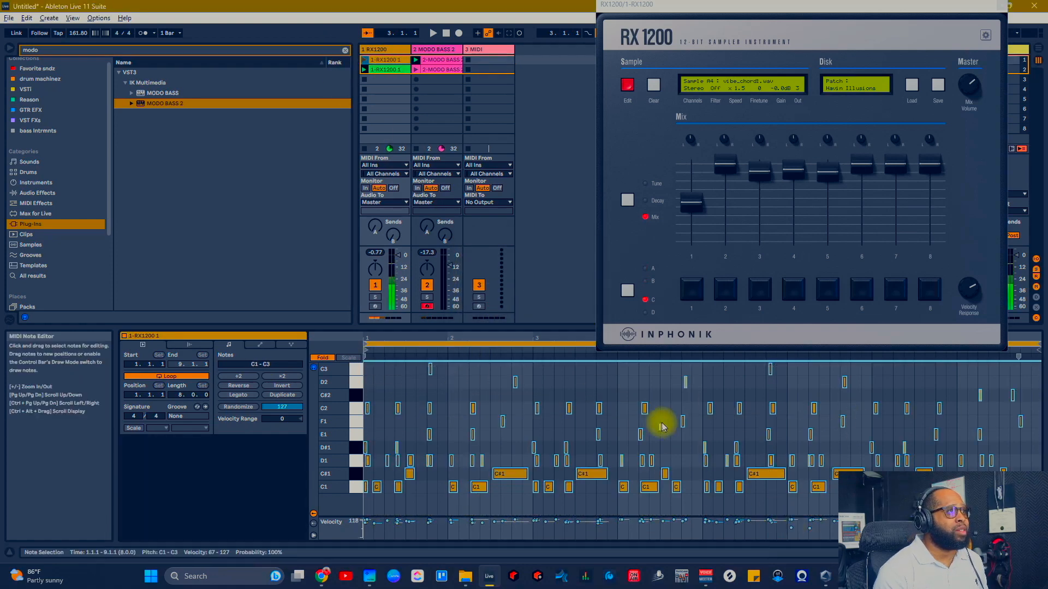
right_click(662, 424)
left_click(697, 234)
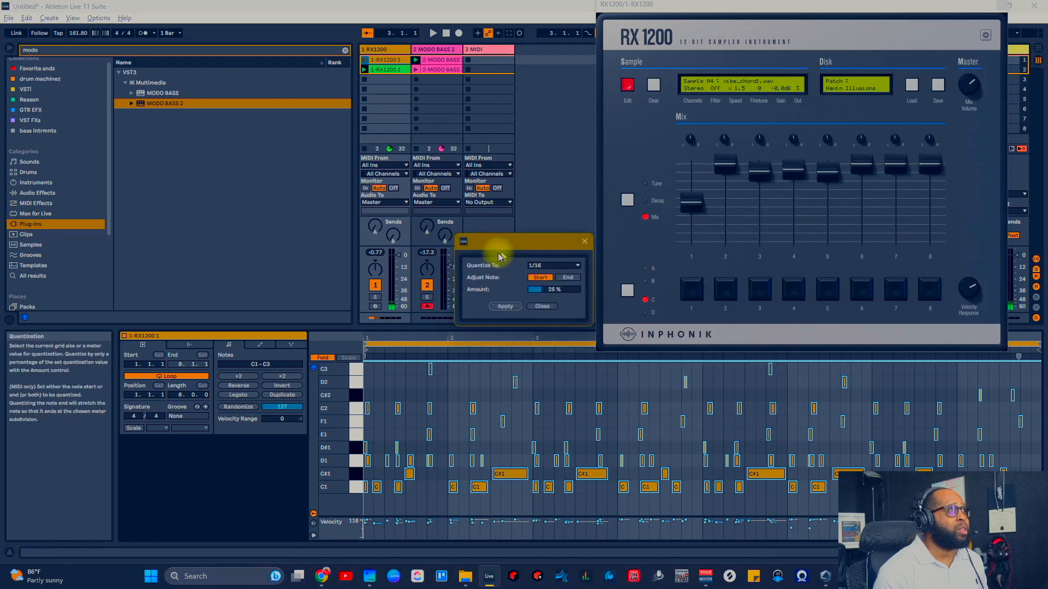
left_click(503, 309)
Move the RX1200 window clear of the master track and slightly lower the master volume while the beat plays
key("space")
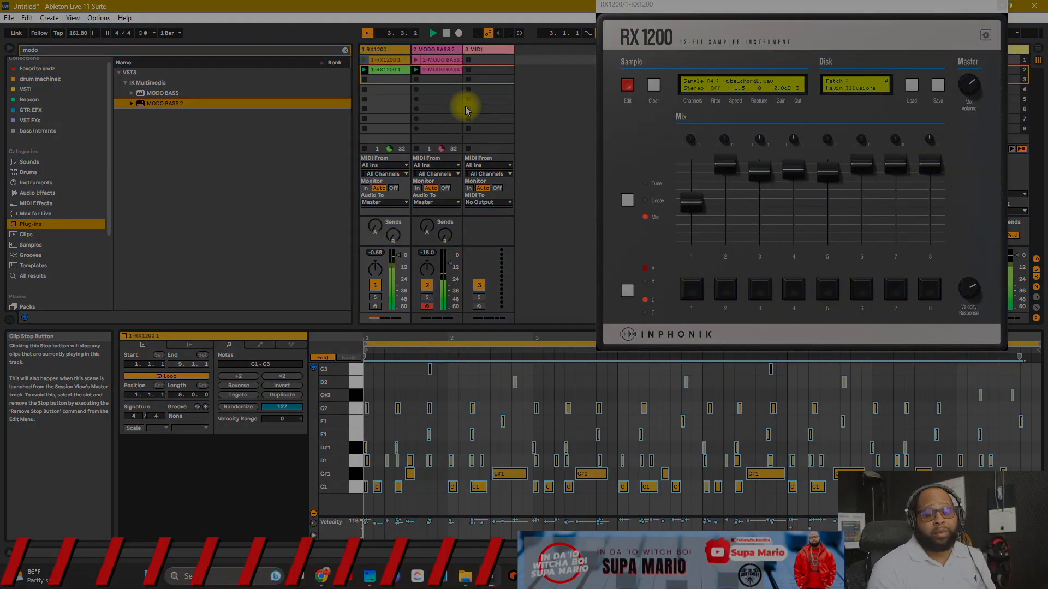
left_click_drag(760, 7, 596, 22)
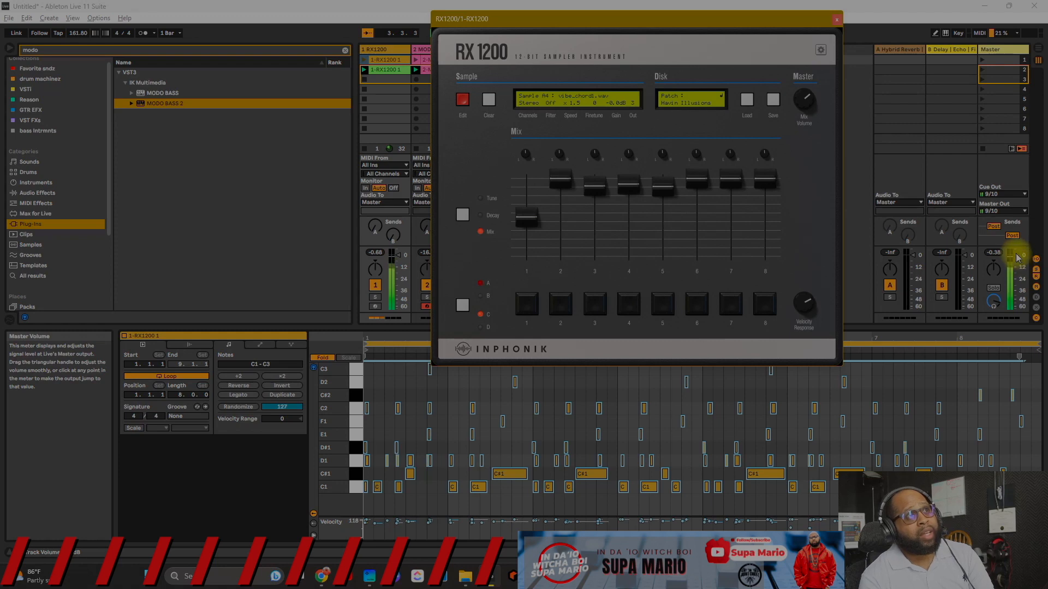
left_click_drag(1018, 258, 1018, 261)
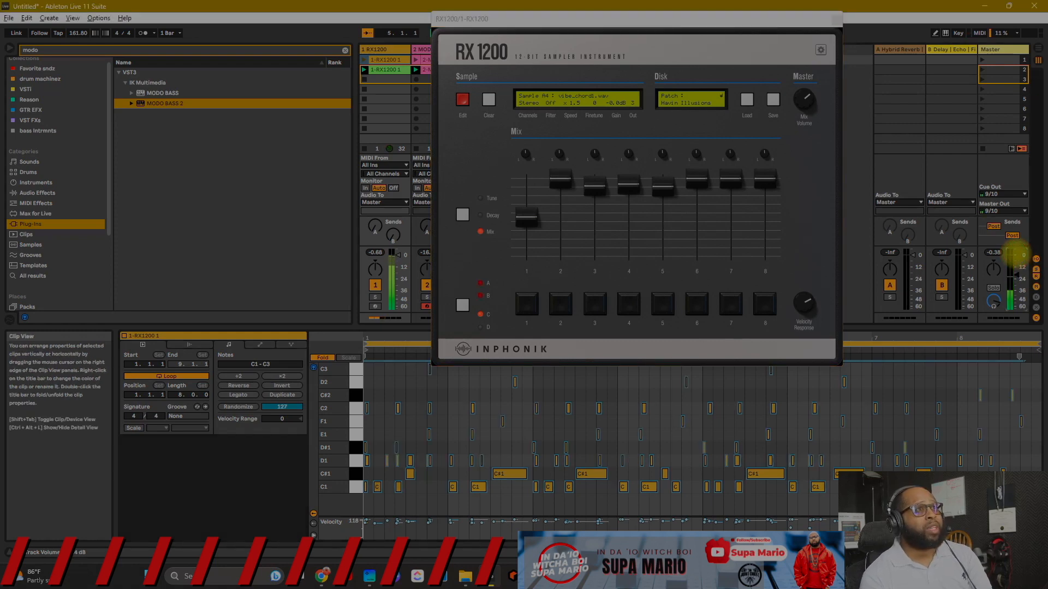